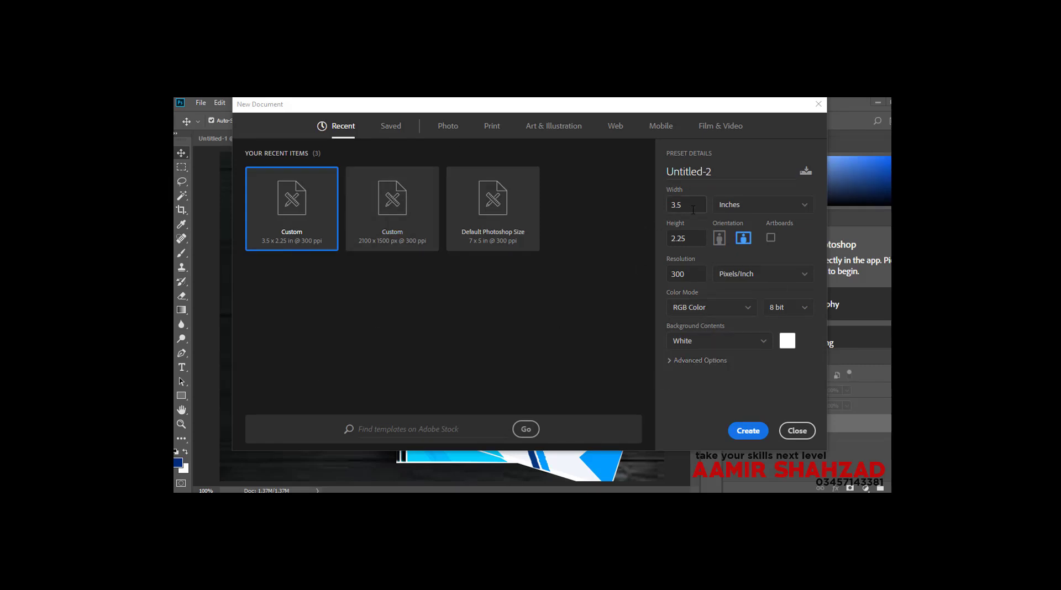
Create a new 3.5 × 2.25 in, 300 ppi white document, Untitled-2.
click(686, 209)
click(691, 279)
click(748, 431)
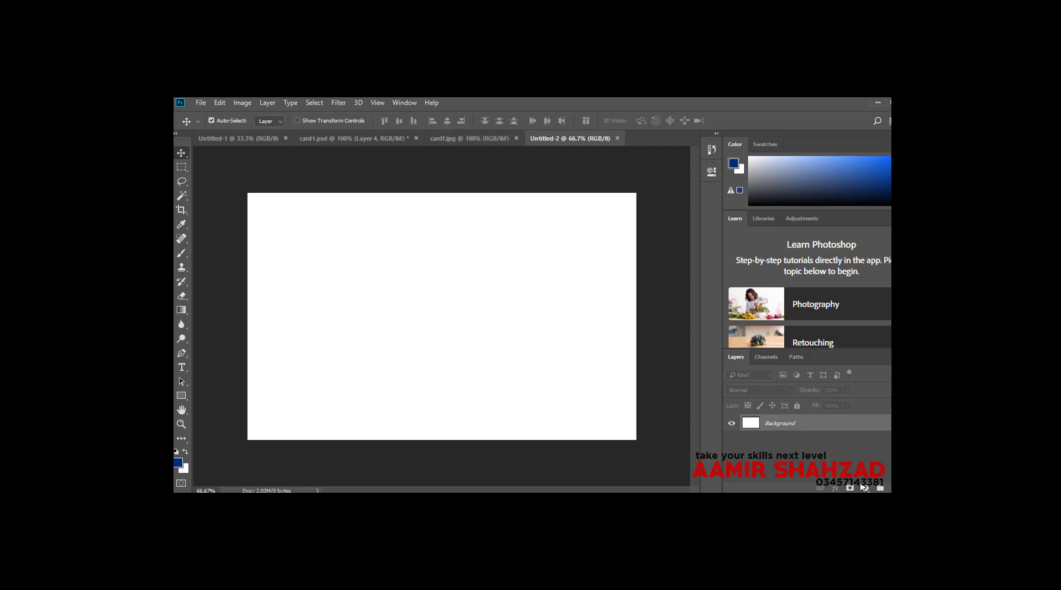
Unlock the Background into Layer 0, check the cardf.jpg reference, then return to Untitled-2.
double_click(881, 421)
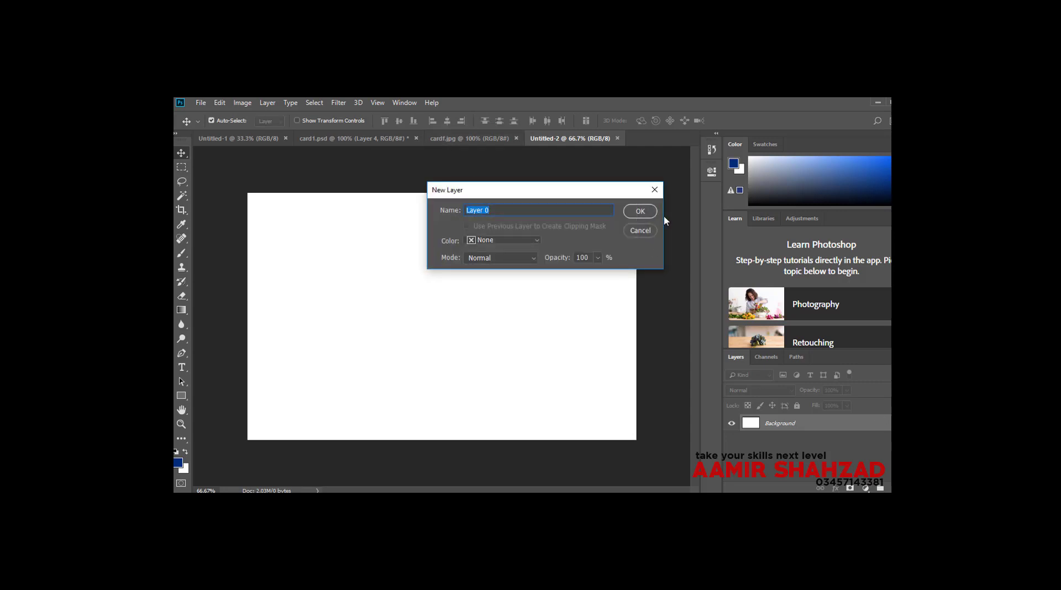
click(635, 211)
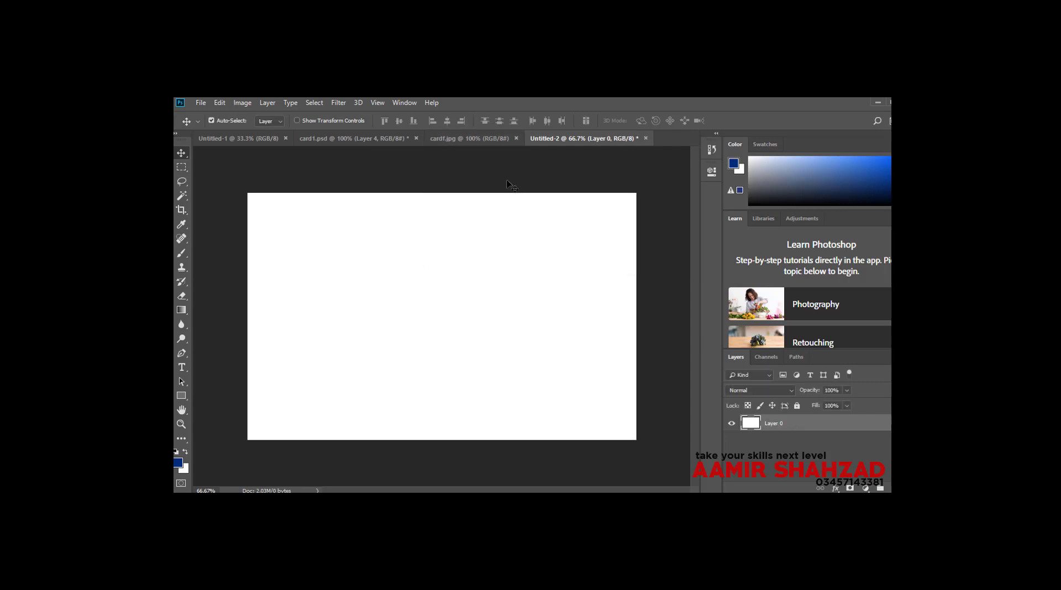
click(442, 138)
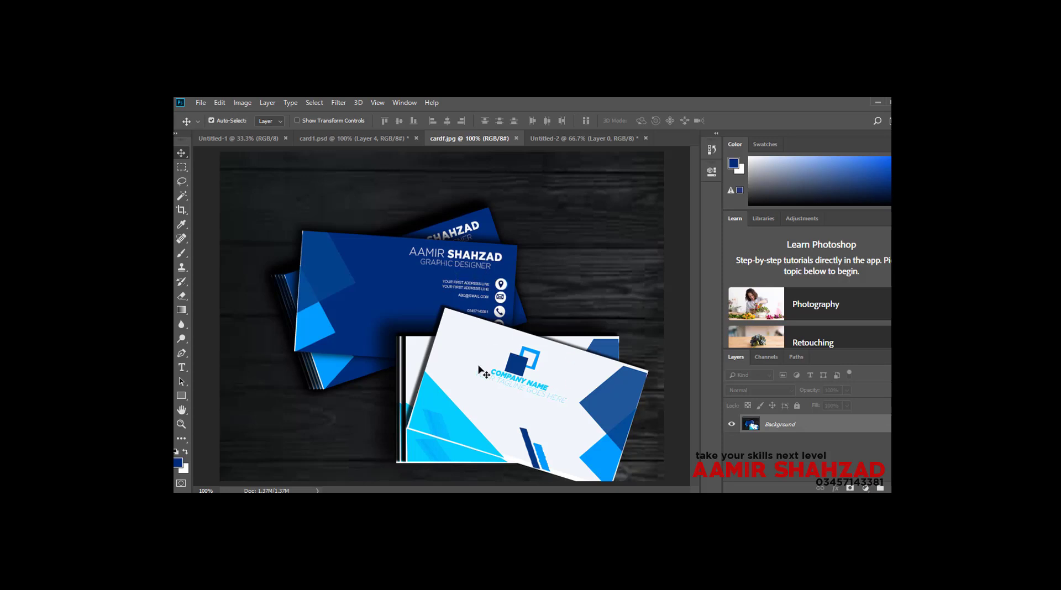
click(576, 139)
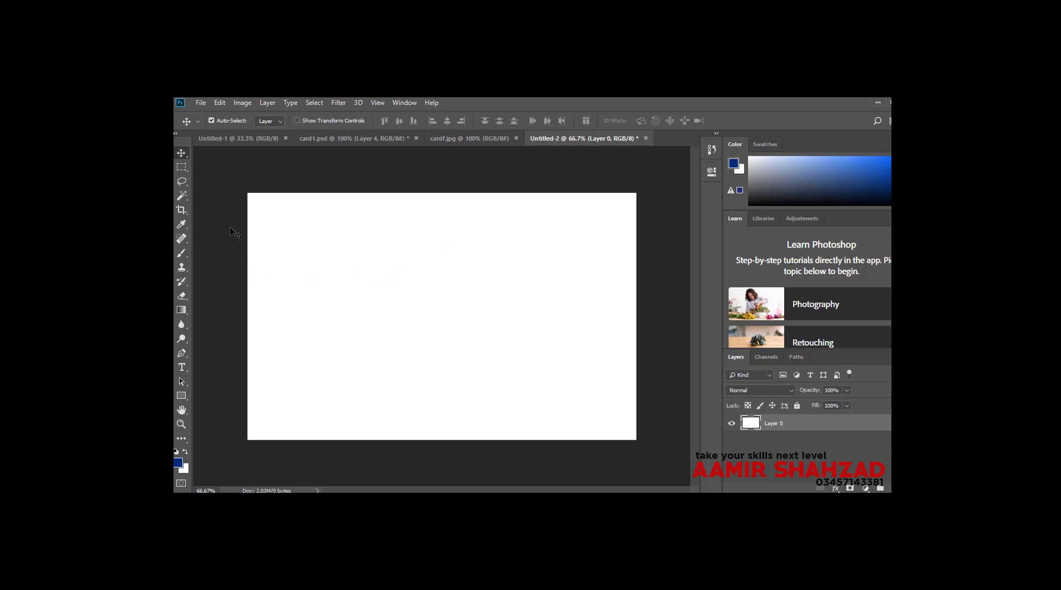
Select the entire canvas and fill Layer 0 with the dark blue foreground colour.
click(184, 168)
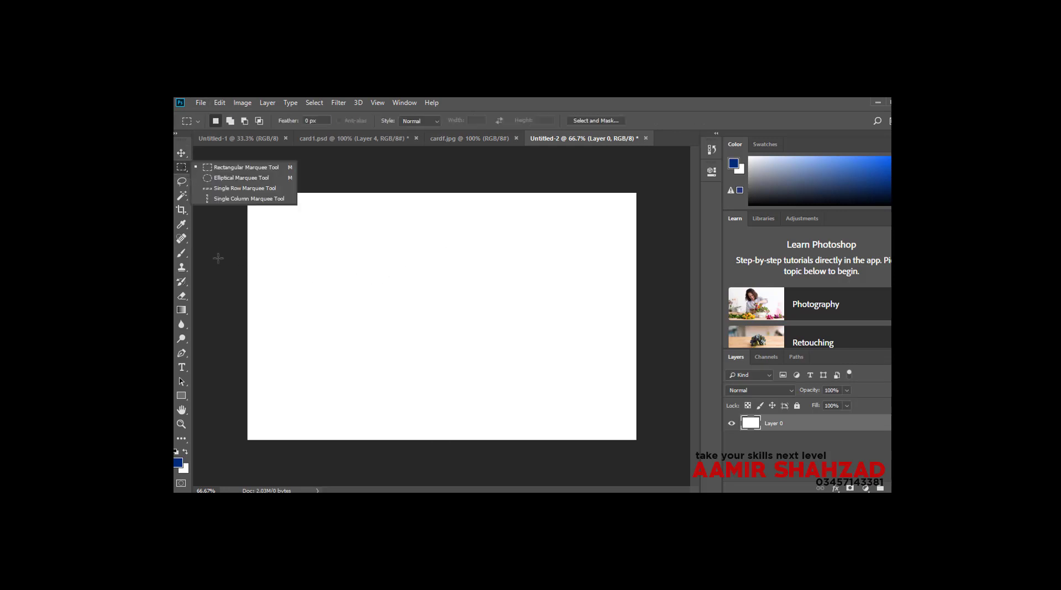
drag(252, 196, 642, 442)
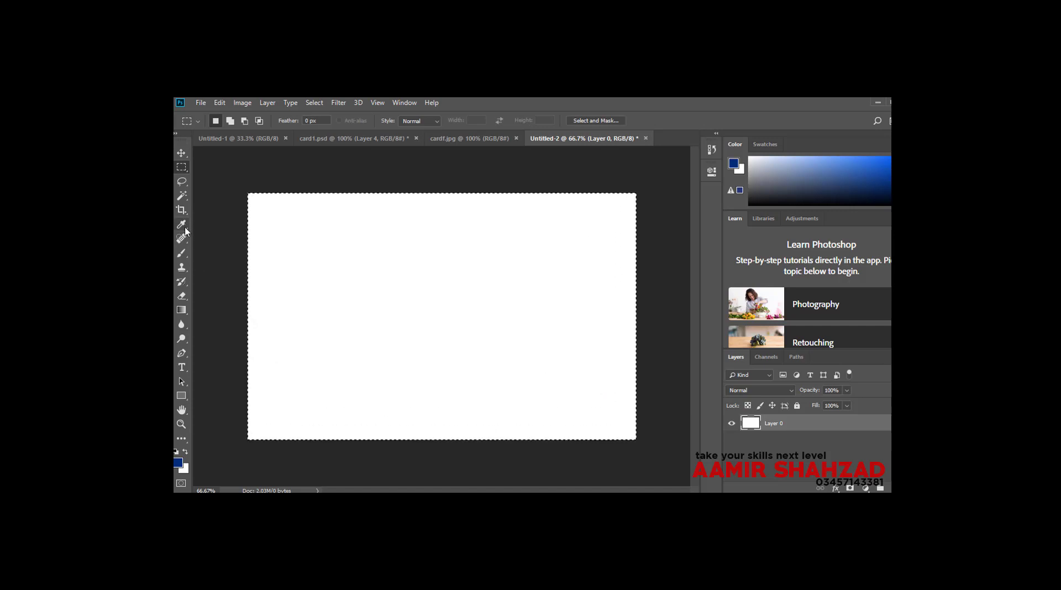
click(220, 103)
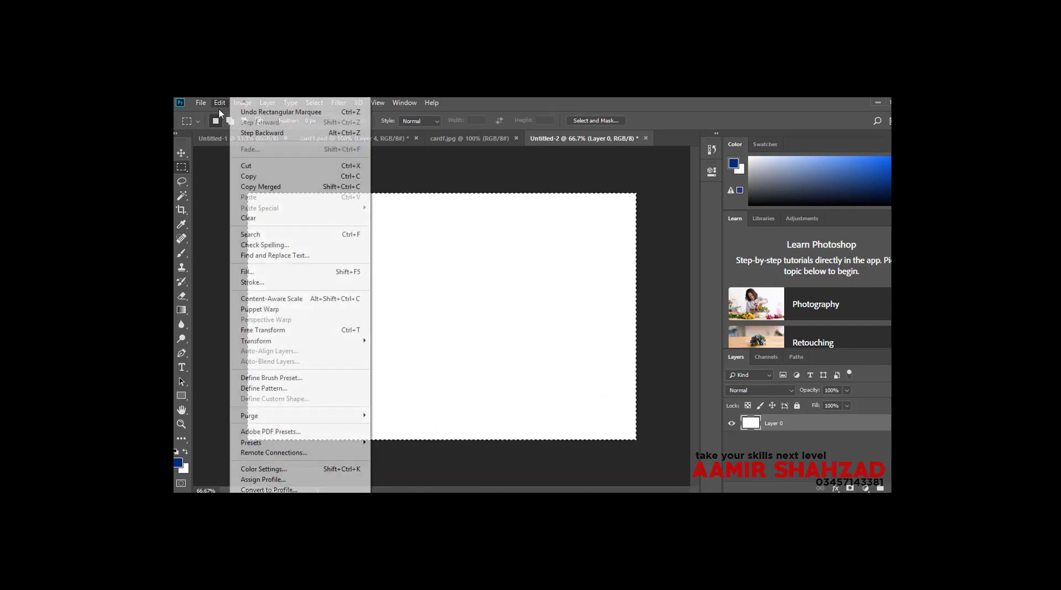
click(259, 275)
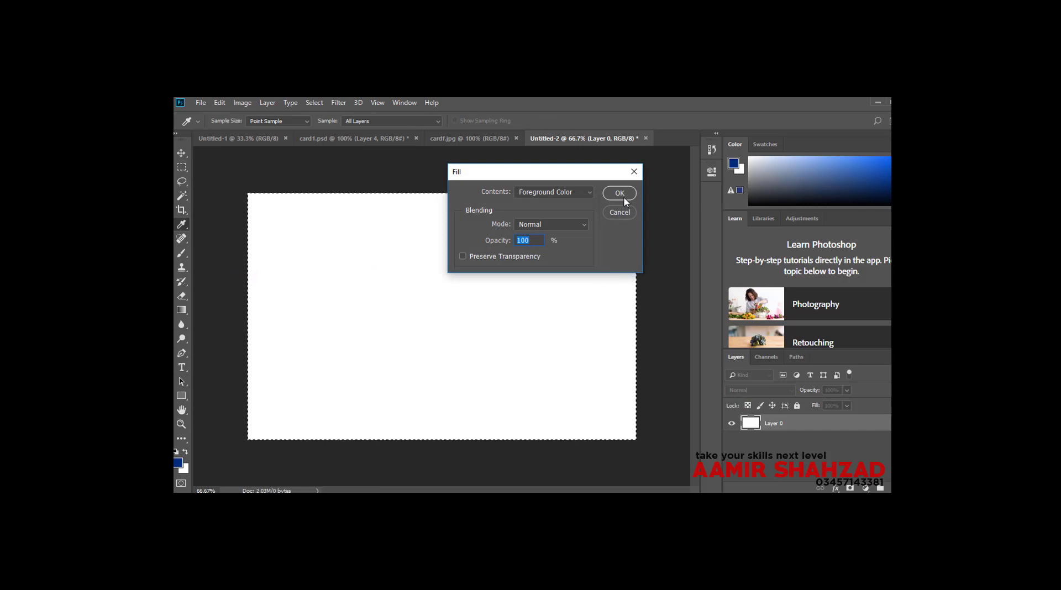
click(619, 193)
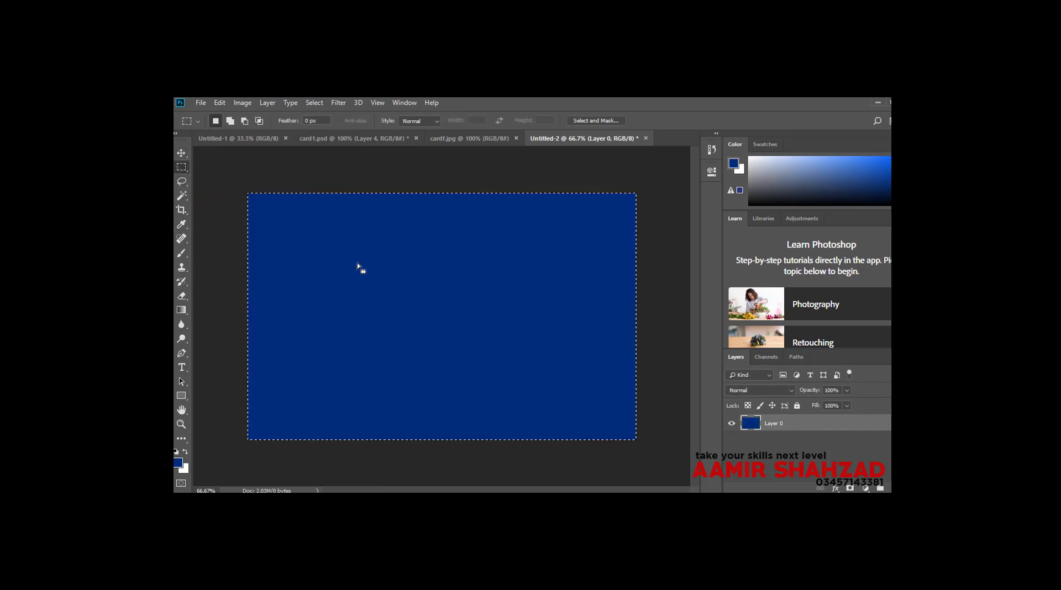
click(182, 181)
click(227, 183)
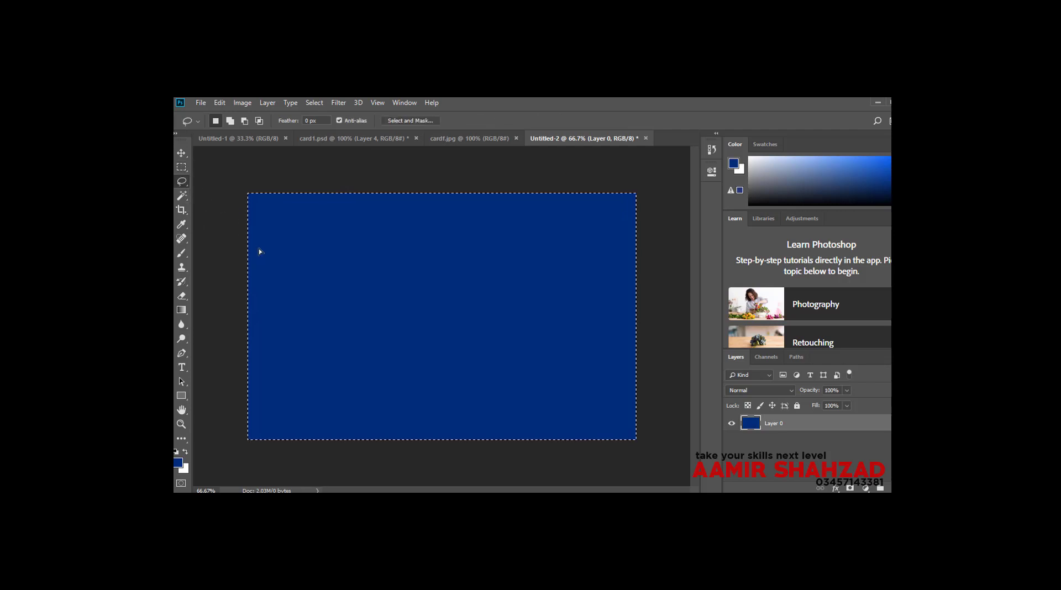
click(182, 396)
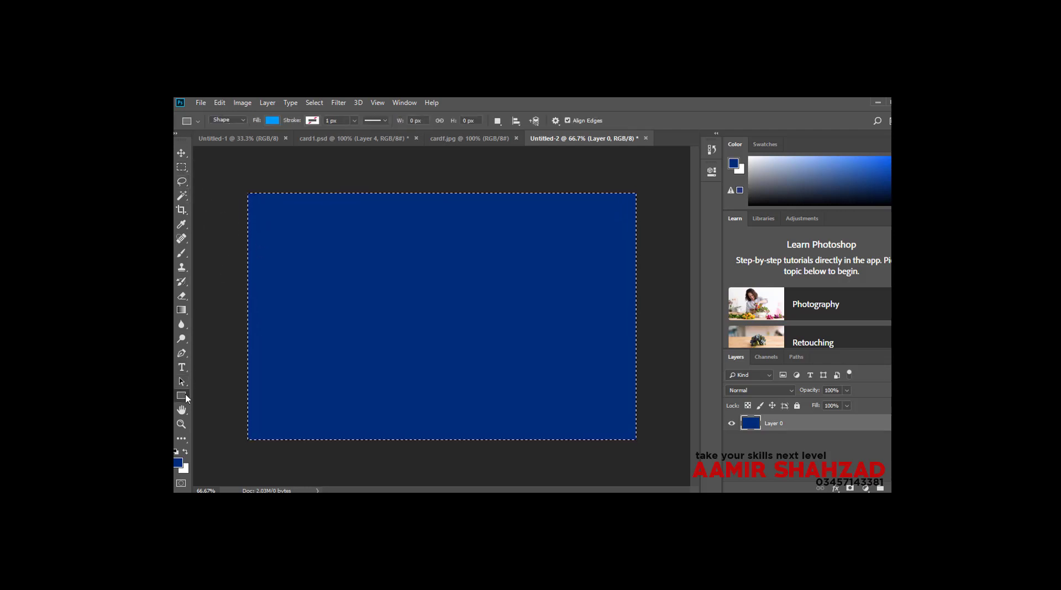
Draw a Pure Blue 445 × 431 px rectangle and snap it into the top-left corner.
click(182, 182)
click(295, 257)
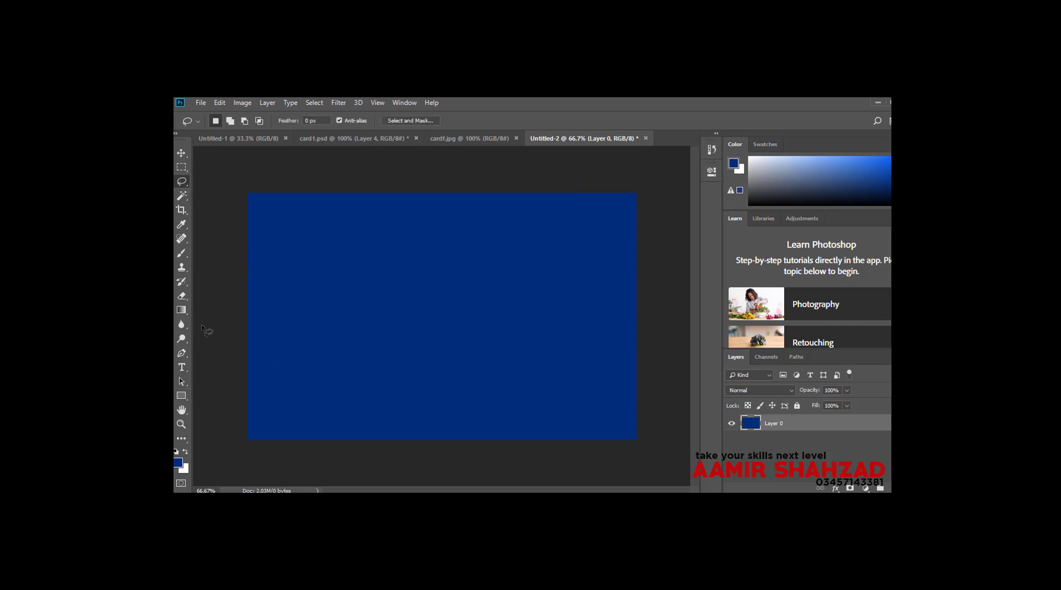
click(180, 395)
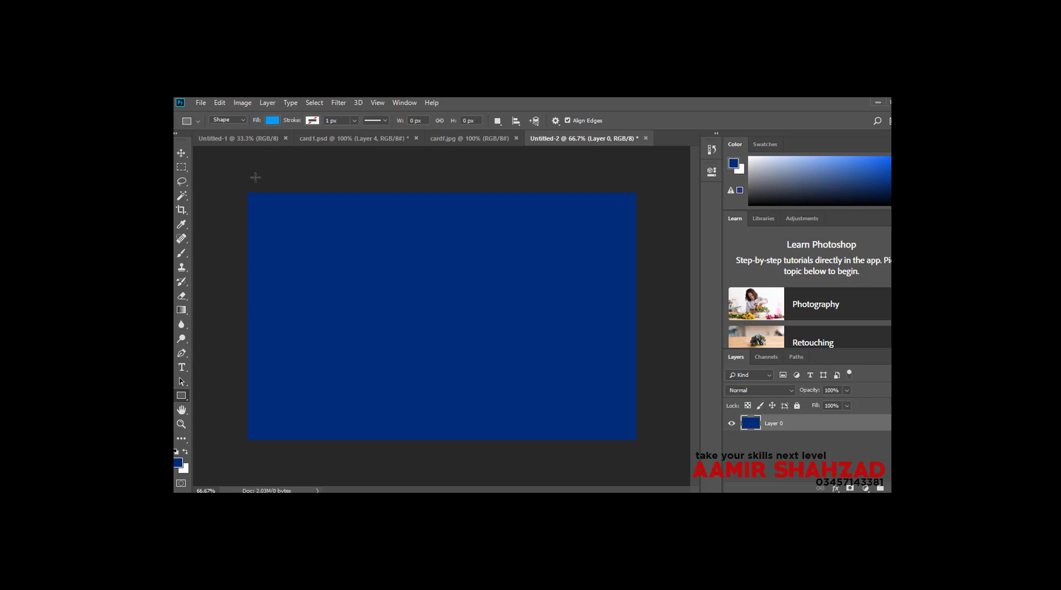
click(272, 120)
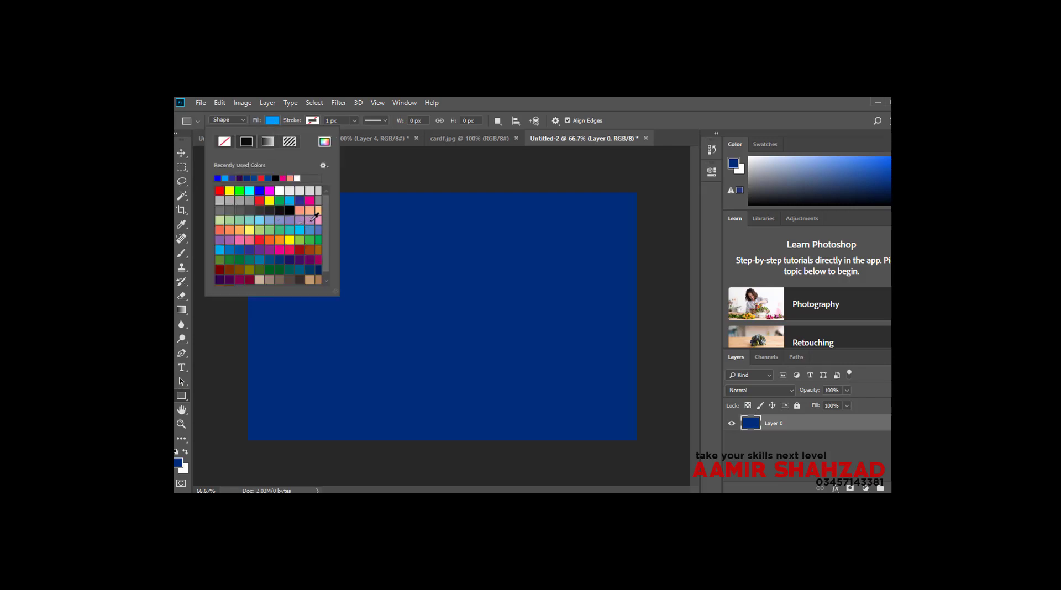
click(245, 249)
drag(350, 225, 514, 382)
click(181, 153)
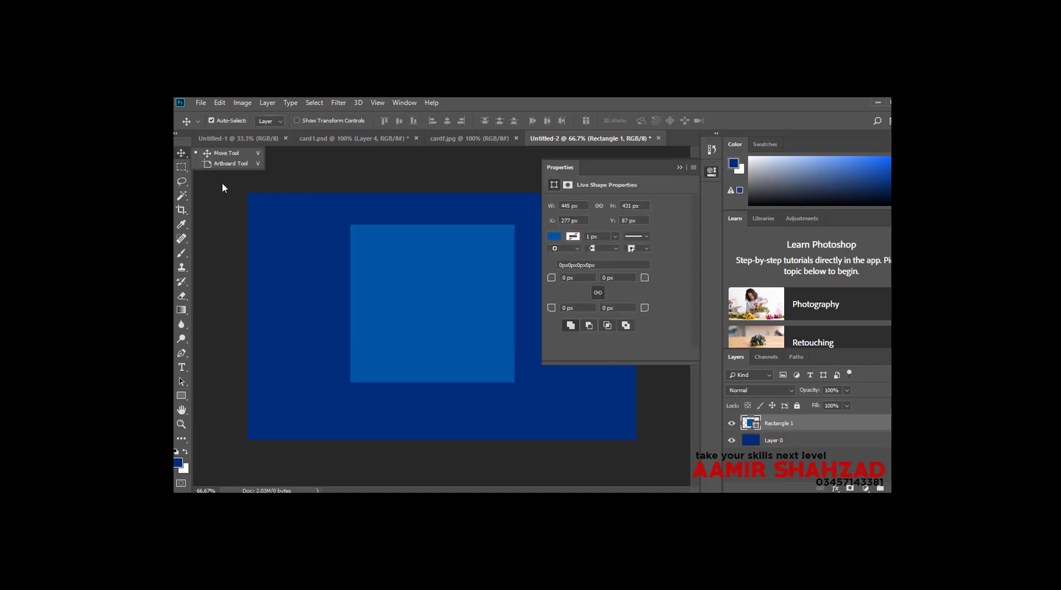
drag(410, 289, 306, 258)
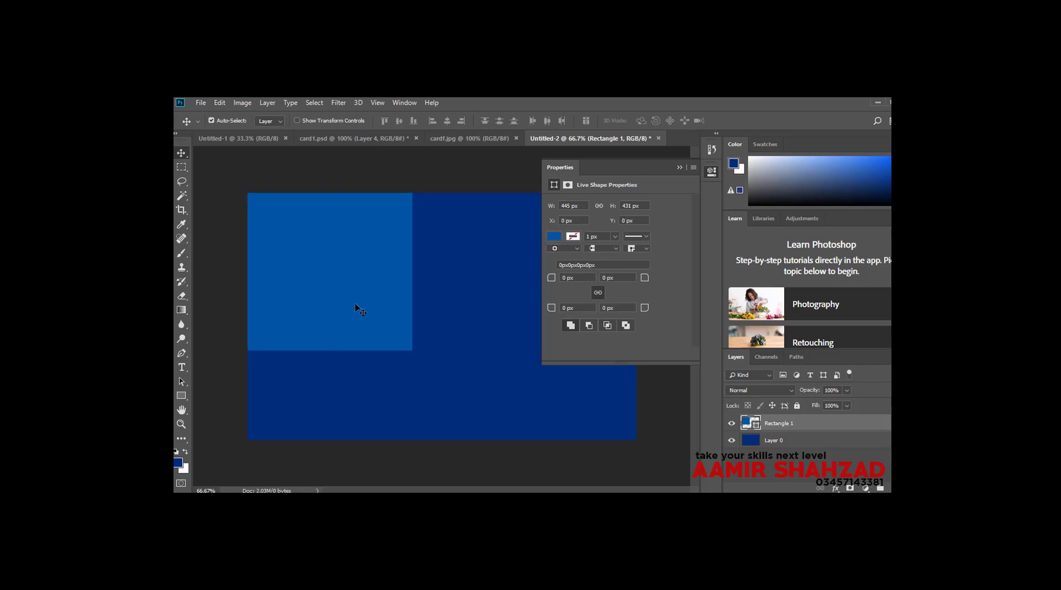
drag(355, 307, 347, 301)
Rotate the rectangle about 62° in the corner and Alt-drag a copy lower down the left edge.
key(ctrl+t)
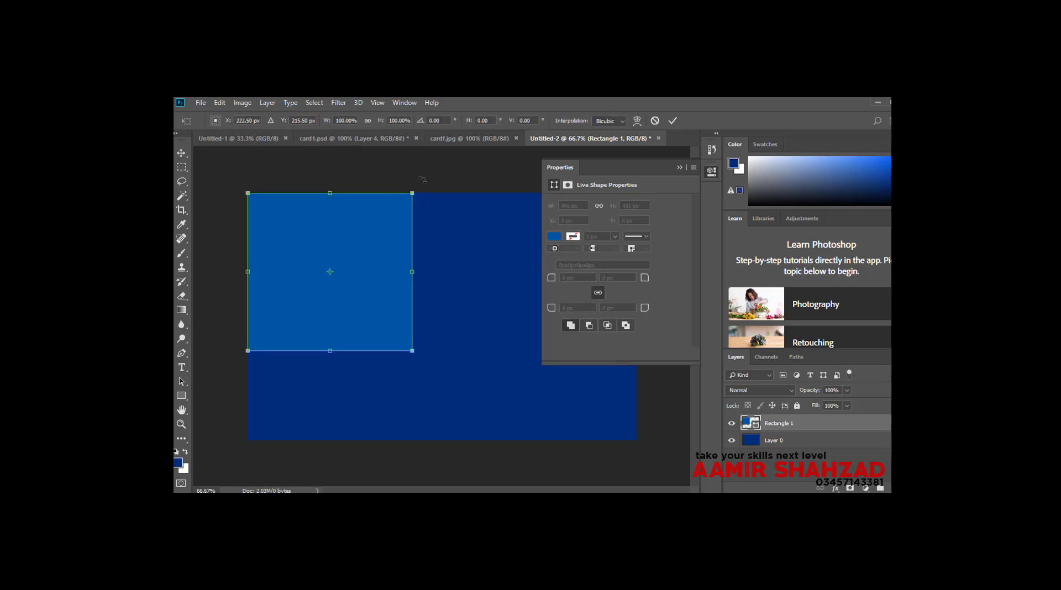
drag(422, 179, 445, 268)
drag(389, 301, 355, 293)
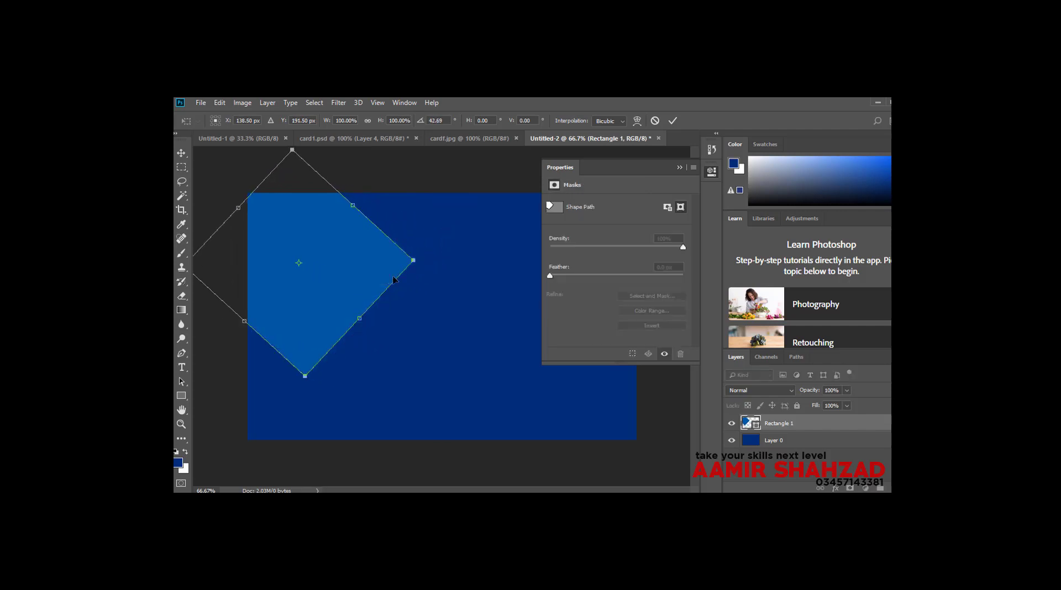
drag(417, 236, 412, 273)
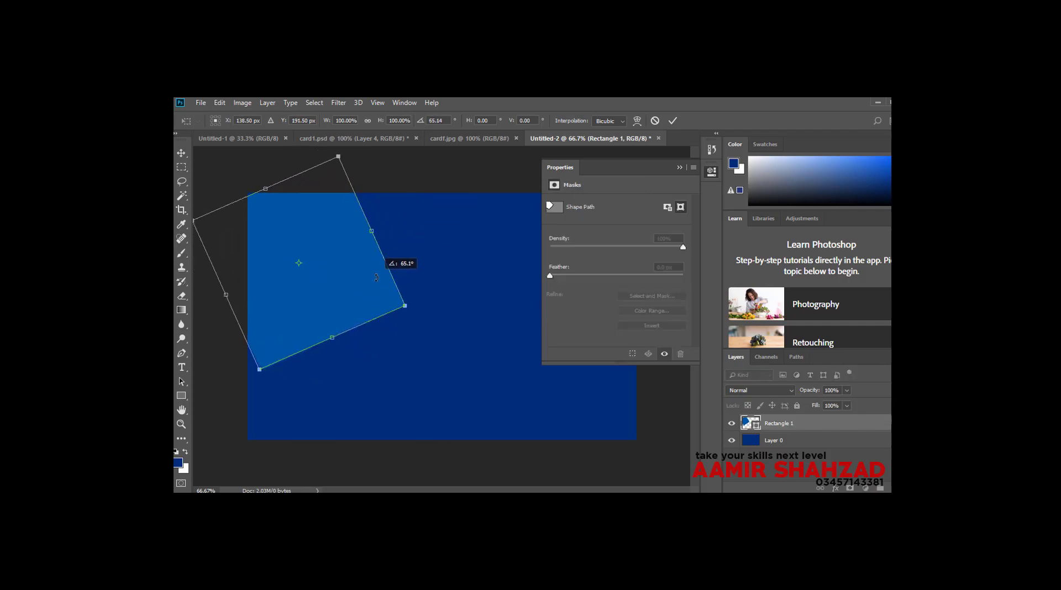
drag(344, 307, 333, 294)
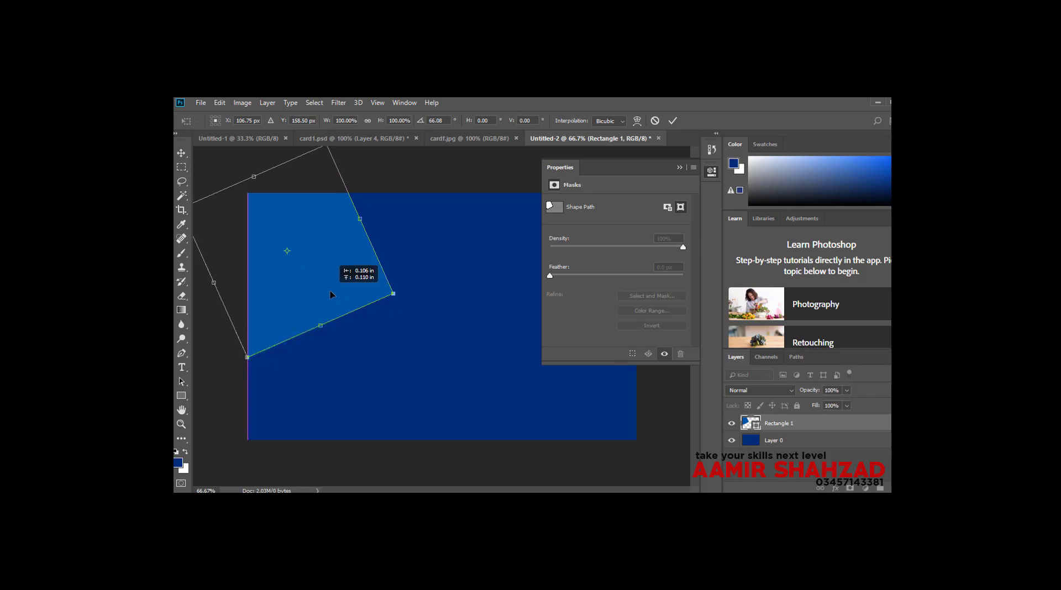
mouse_move(412, 277)
mouse_down()
mouse_move(415, 266)
mouse_move(412, 277)
mouse_up()
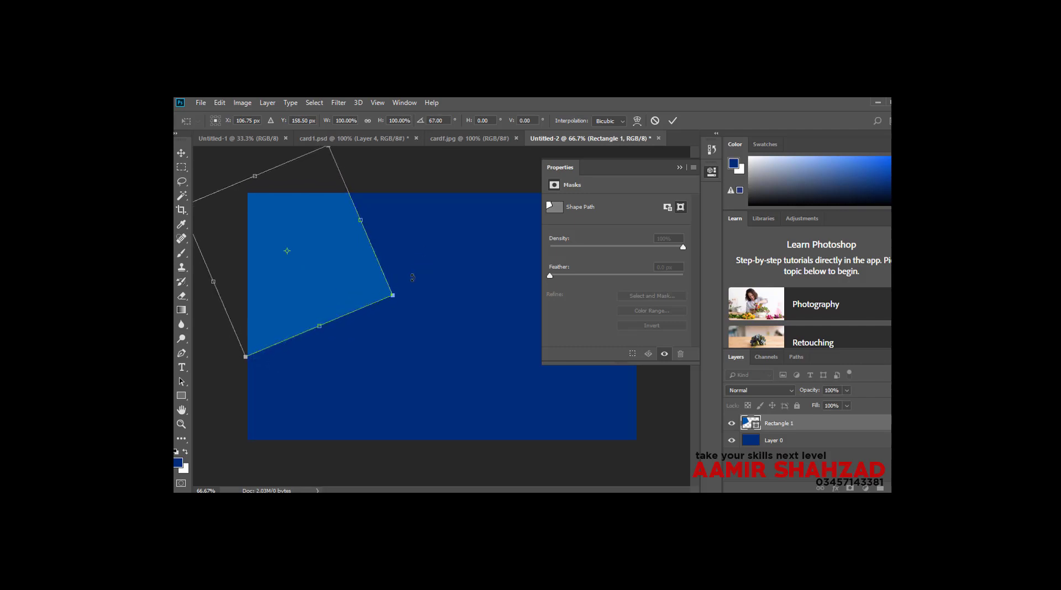
key(Return)
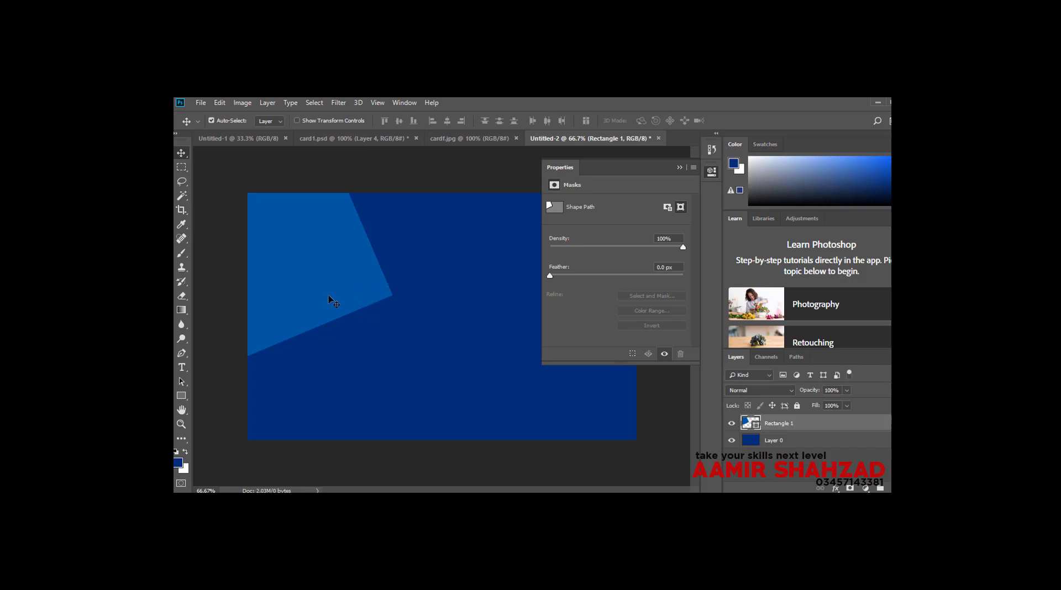
mouse_move(329, 299)
mouse_down()
mouse_move(323, 393)
mouse_move(306, 396)
mouse_up()
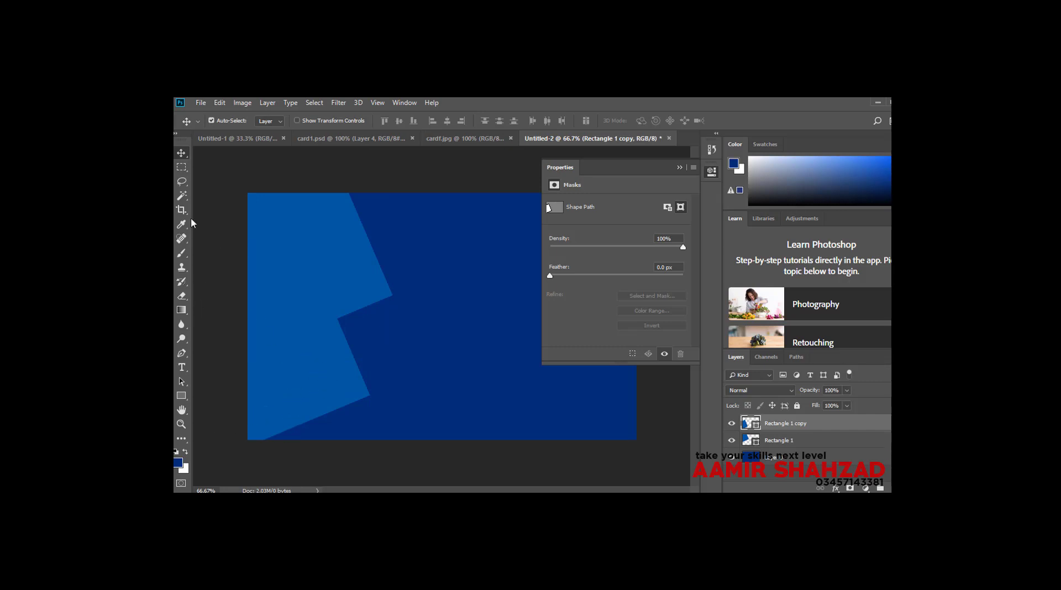
Recolour the Rectangle 1 copy shape a light azure blue.
key(ctrl)
ctrl+click(757, 430)
click(181, 397)
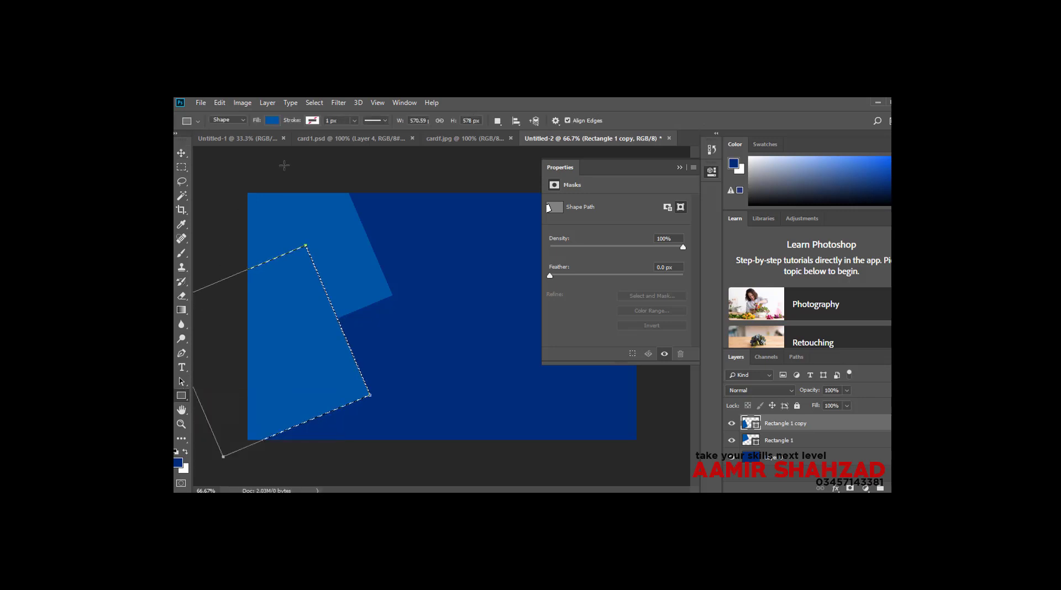
click(273, 121)
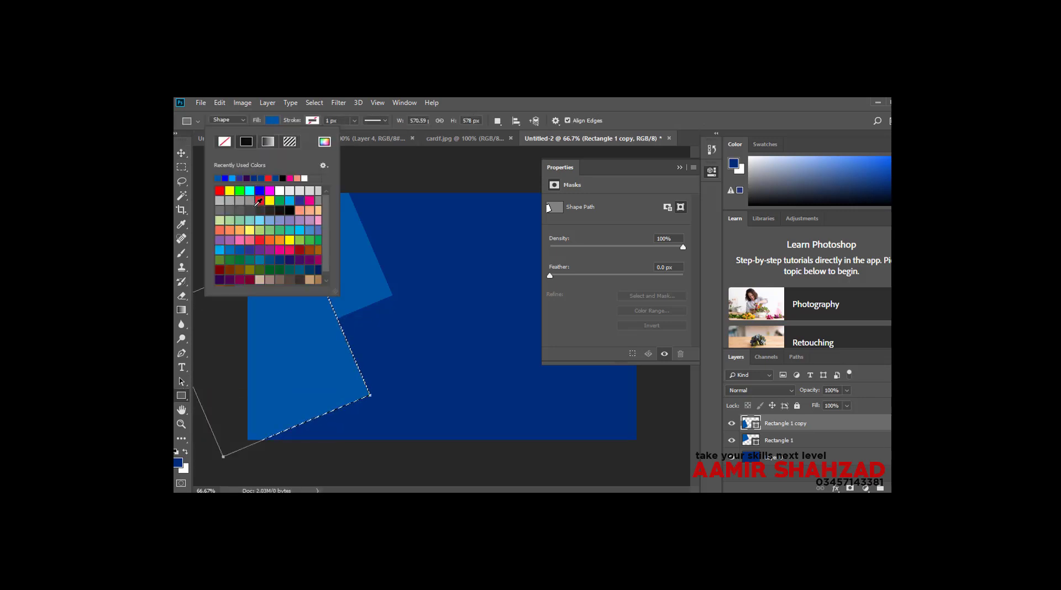
click(251, 189)
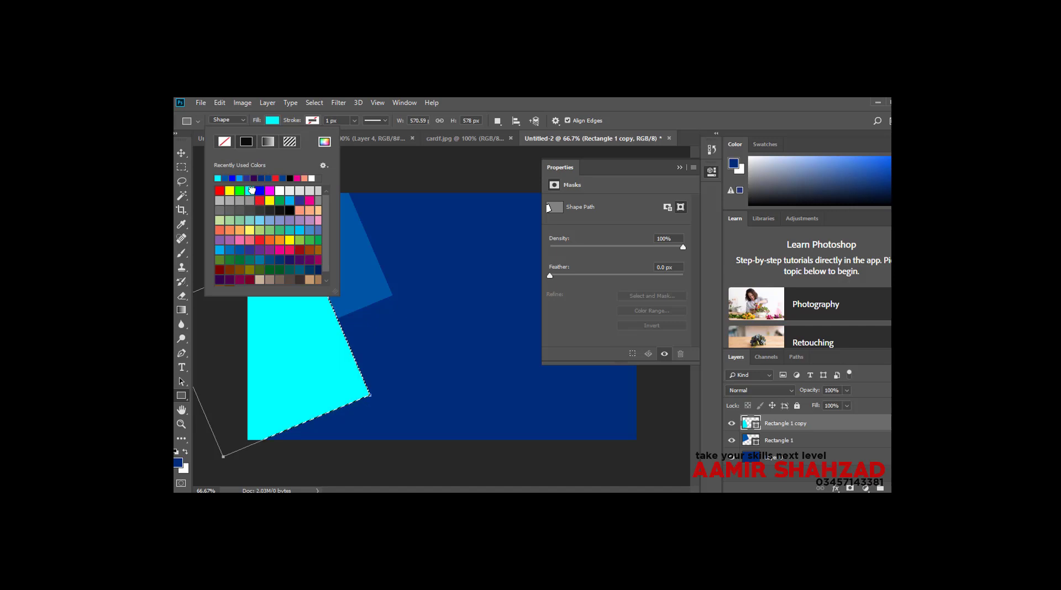
click(232, 178)
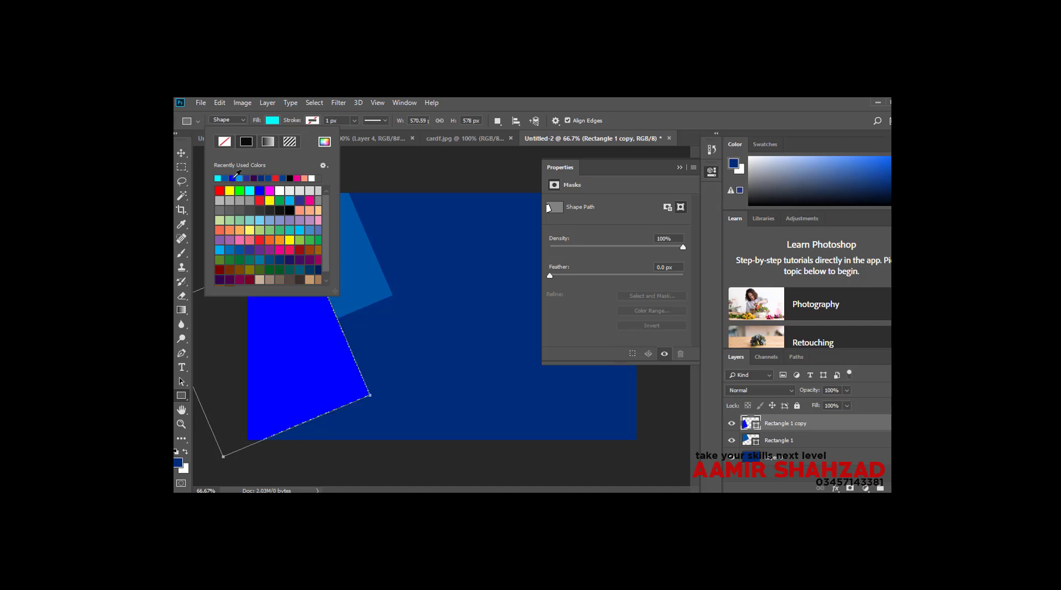
click(245, 177)
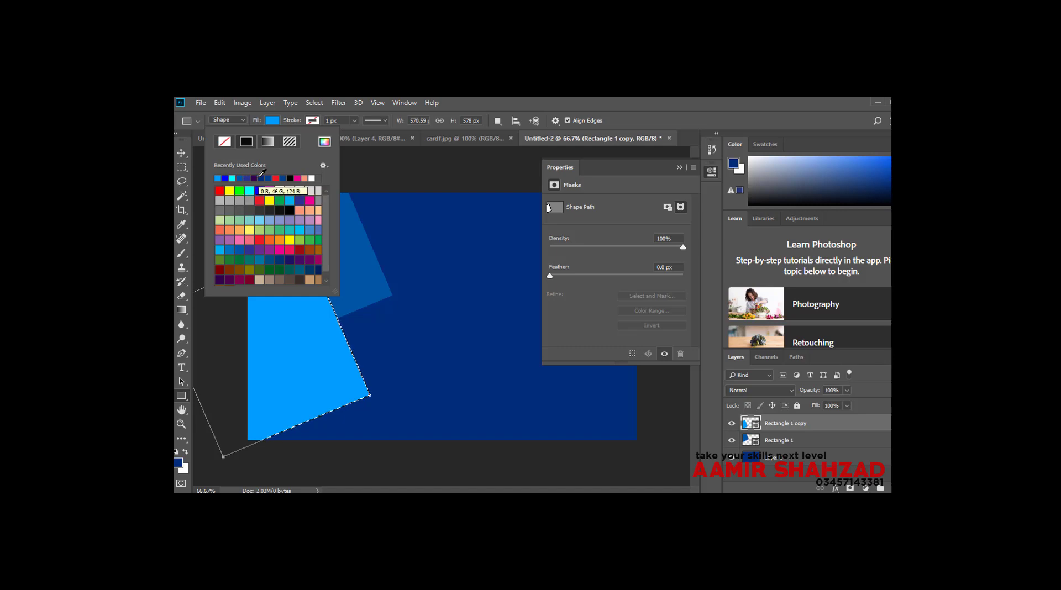
Deselect and move the Rectangle 1 copy layer beneath Rectangle 1 in the stack.
click(181, 153)
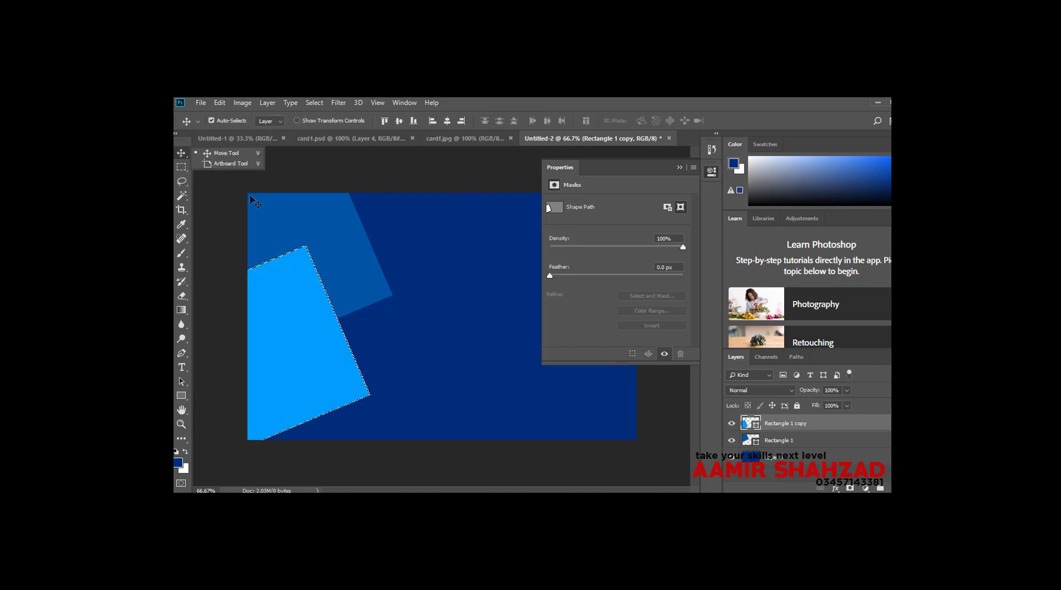
click(187, 181)
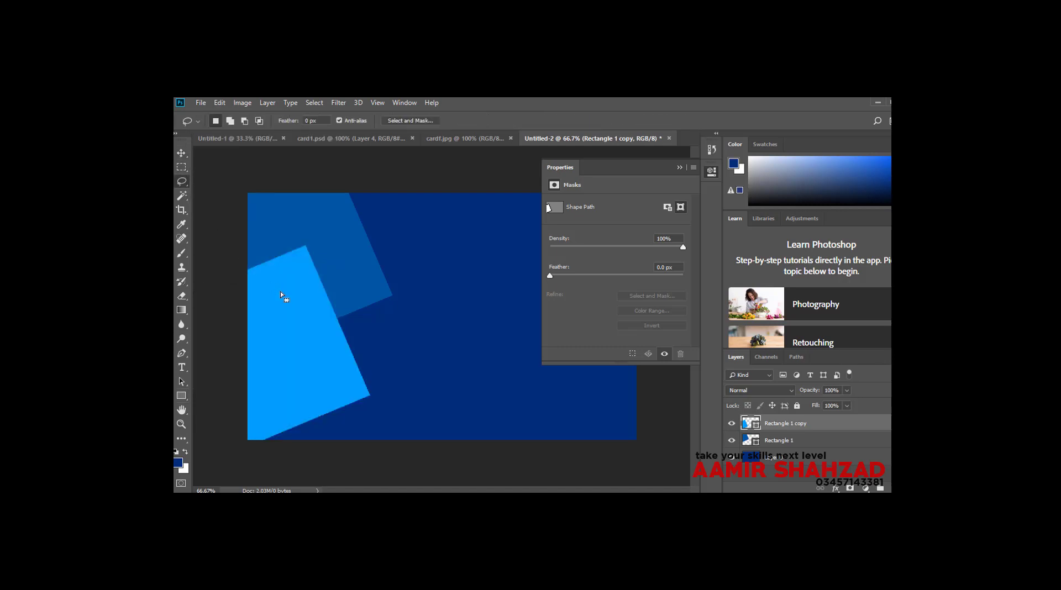
click(280, 291)
drag(785, 424, 790, 448)
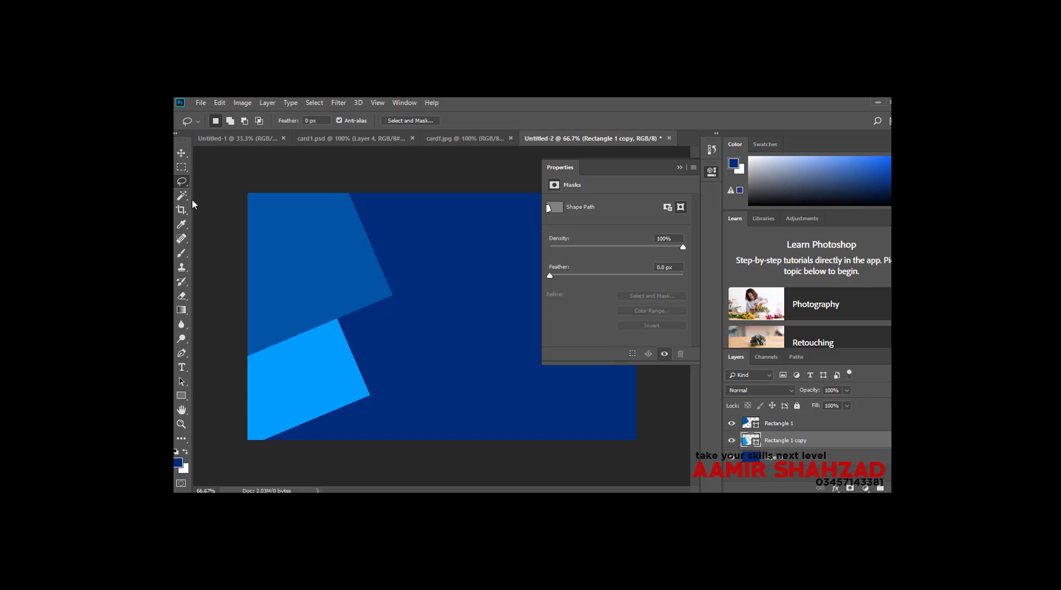
Set Rectangle 1 to 82% opacity and Rectangle 1 copy to 52% opacity.
click(175, 156)
click(330, 272)
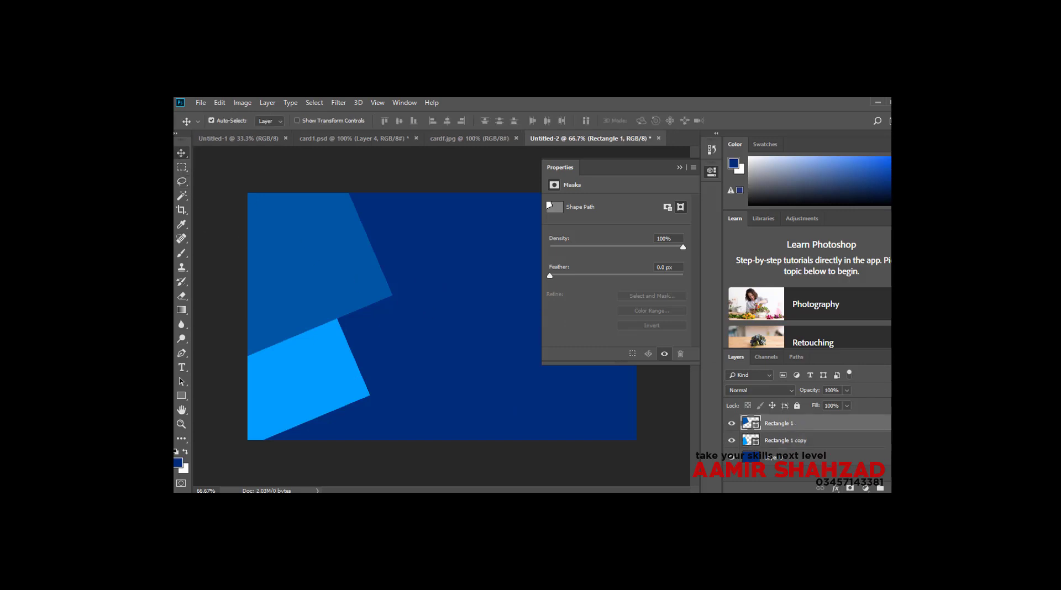
click(818, 403)
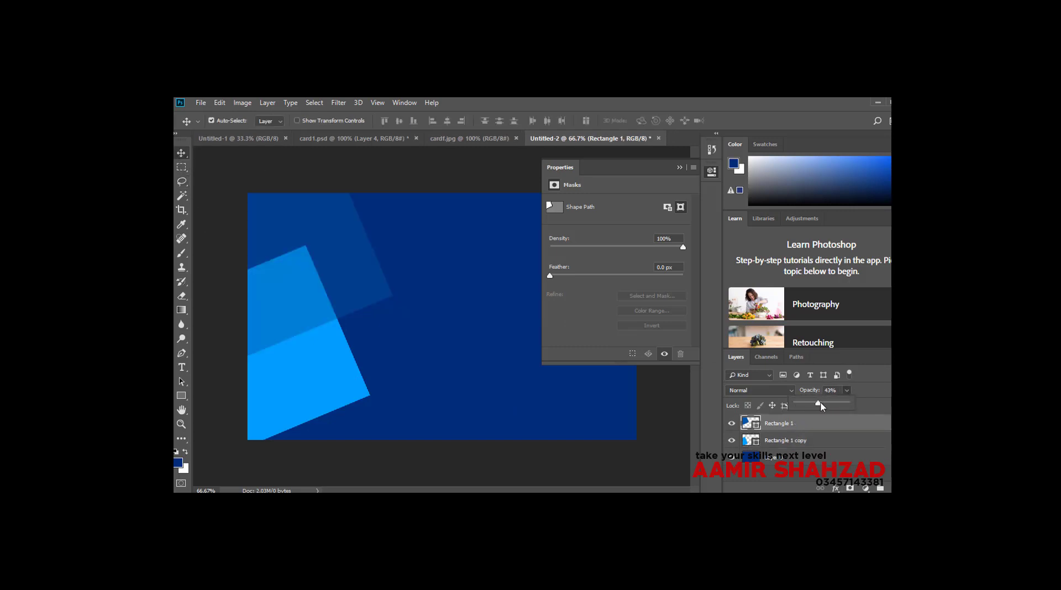
drag(822, 403, 838, 402)
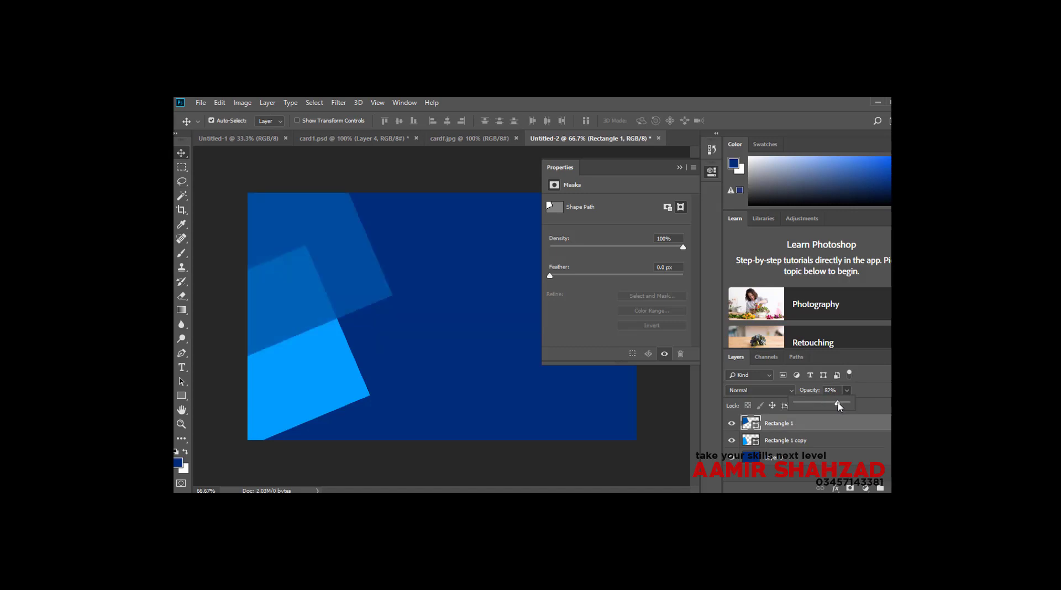
click(353, 398)
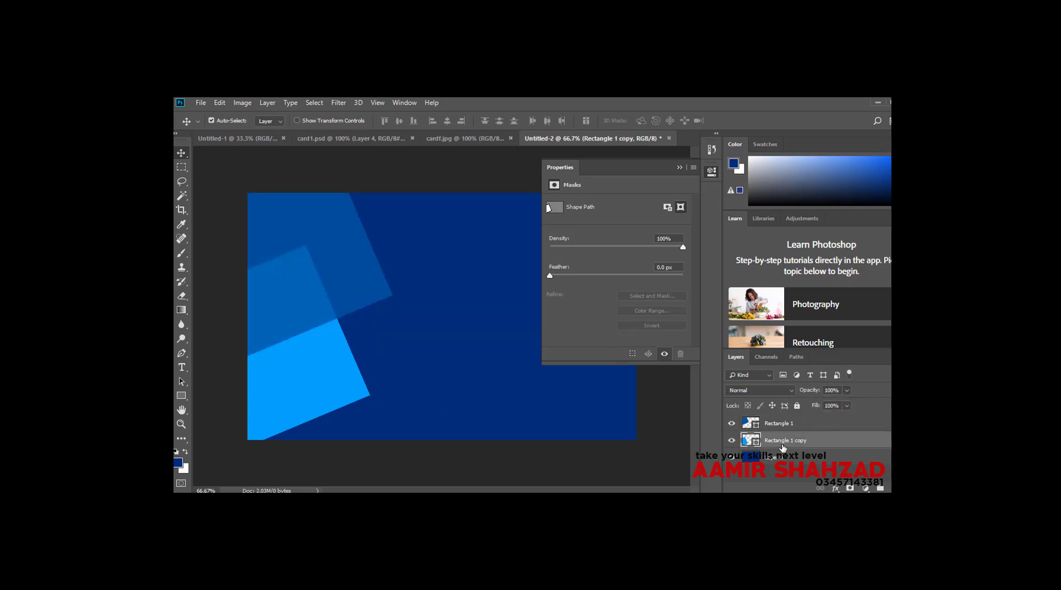
click(847, 391)
drag(850, 402, 823, 404)
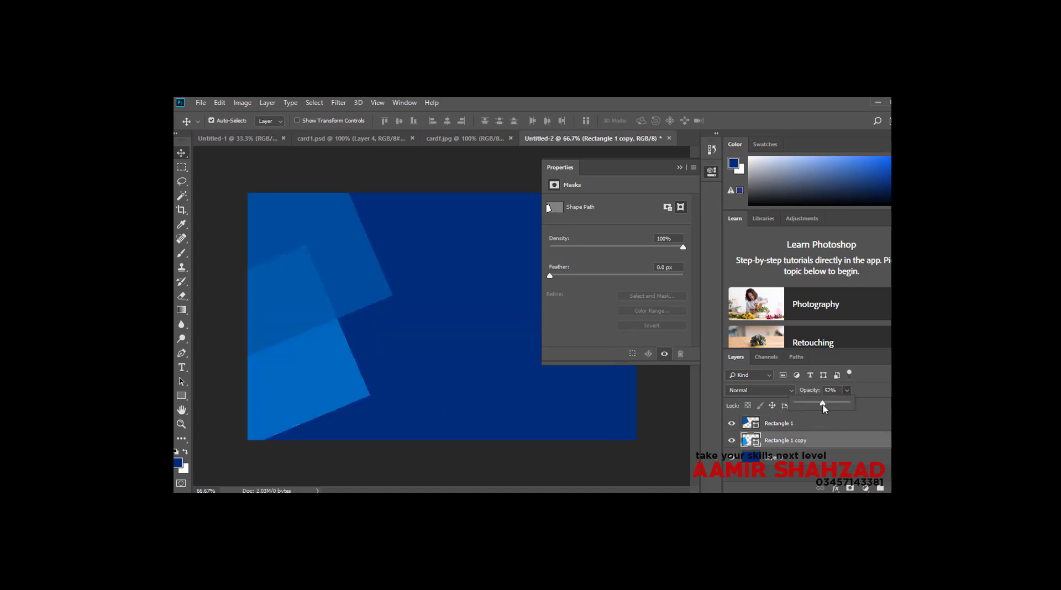
click(713, 172)
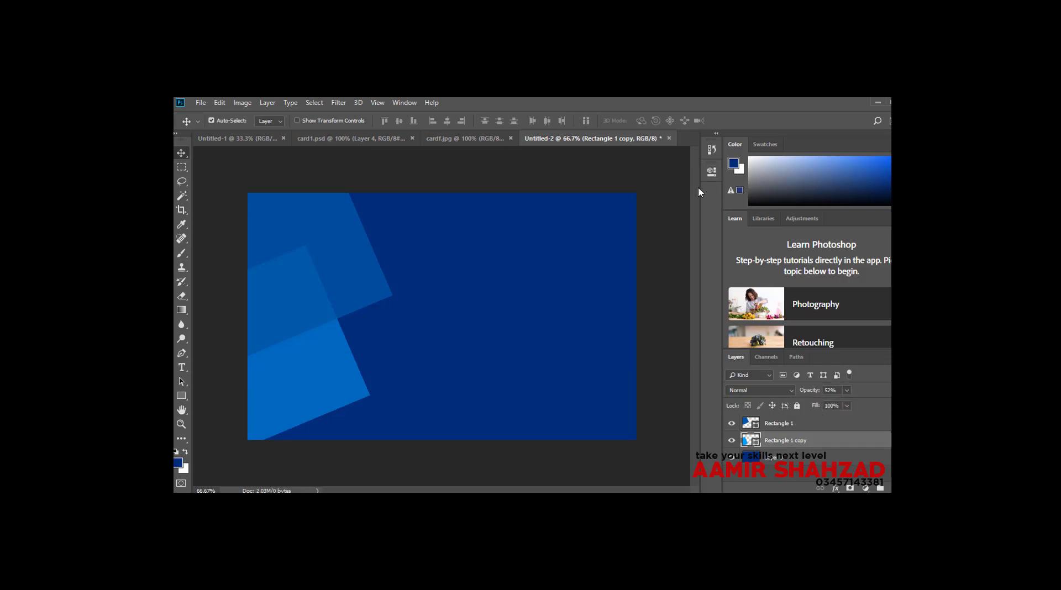
click(466, 138)
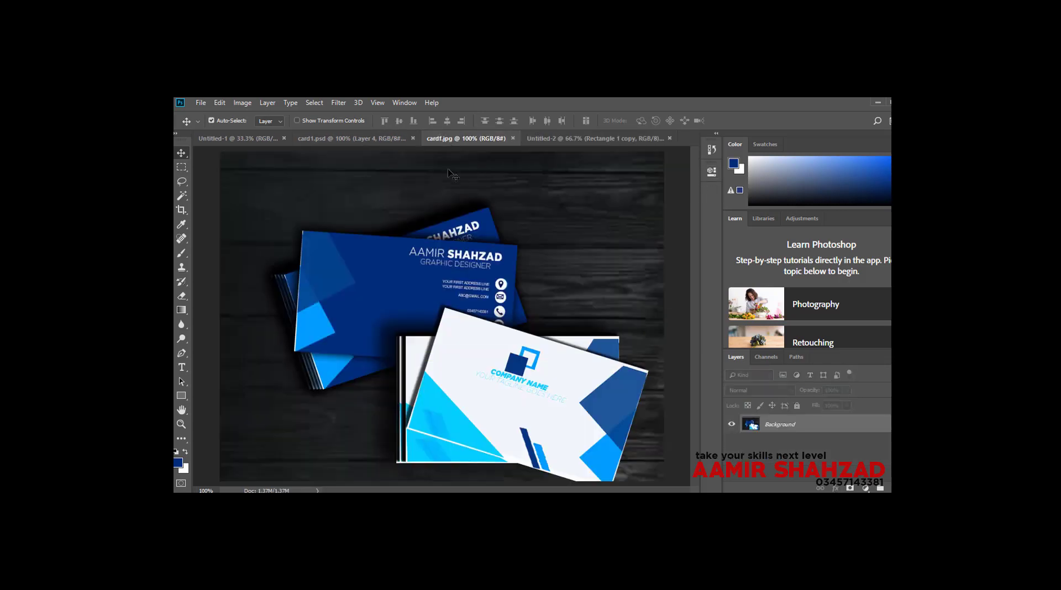
click(381, 138)
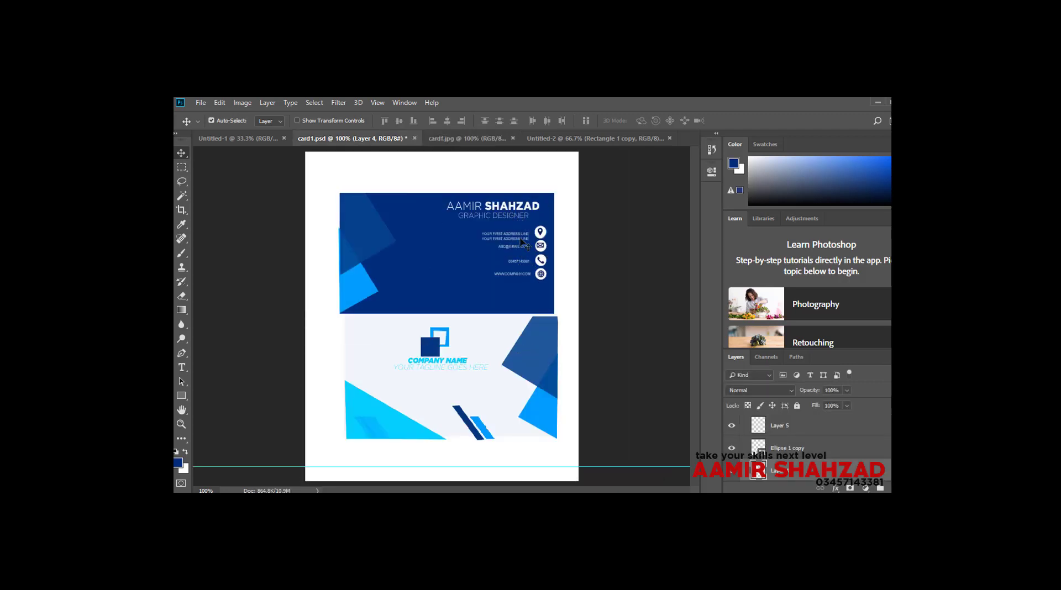
click(594, 142)
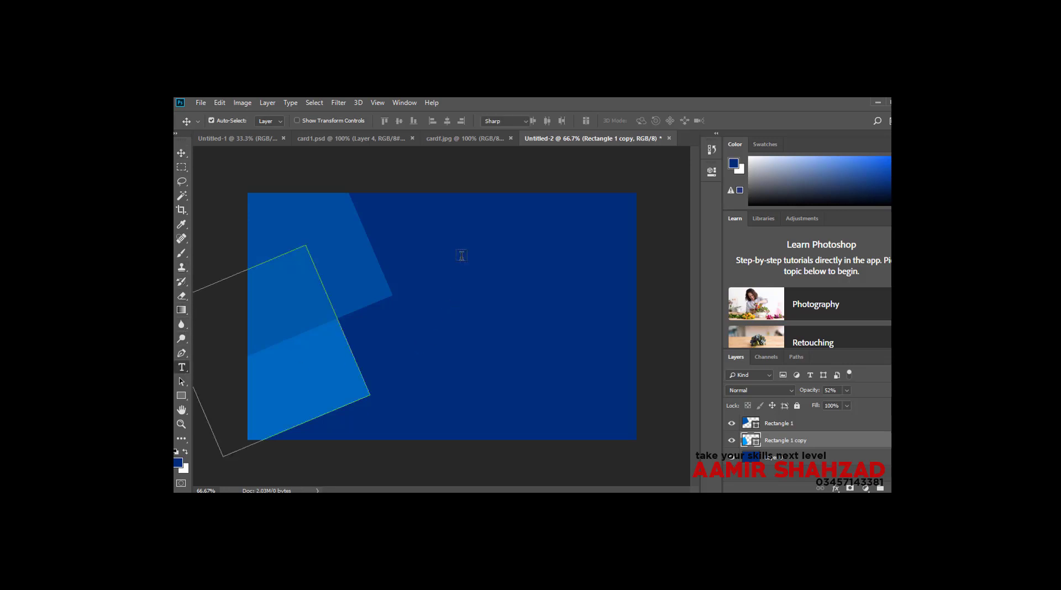
Add a white text layer with the designer's name on the upper part of the card.
key(t)
click(462, 248)
text(text)
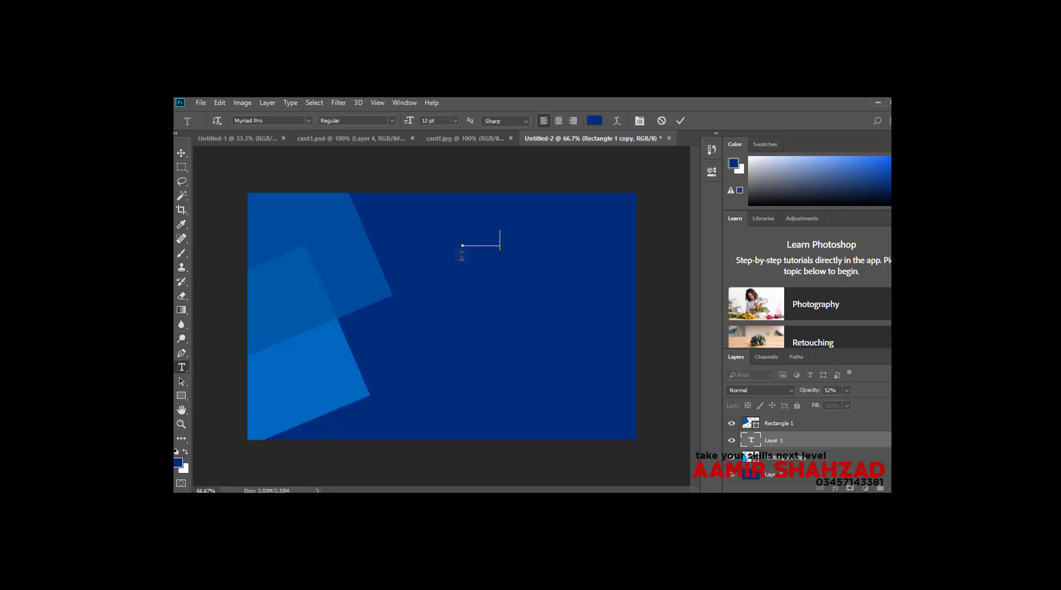
text(heading)
click(181, 152)
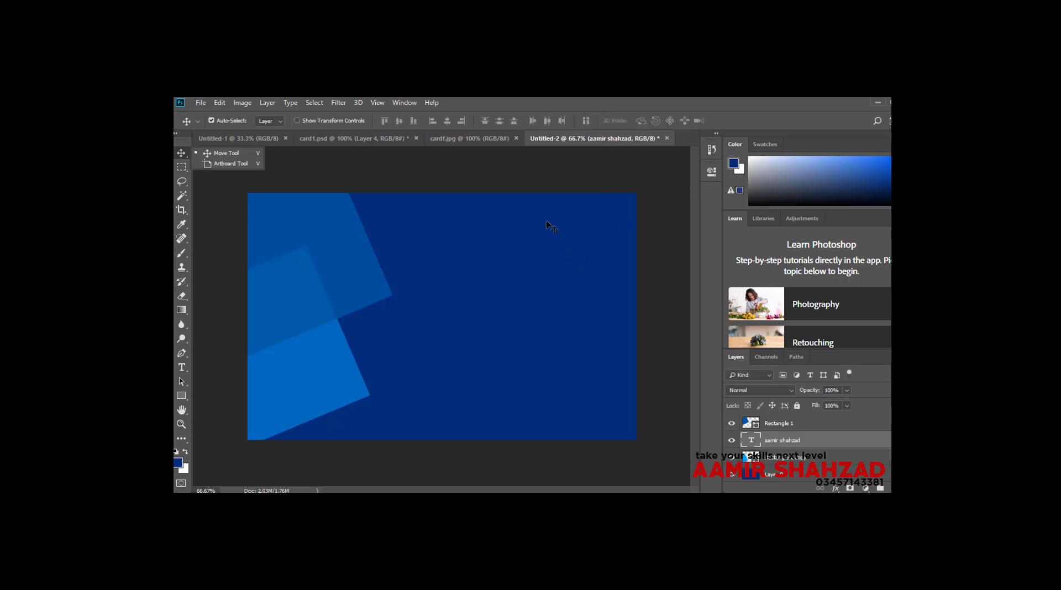
drag(546, 220, 545, 221)
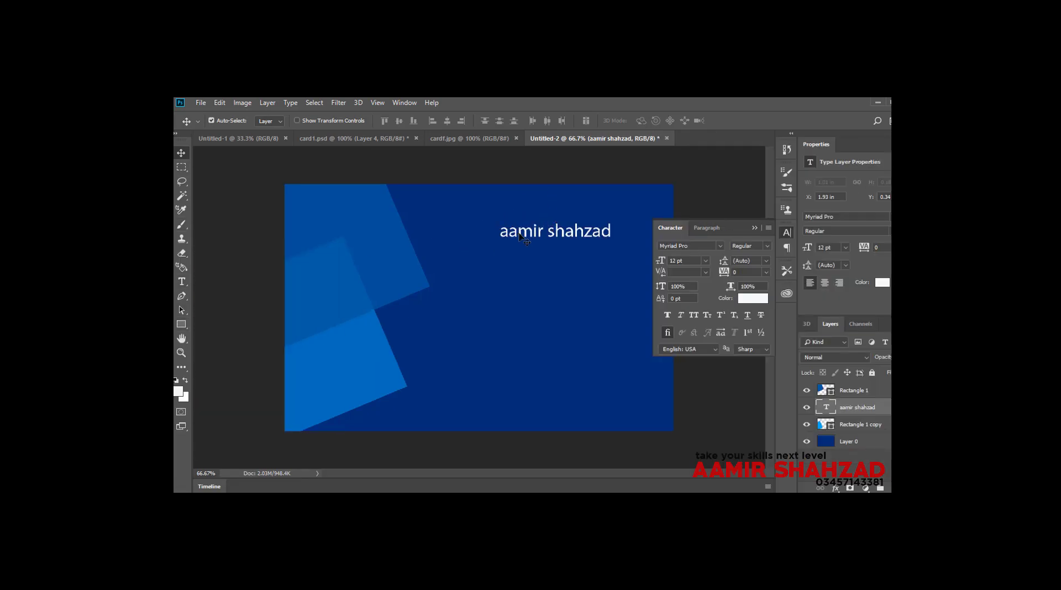
Set the name in Gotham Bold with All Caps and move it to the top-right corner.
drag(521, 235, 522, 234)
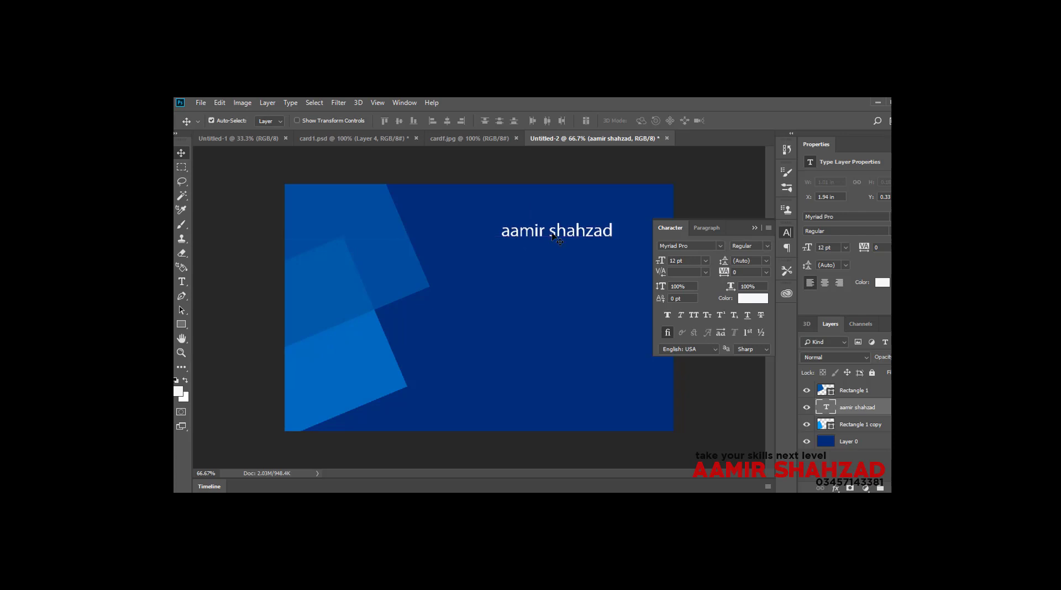
click(688, 245)
click(720, 246)
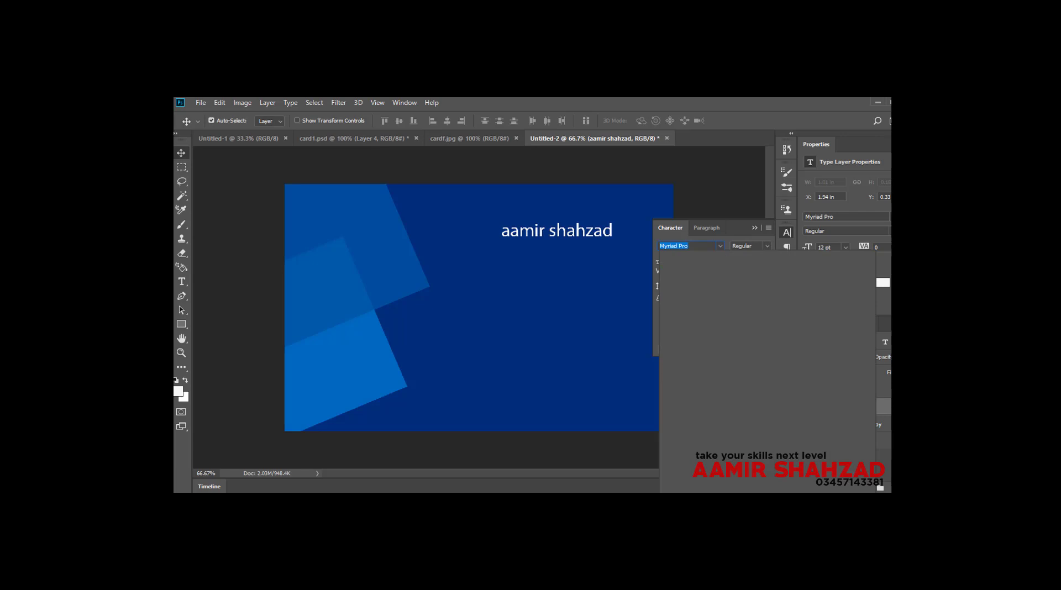
text(g)
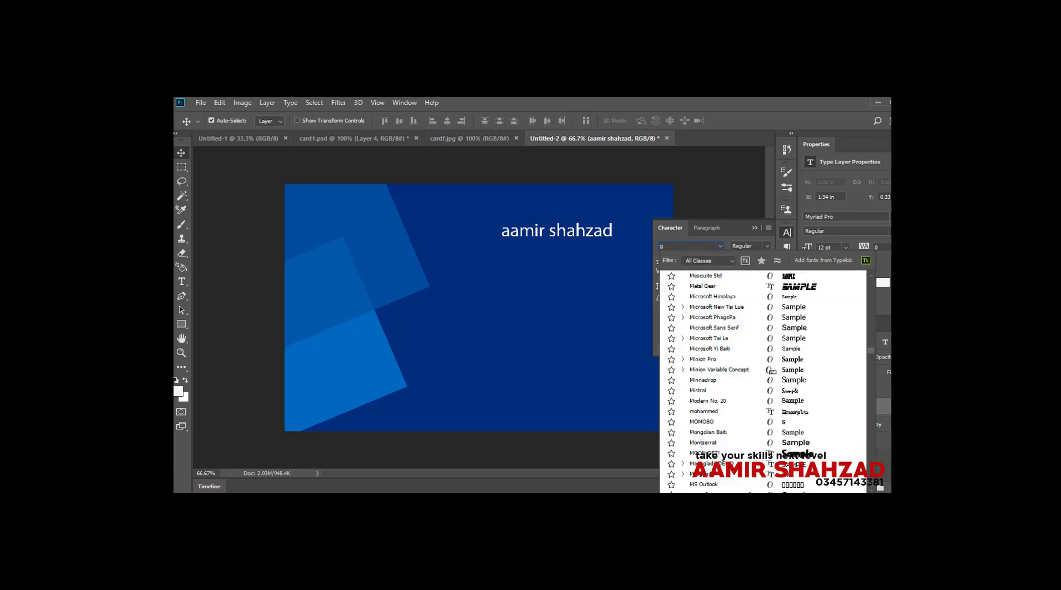
text(o)
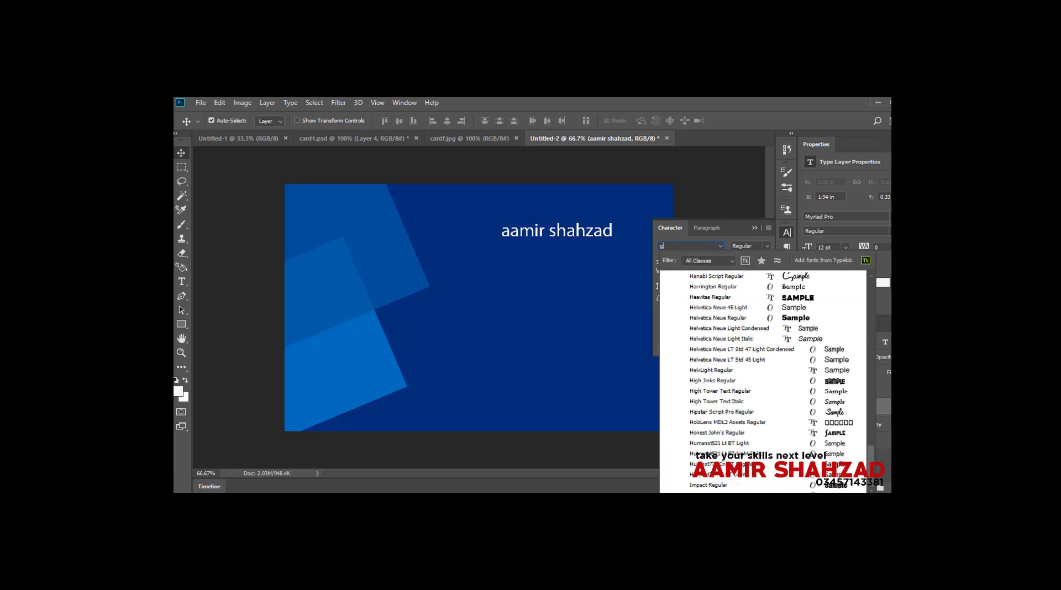
text(thic)
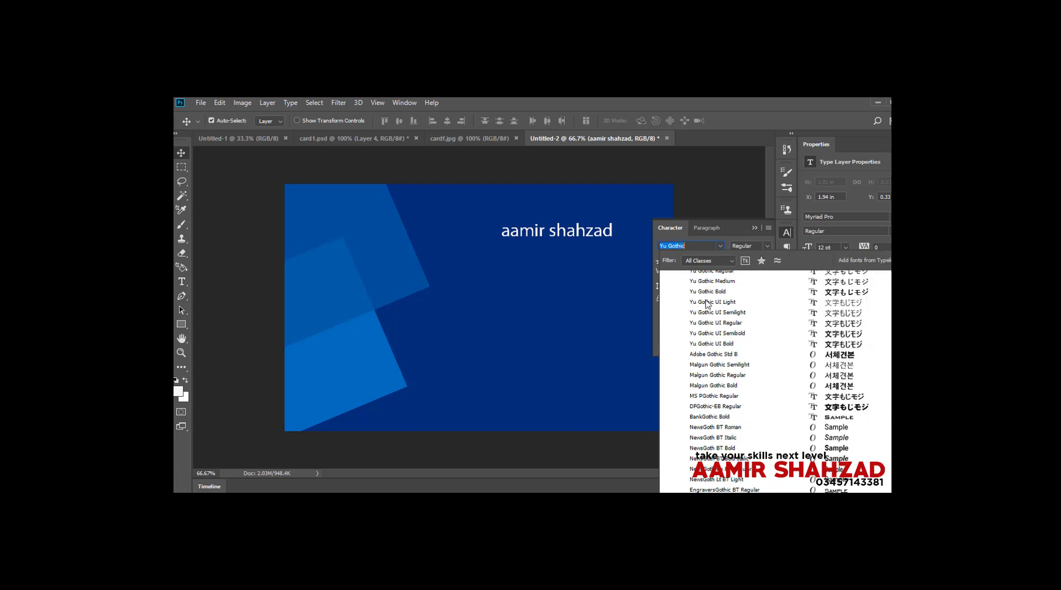
scroll(707, 303, up, 1)
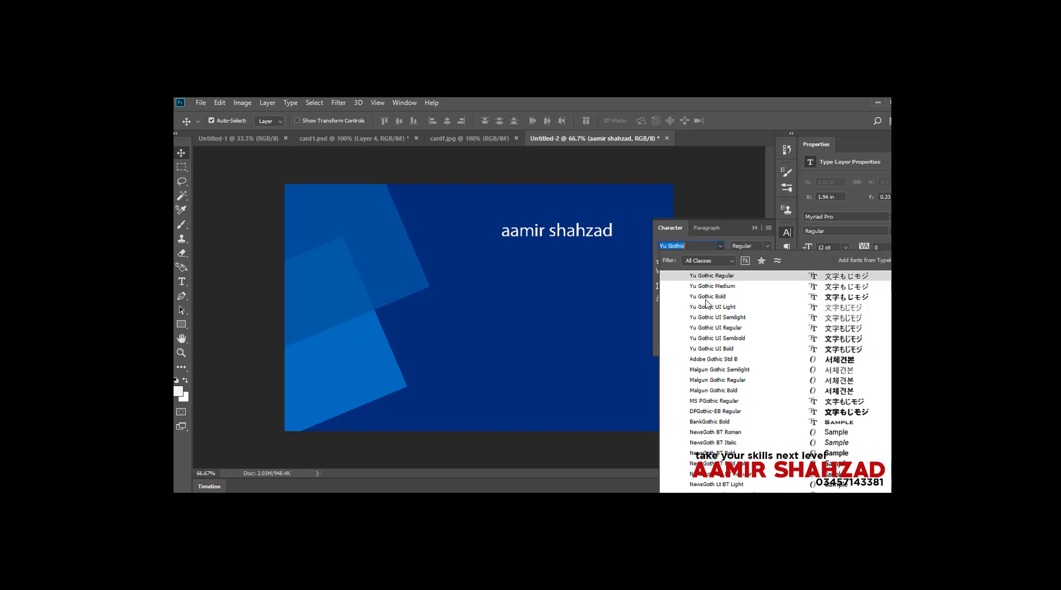
key(Down)
key(Down)
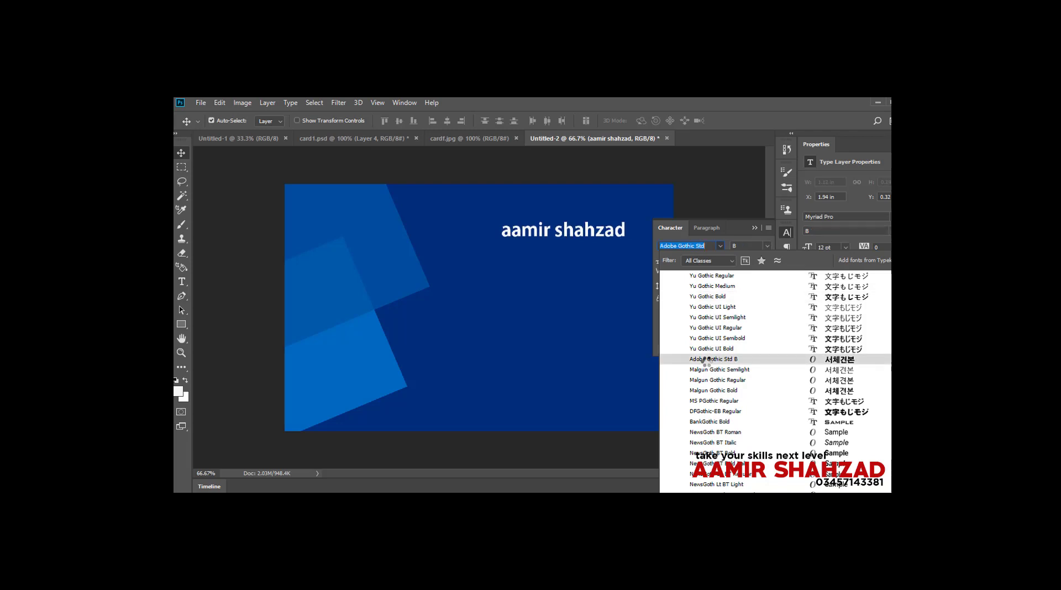
text(gotham)
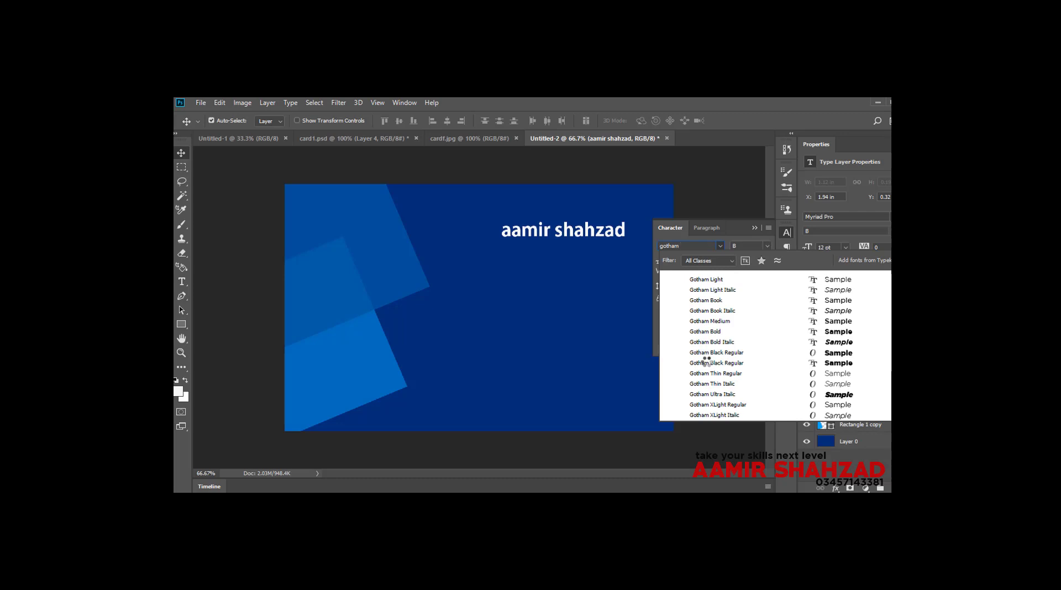
click(709, 332)
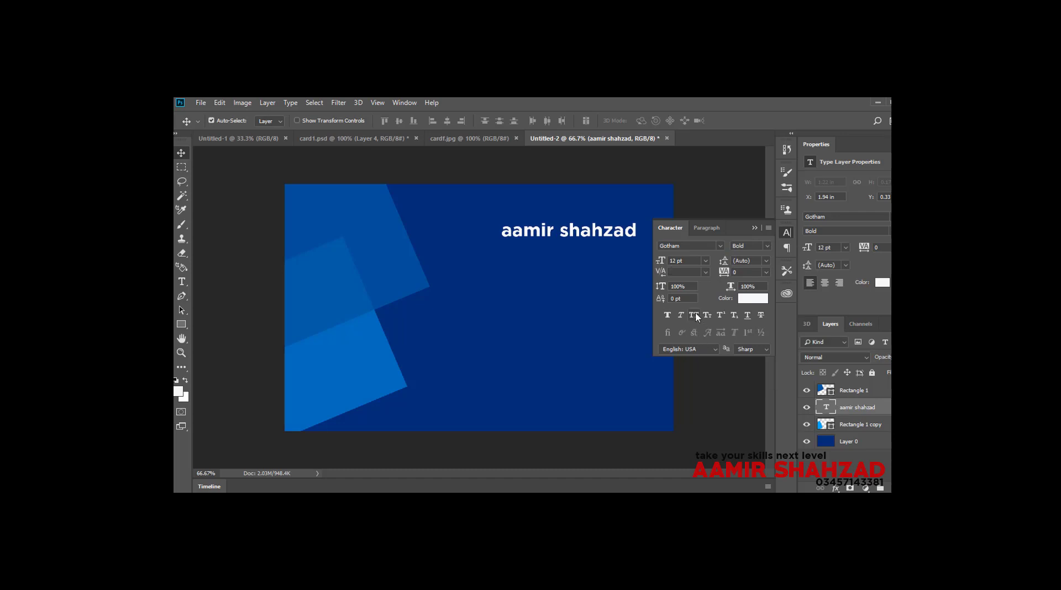
click(695, 316)
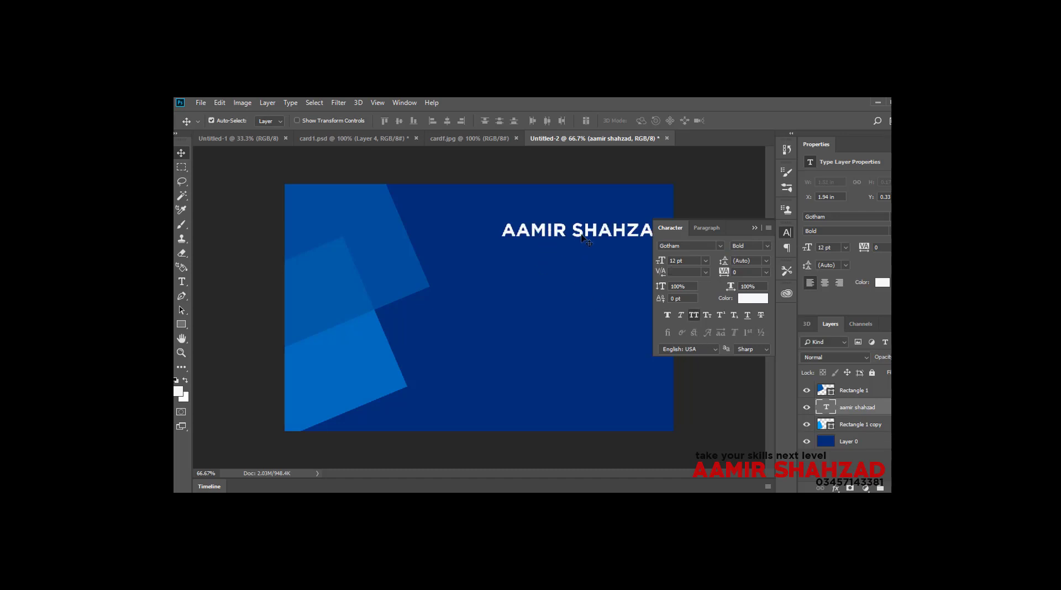
drag(583, 237, 571, 213)
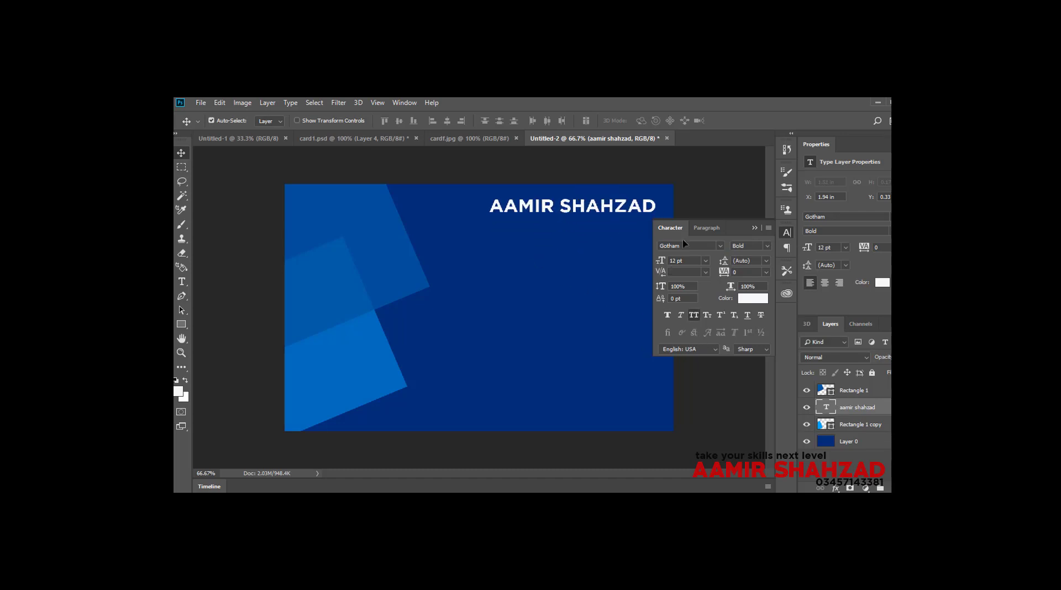
click(791, 232)
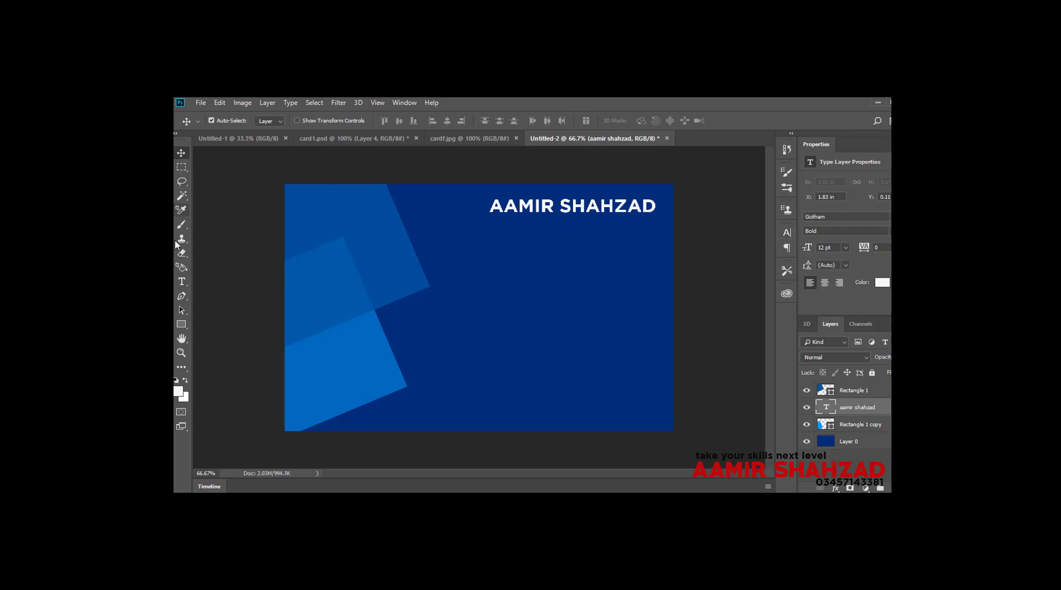
Add a 'GRAPHIC DESIGNER' text line and place it just under the name.
click(188, 282)
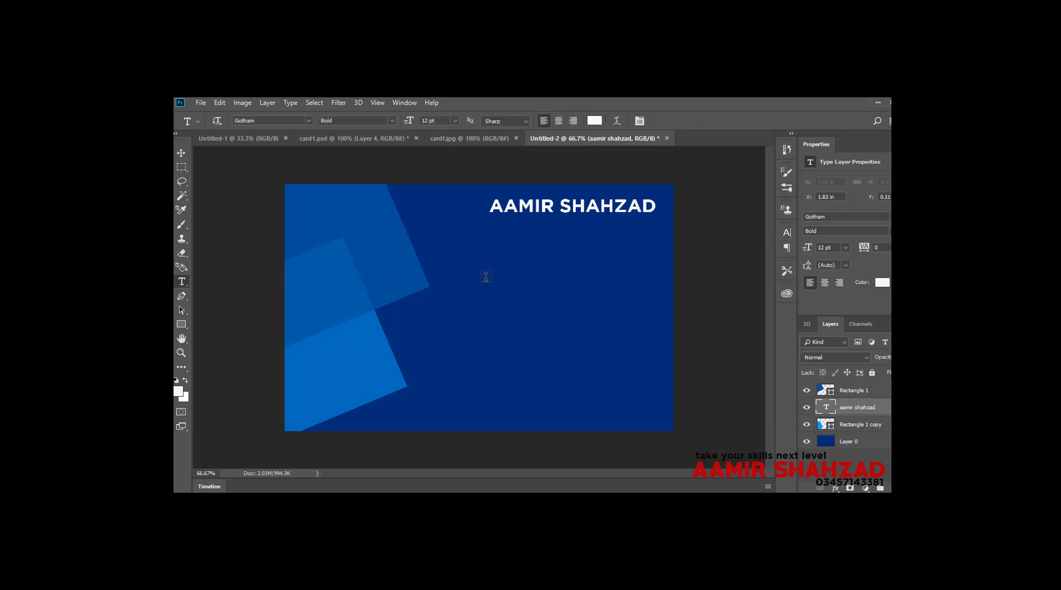
click(514, 323)
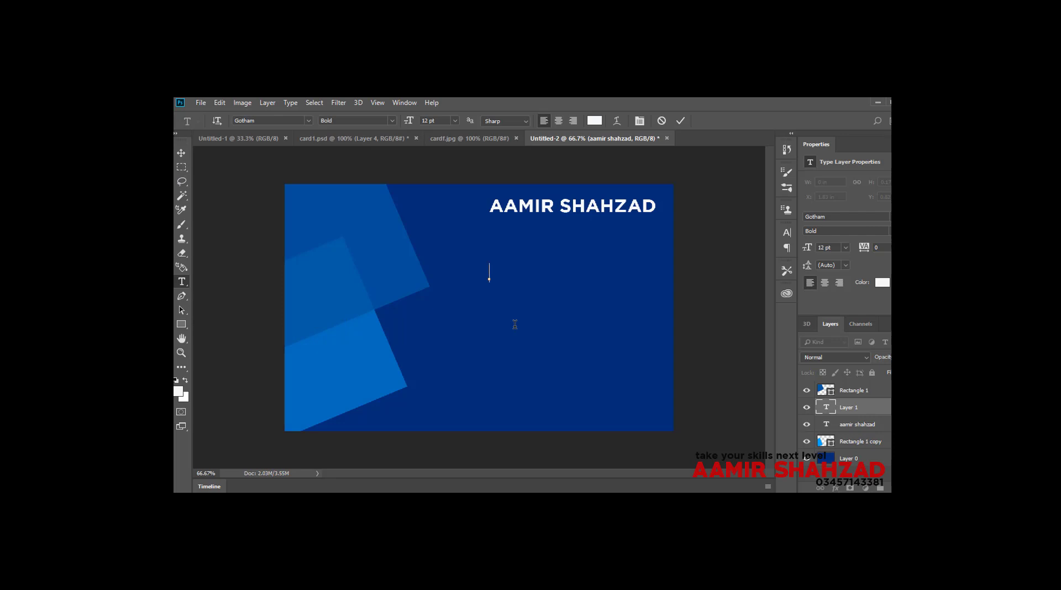
text(GR)
text(APHIC )
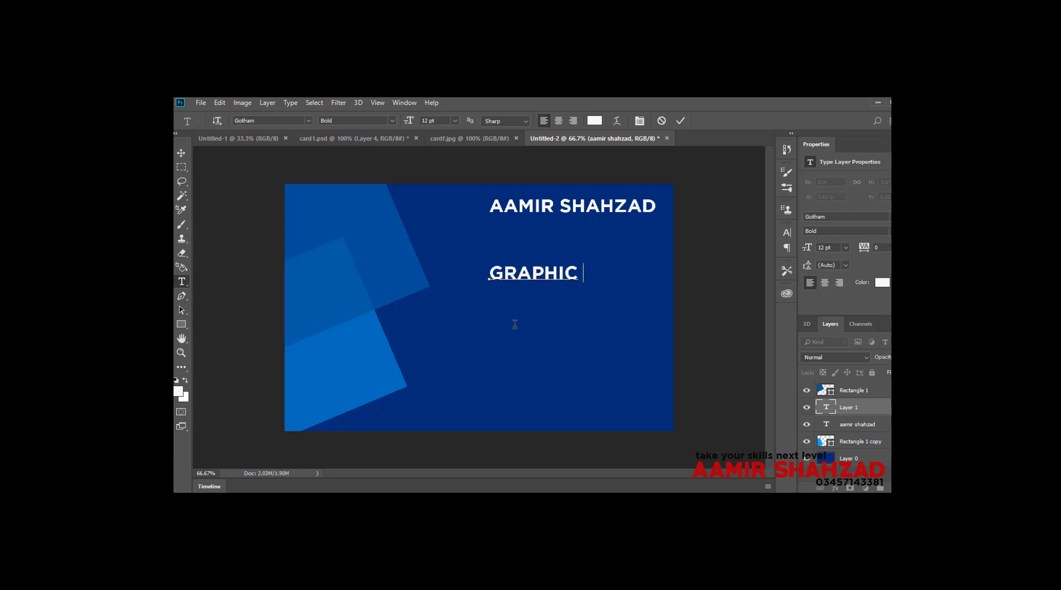
text(DESIGNE)
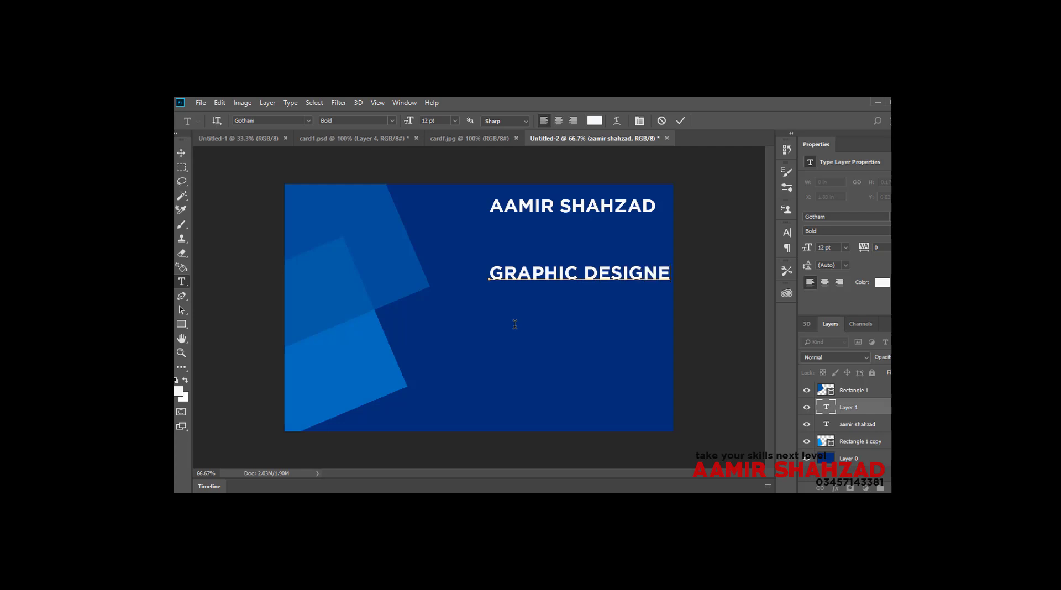
text(R)
click(181, 152)
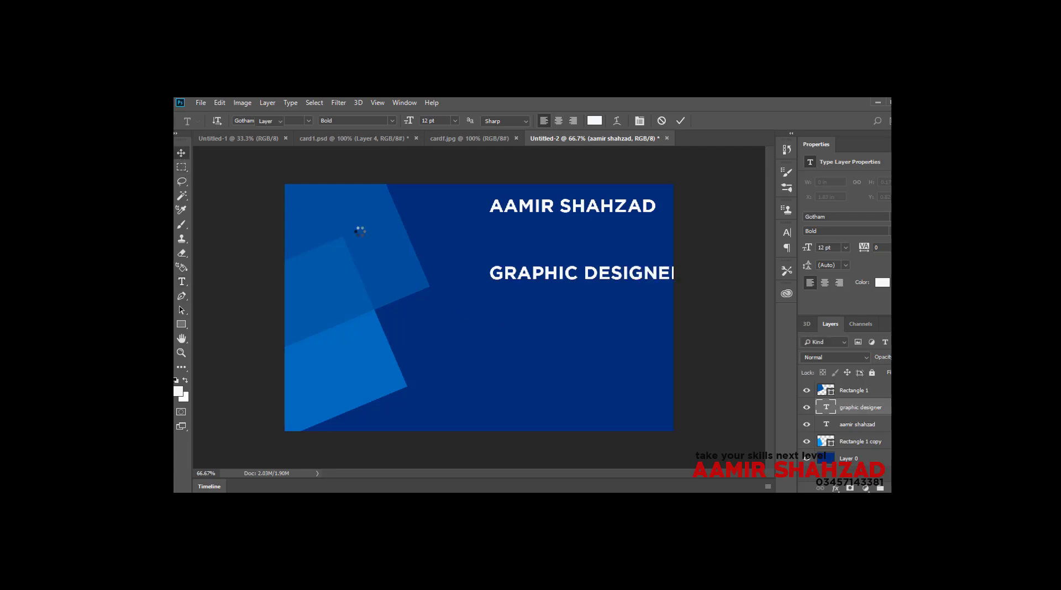
drag(509, 278, 491, 226)
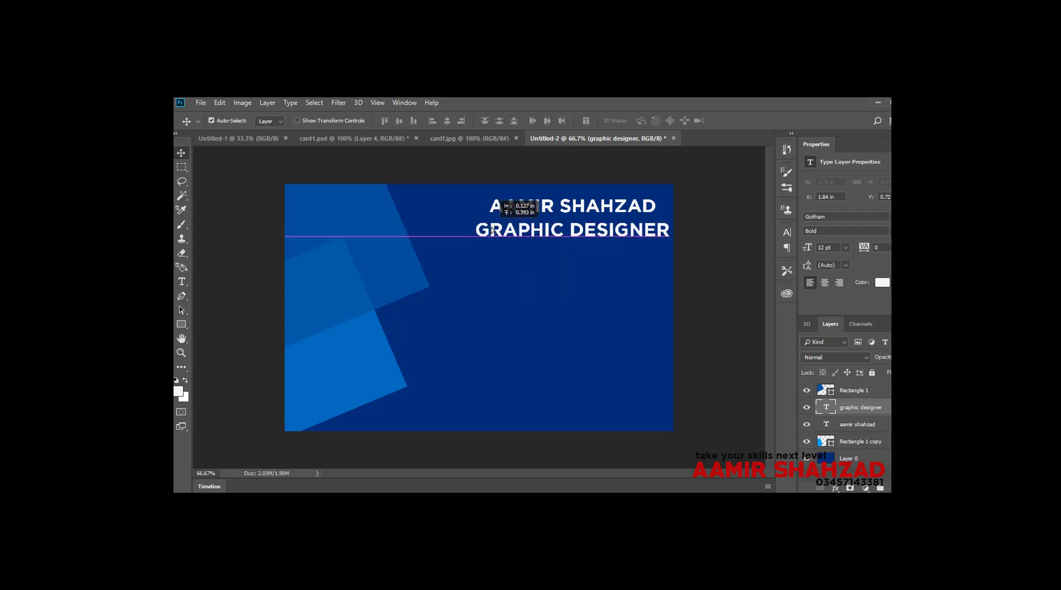
drag(492, 225, 492, 236)
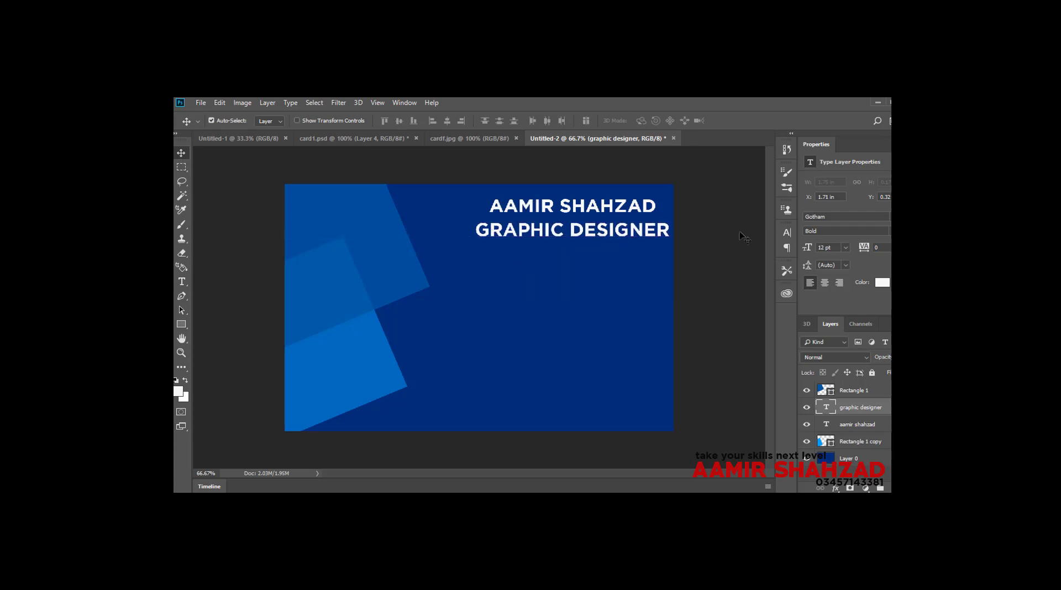
Make the tagline 6 pt Gotham Light, aligned under the name, then view the card1.psd reference.
click(788, 233)
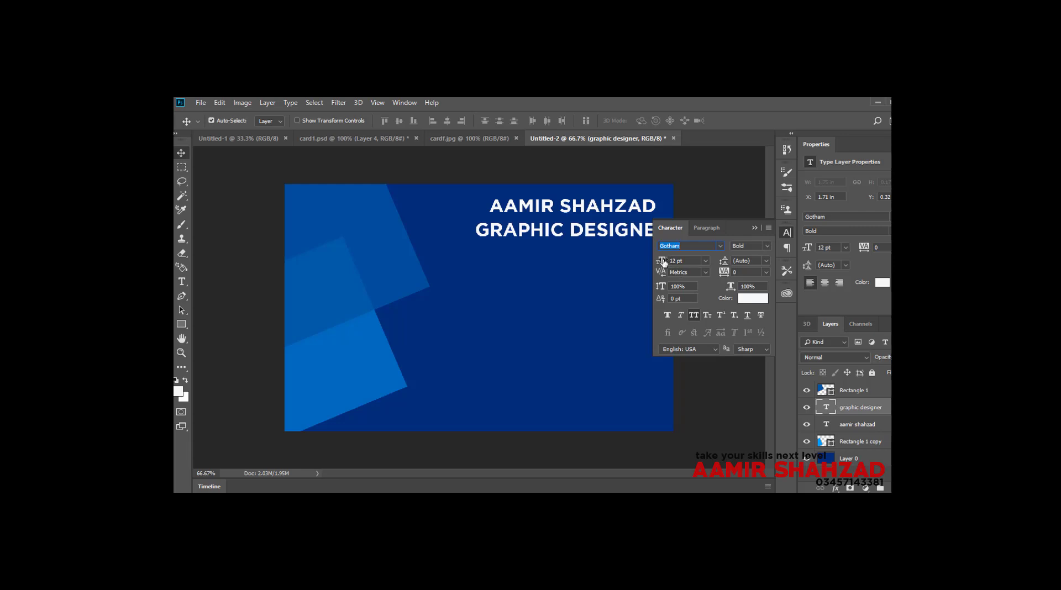
drag(664, 262, 659, 260)
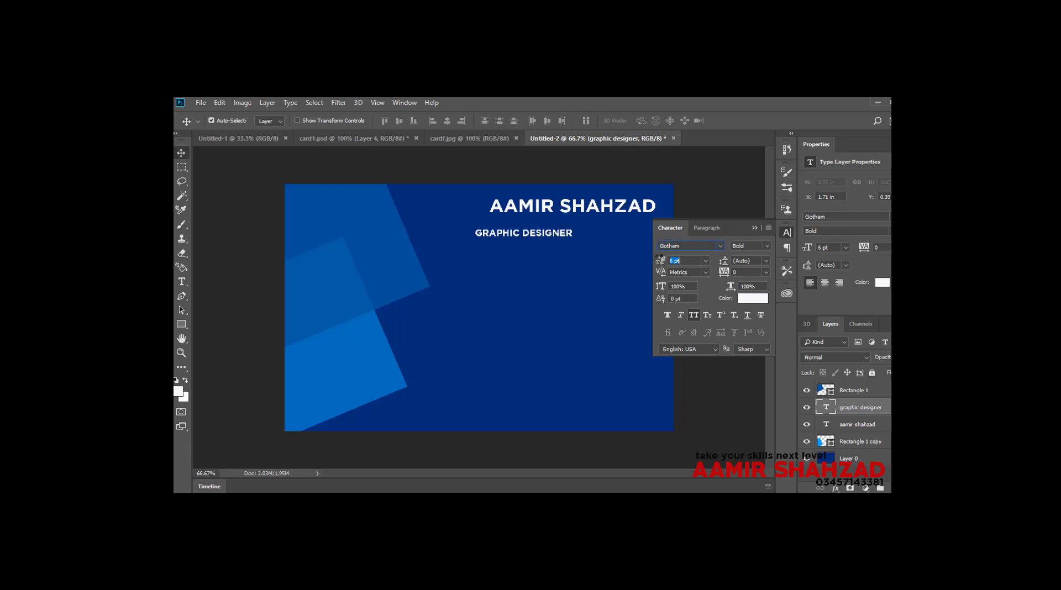
mouse_move(555, 236)
mouse_down()
mouse_move(584, 237)
mouse_move(559, 234)
mouse_up()
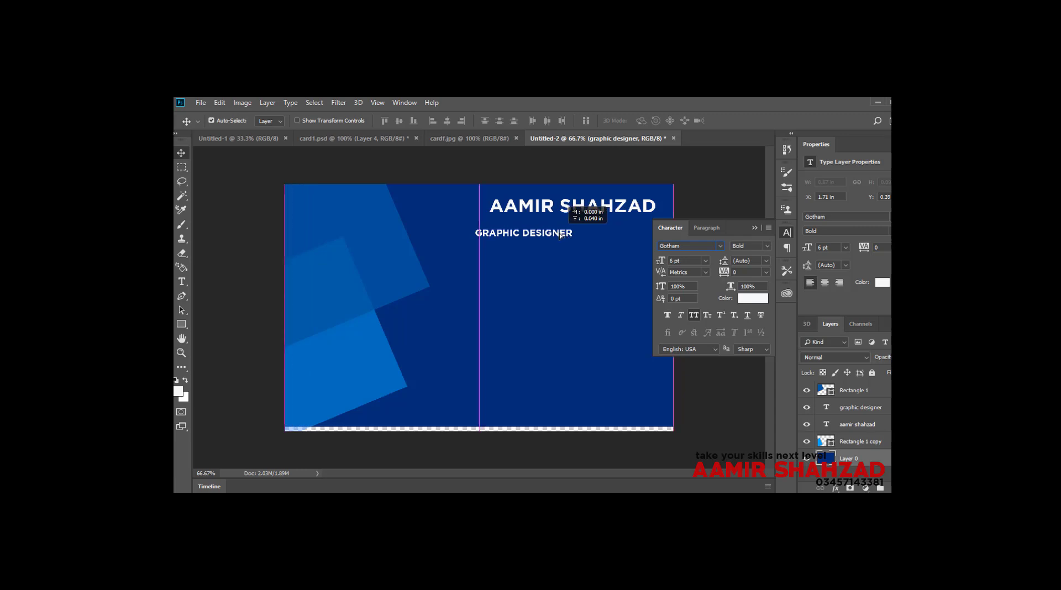
drag(559, 234, 567, 222)
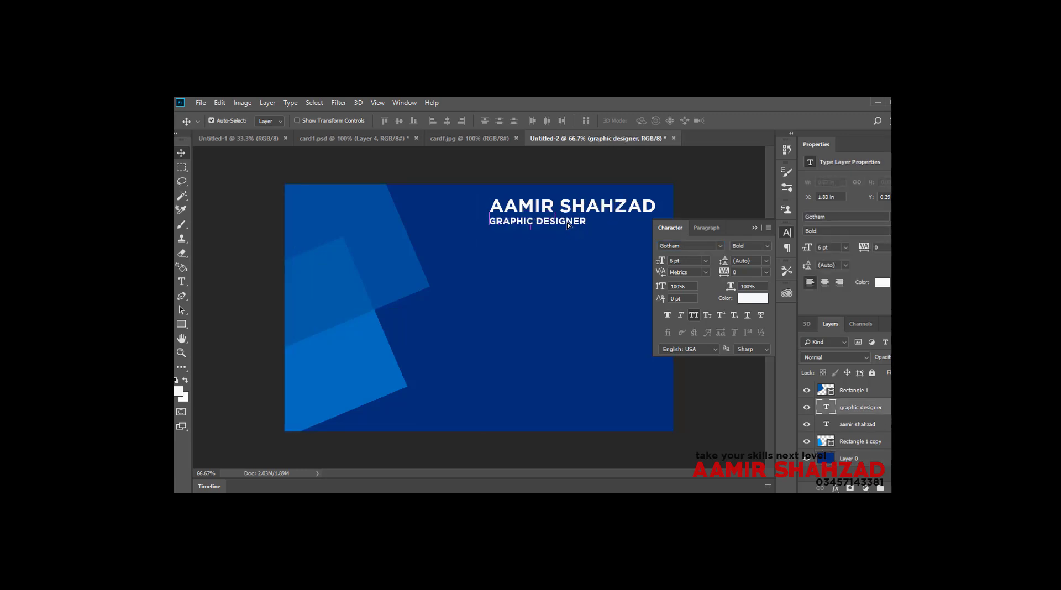
click(767, 247)
click(763, 259)
key(Right)
key(Right)
key(Right)
click(382, 138)
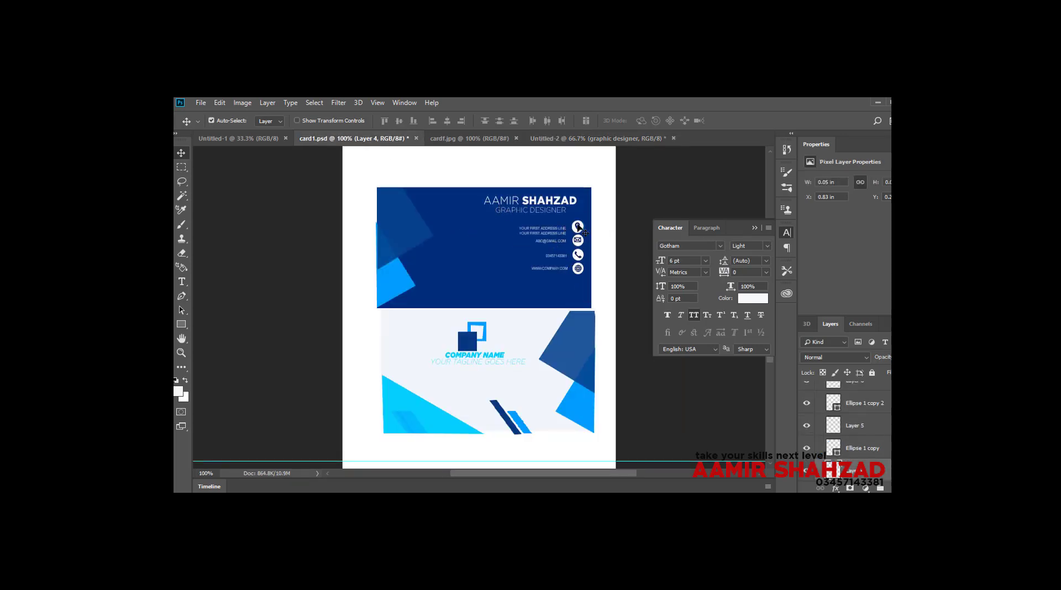
Copy the location pin icon from card1.psd into Untitled-2 and enlarge it to about double size.
drag(579, 228, 608, 143)
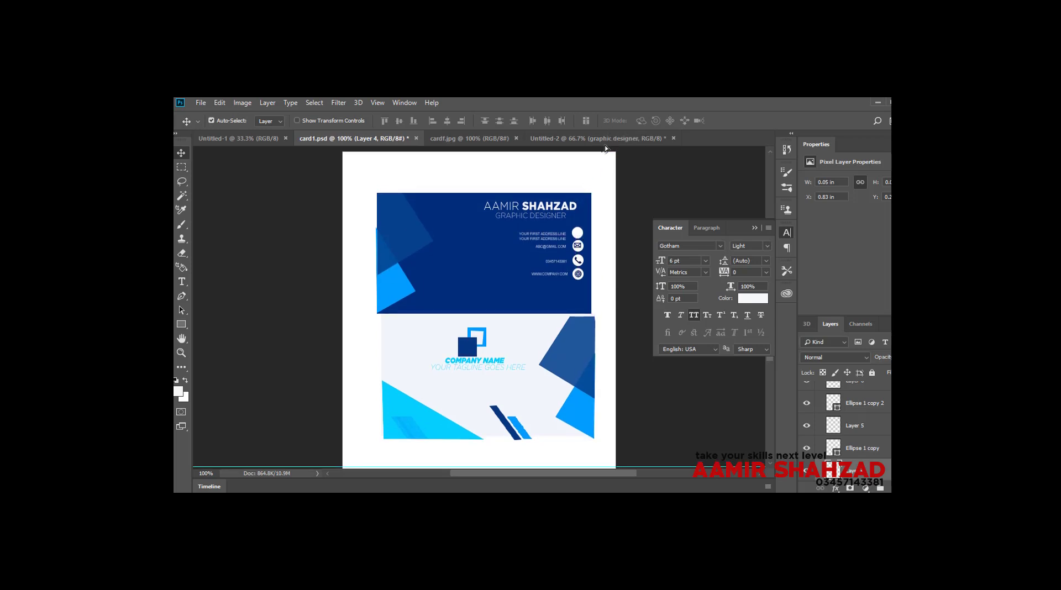
mouse_move(607, 144)
mouse_down()
mouse_move(624, 245)
mouse_move(650, 252)
mouse_up()
click(790, 235)
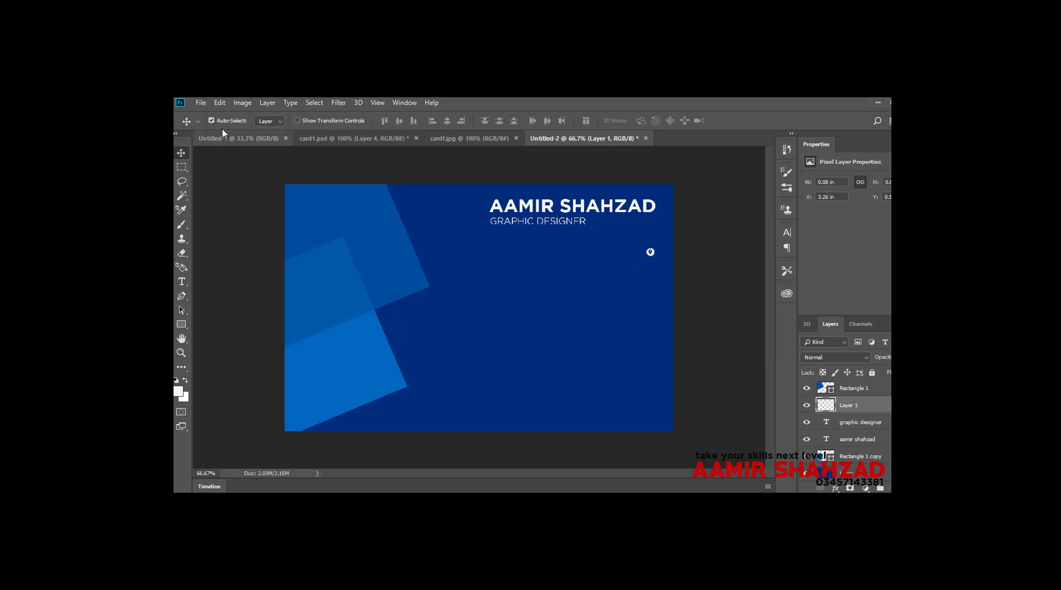
click(220, 103)
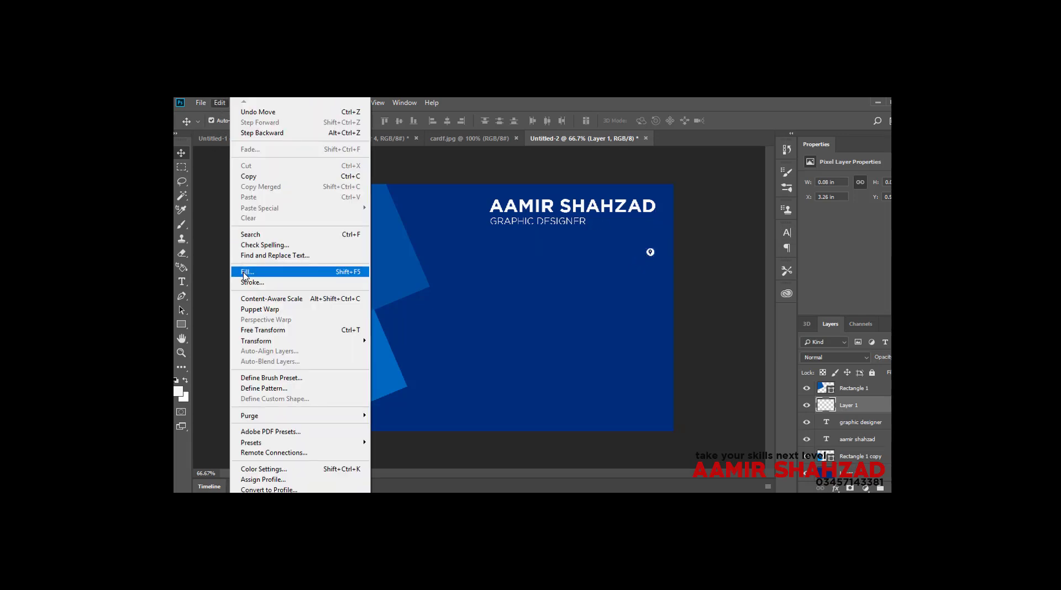
click(277, 330)
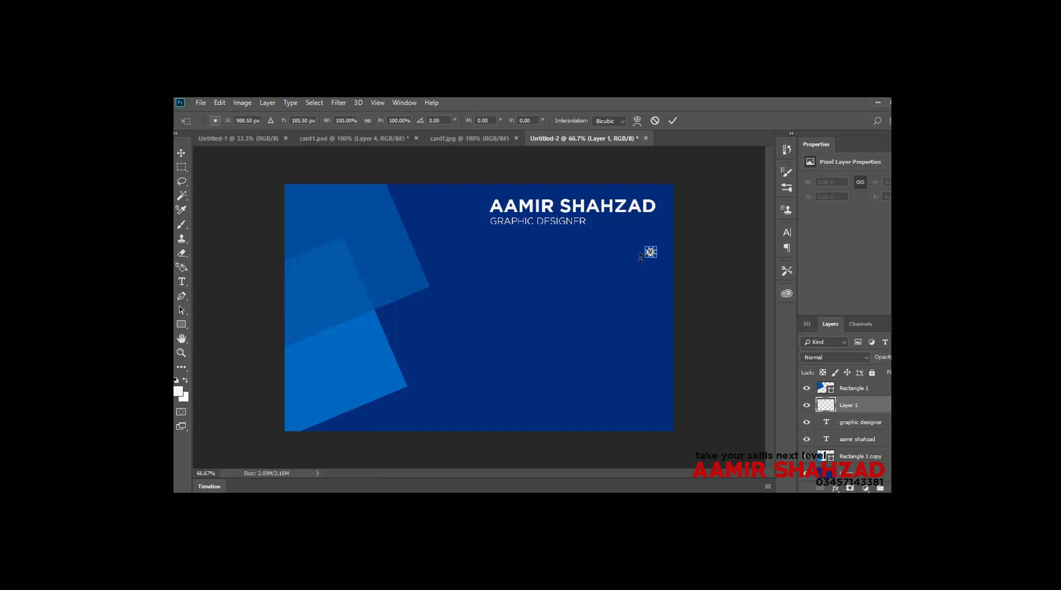
drag(641, 259, 636, 264)
key(Return)
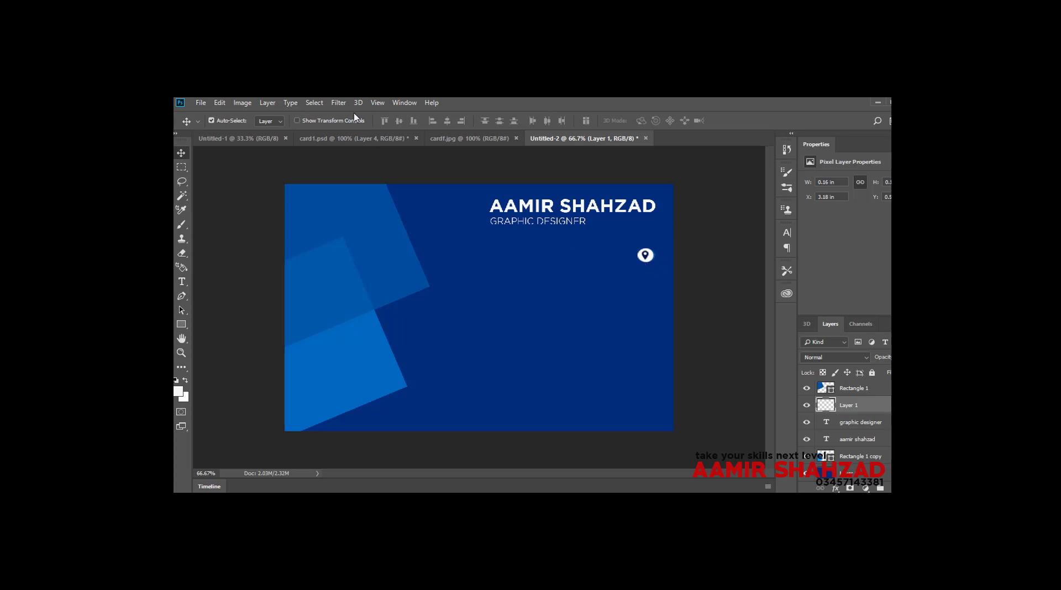
Drag the first address line from card1.psd onto the new card below the tagline.
click(356, 139)
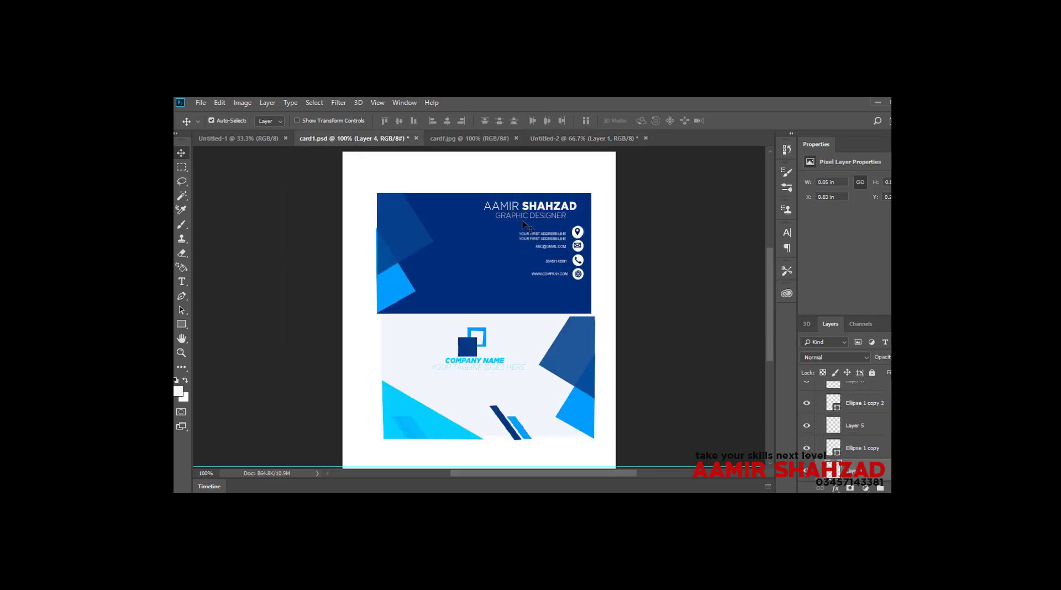
drag(533, 237, 532, 239)
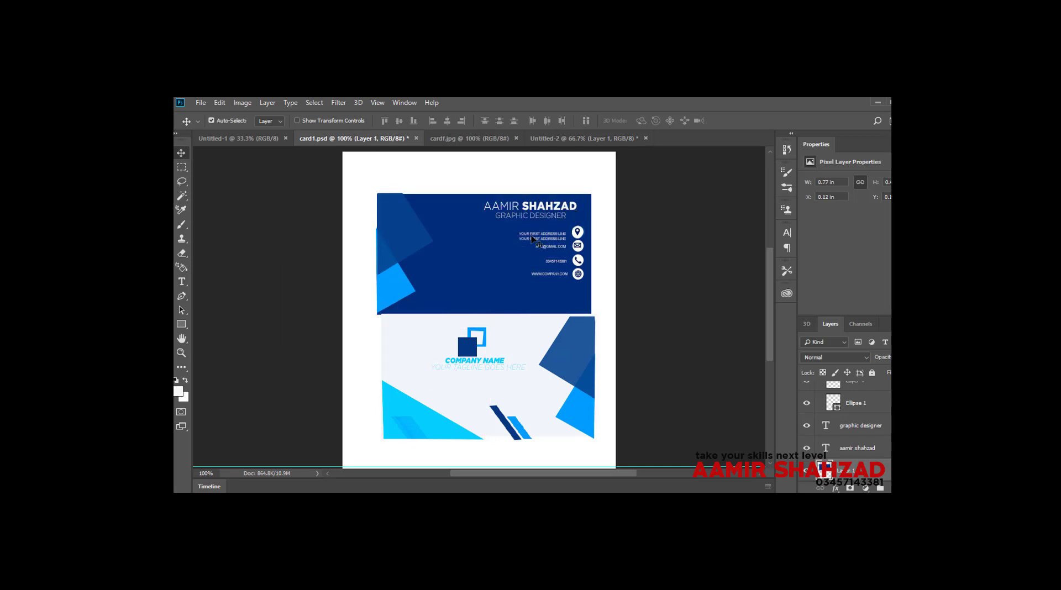
mouse_move(533, 241)
mouse_down()
mouse_move(591, 144)
mouse_move(589, 253)
mouse_up()
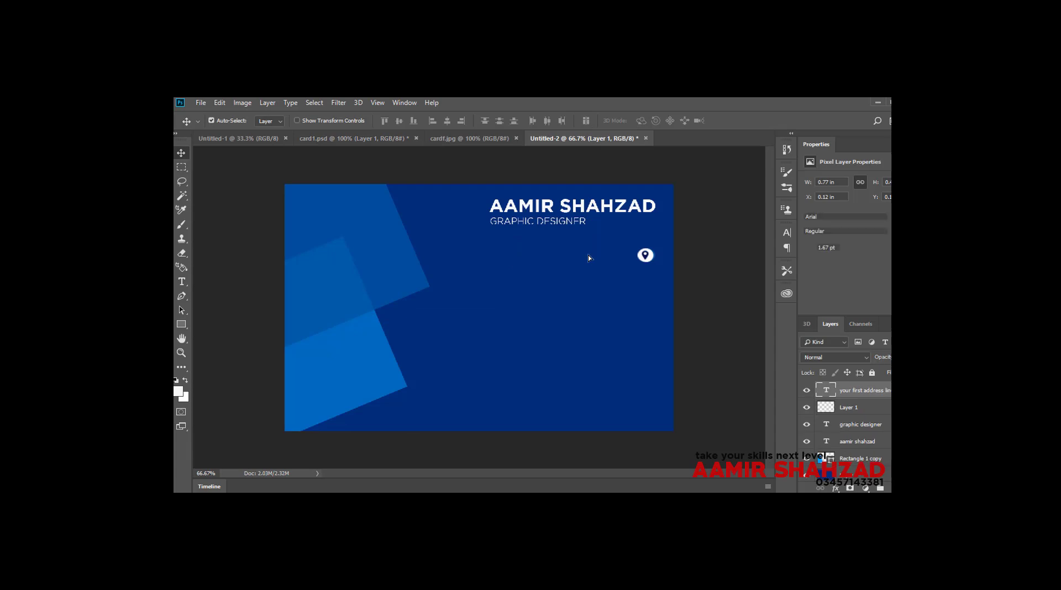
Set the address line's font size to 5 pt.
click(787, 232)
drag(663, 261, 660, 261)
key(Return)
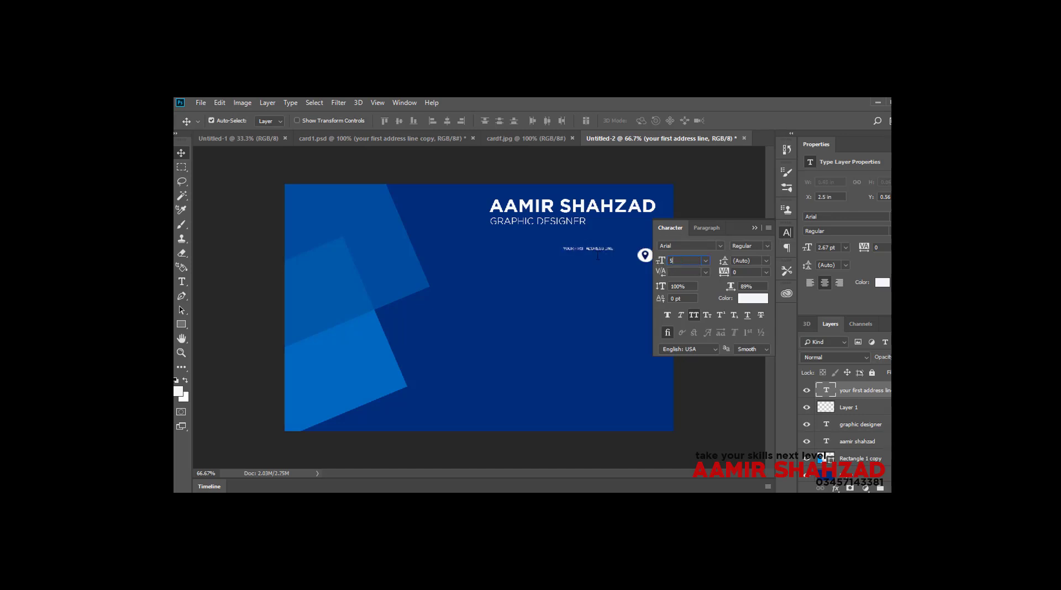
text(5)
key(Return)
Place the address line beside the pin icon, nudging the pin down to match.
drag(593, 257, 591, 263)
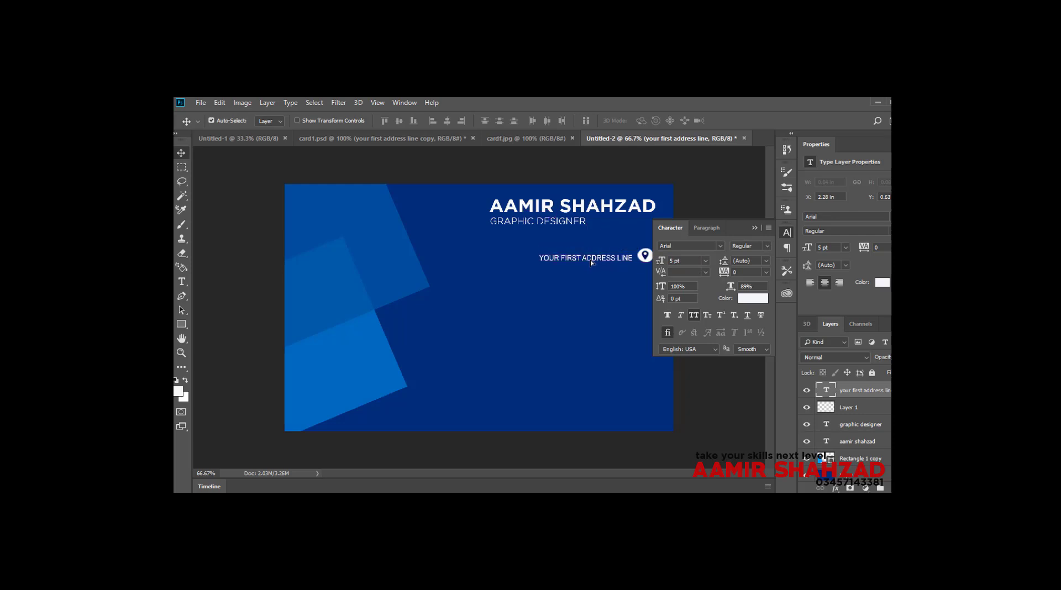
click(646, 259)
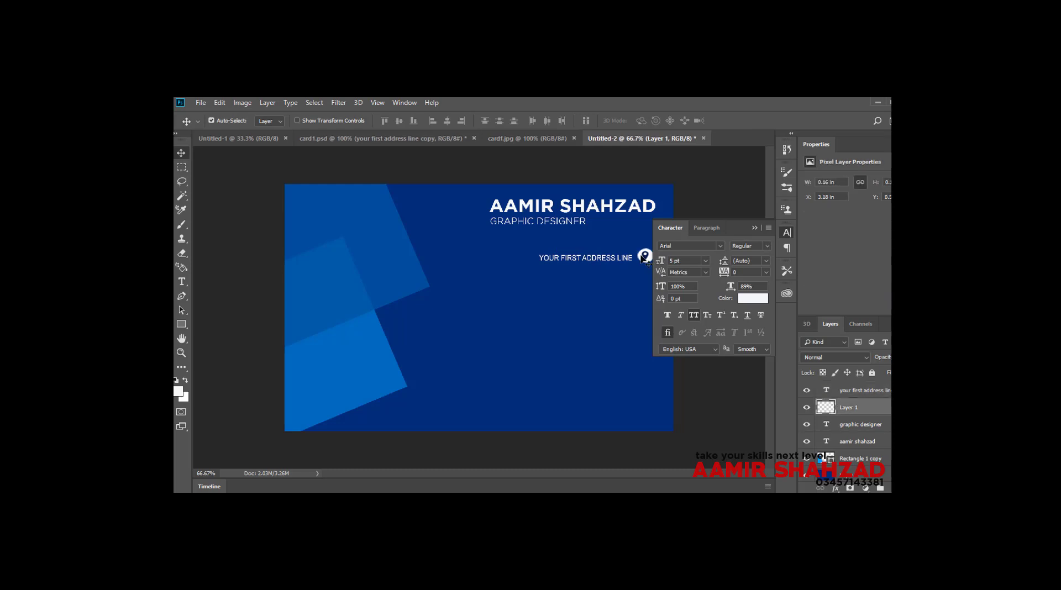
drag(646, 262, 647, 263)
click(785, 232)
mouse_move(635, 138)
mouse_down()
mouse_move(468, 155)
mouse_move(553, 139)
mouse_move(486, 142)
mouse_up()
Bring the envelope icon from card1.psd, enlarge it, and place it just below the pin.
click(461, 146)
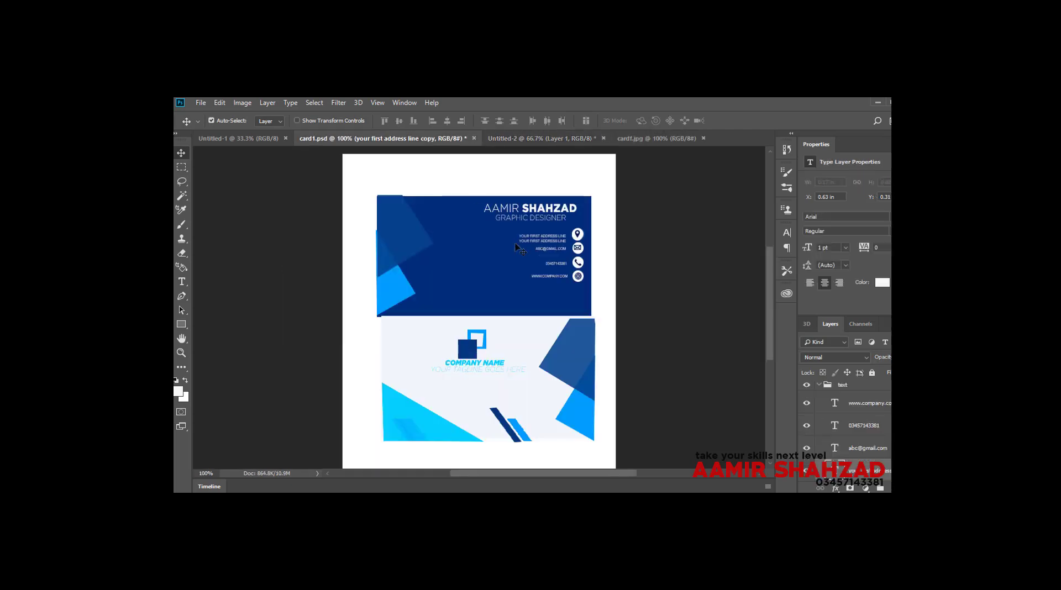
mouse_move(577, 256)
mouse_down()
mouse_move(564, 145)
mouse_move(569, 276)
mouse_up()
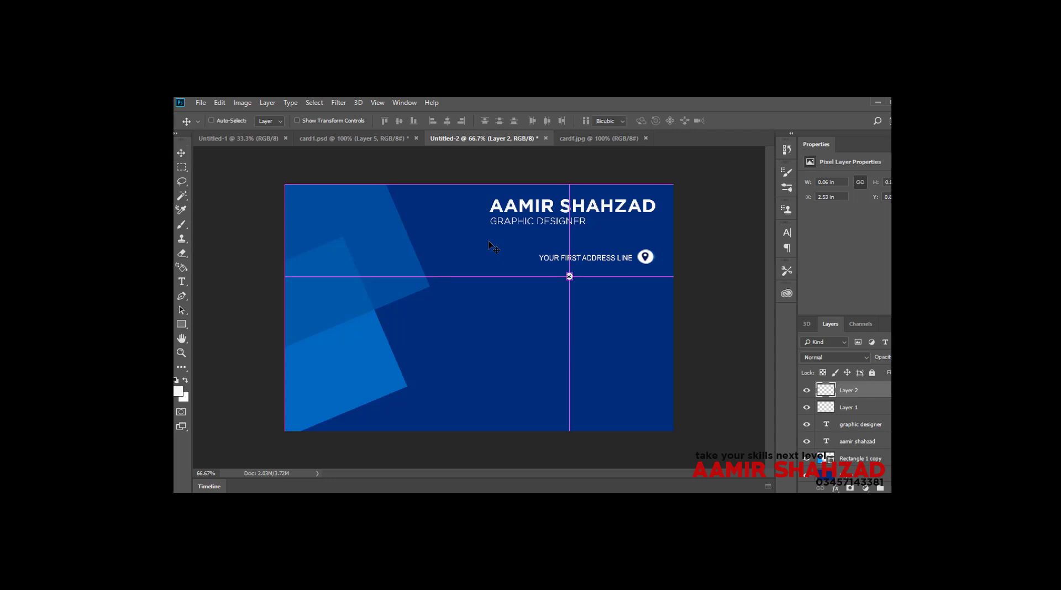
key(ctrl+t)
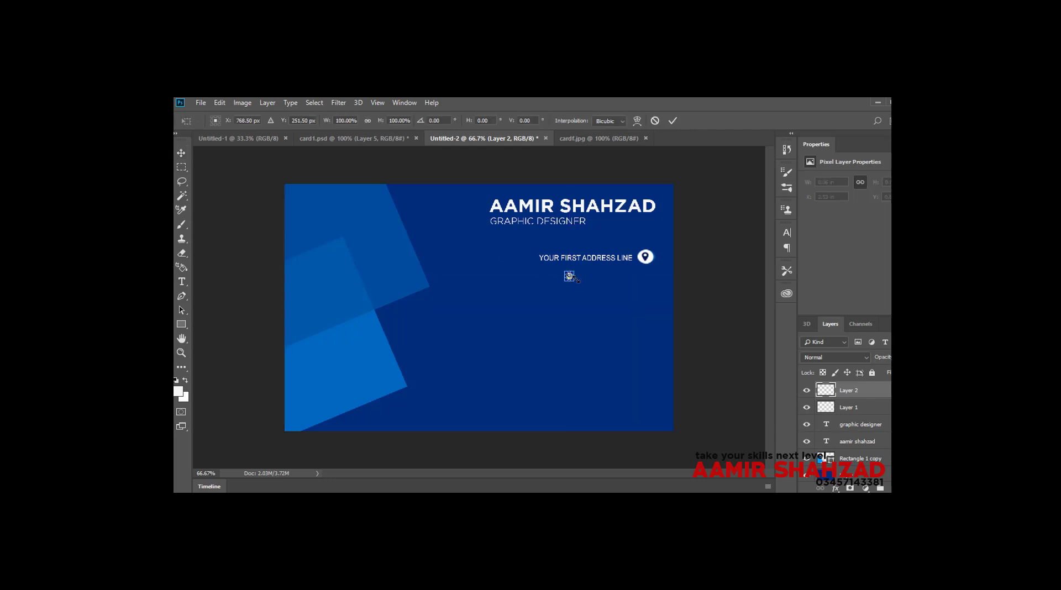
drag(576, 278, 584, 286)
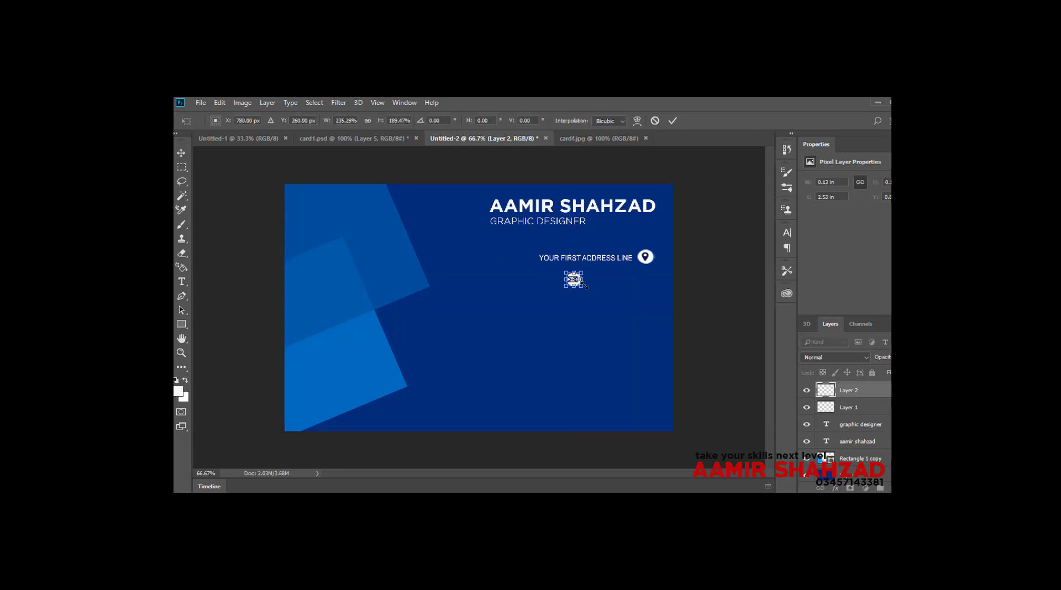
key(Return)
drag(578, 285, 645, 283)
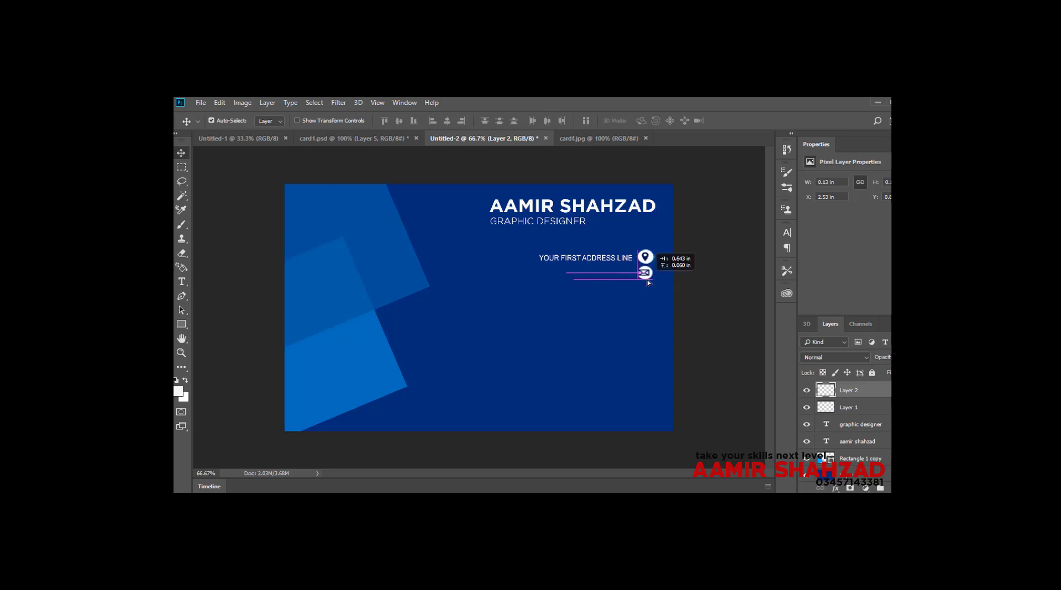
drag(644, 281, 641, 283)
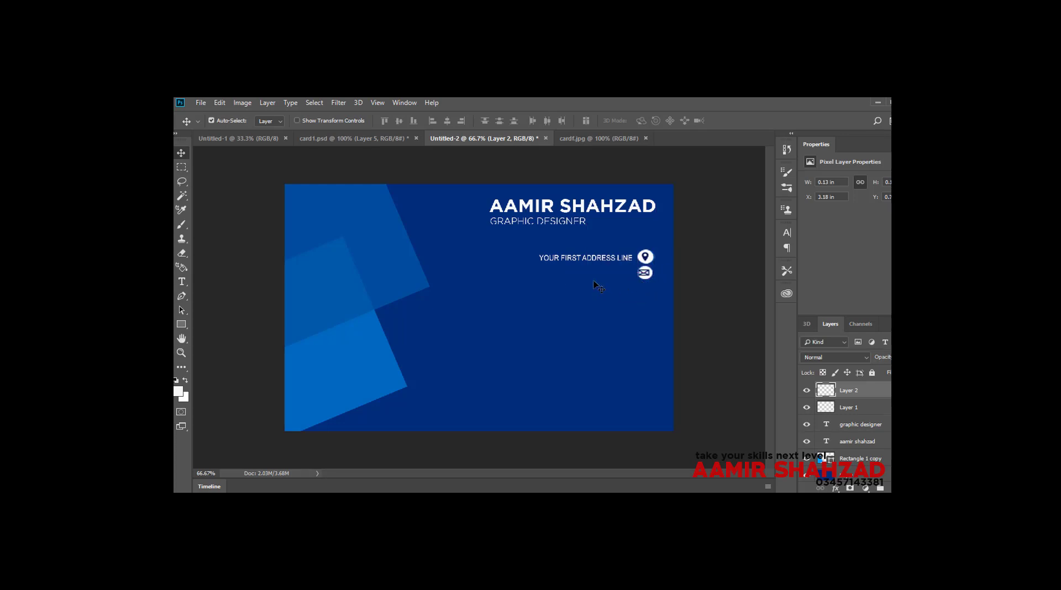
Add the e-mail line at 5 pt beside the envelope icon and bring the phone icon over.
click(385, 140)
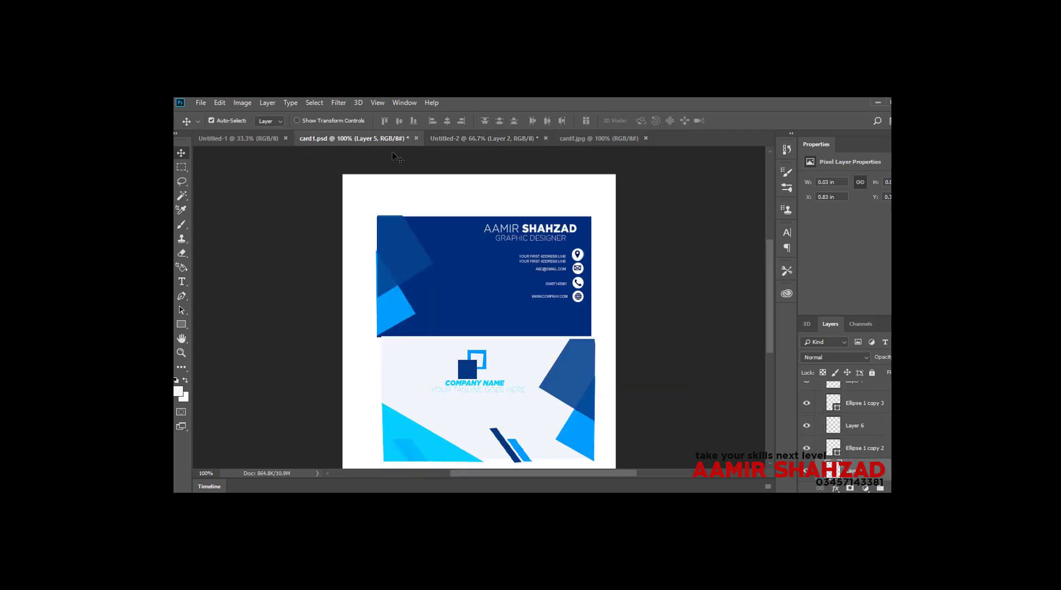
click(544, 271)
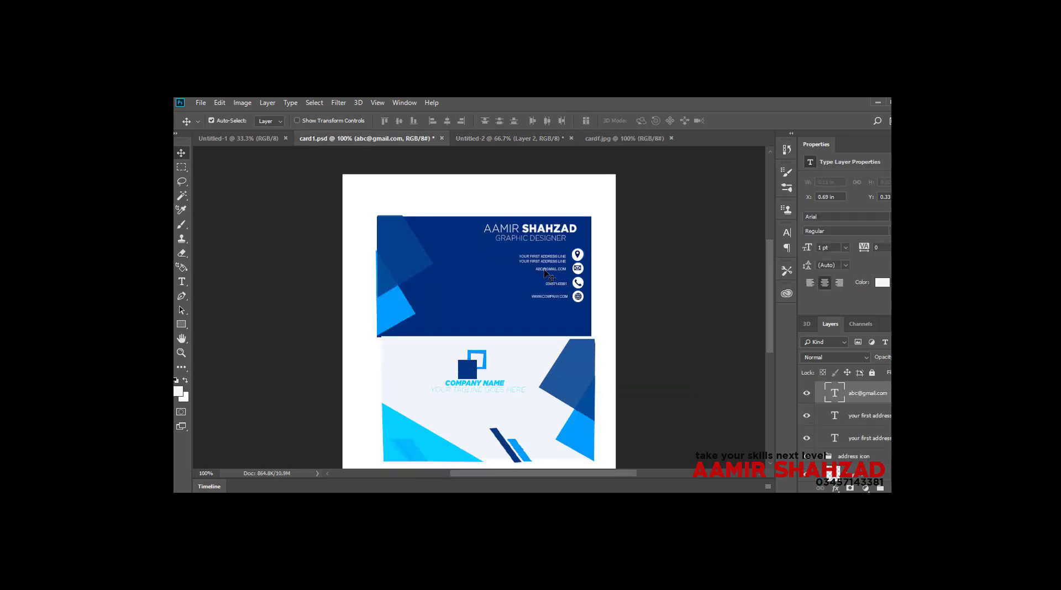
mouse_move(544, 272)
mouse_down()
mouse_move(553, 138)
mouse_move(558, 271)
mouse_move(569, 258)
mouse_up()
click(789, 232)
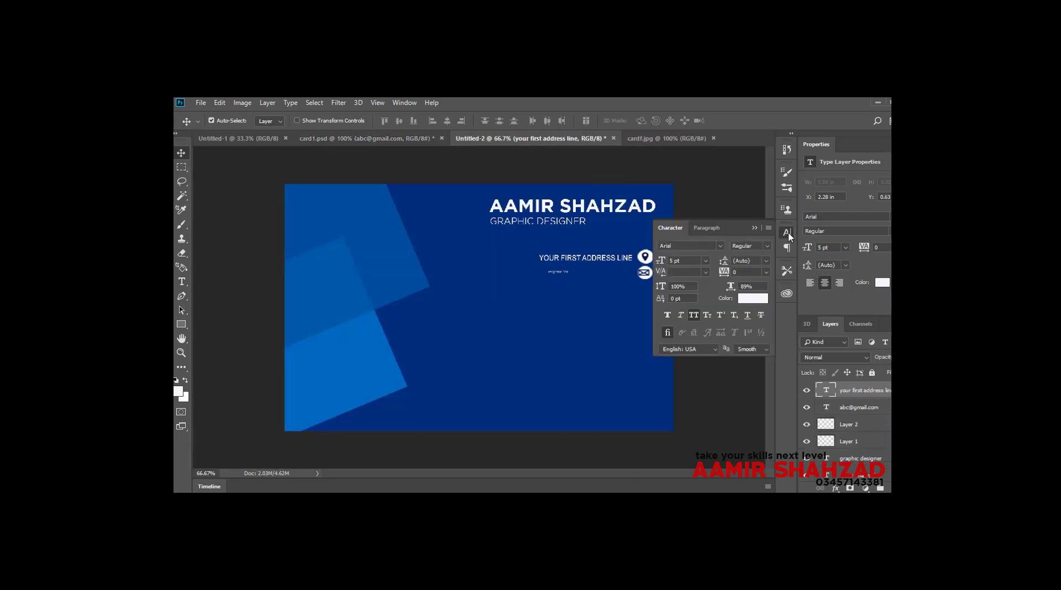
click(565, 275)
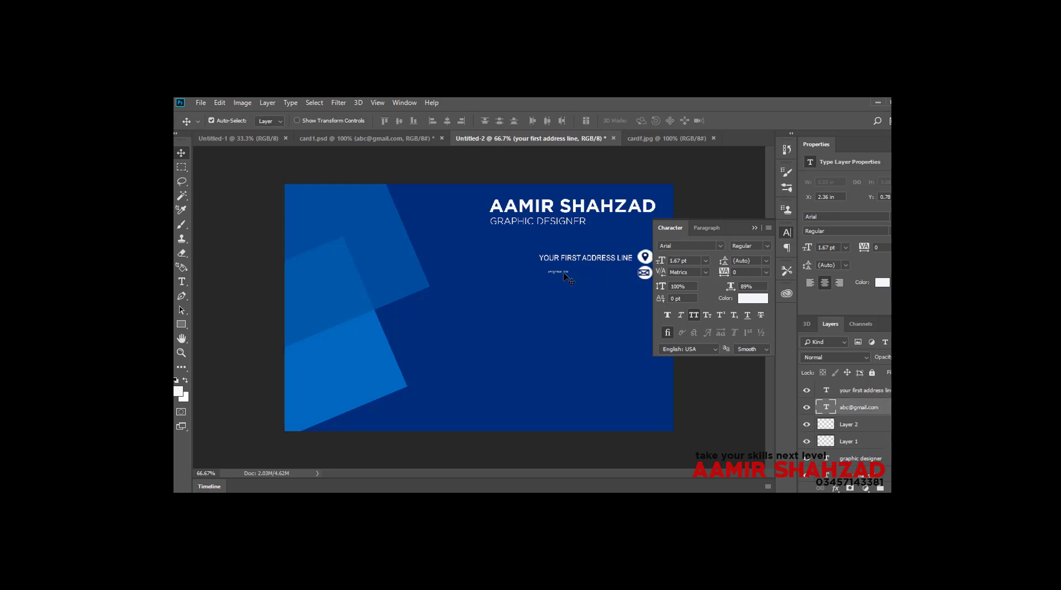
click(694, 261)
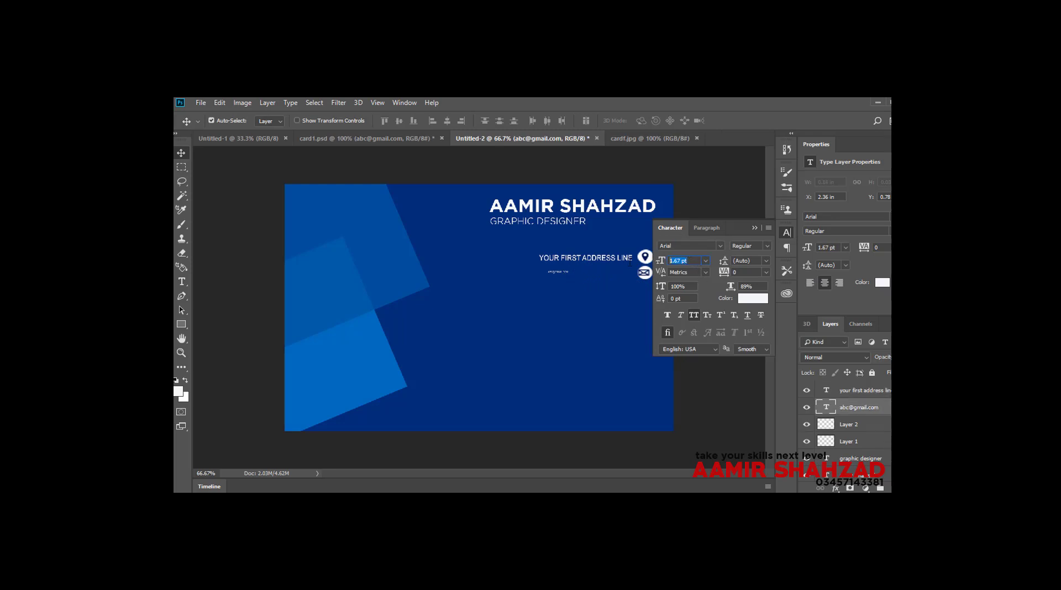
text(5)
key(Return)
drag(584, 273, 623, 274)
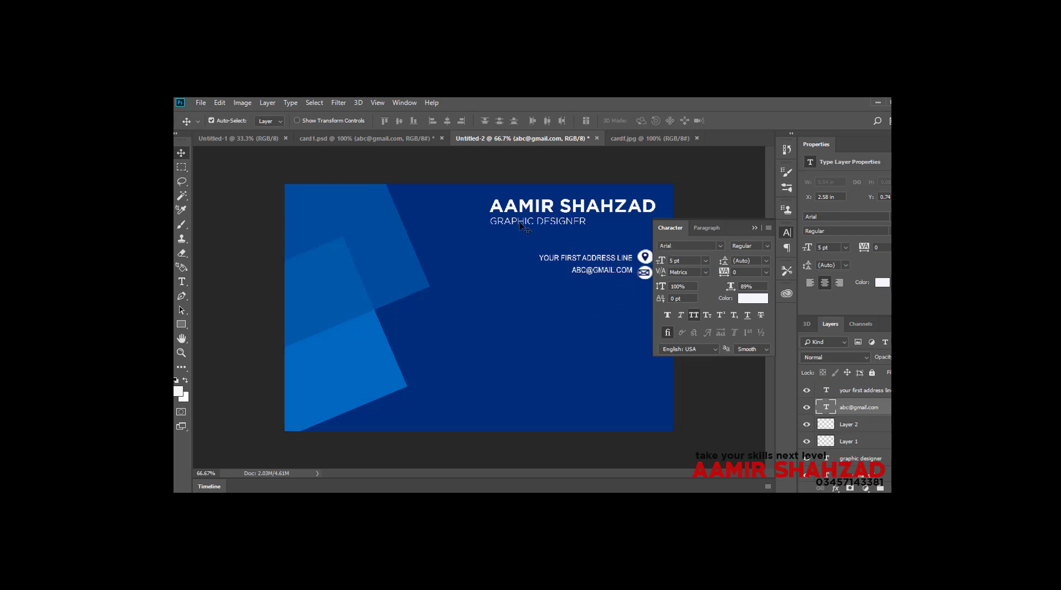
click(407, 138)
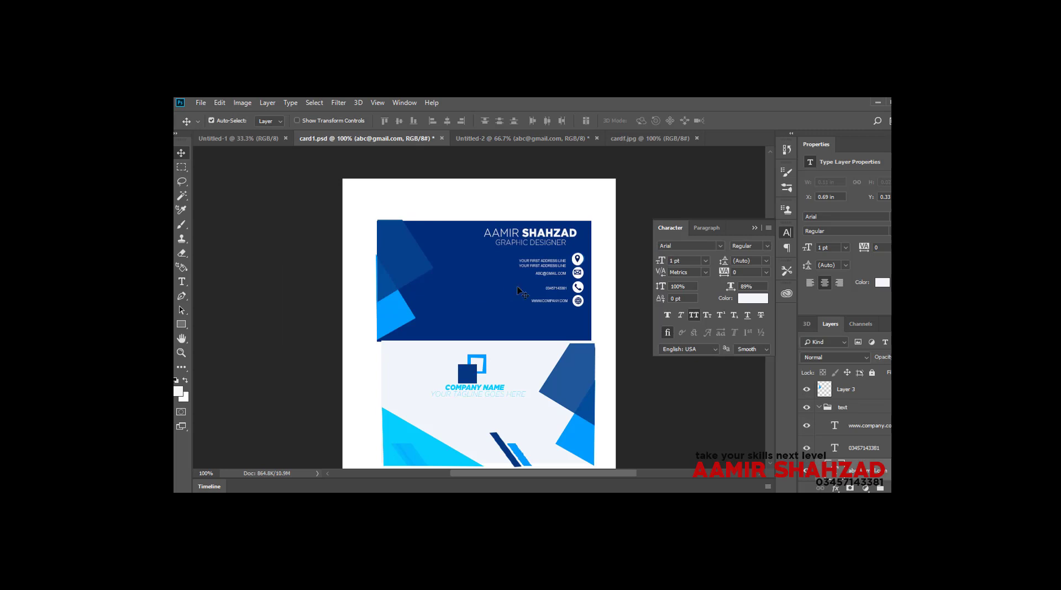
mouse_move(578, 287)
mouse_down()
mouse_move(579, 187)
mouse_move(566, 157)
mouse_move(596, 283)
mouse_up()
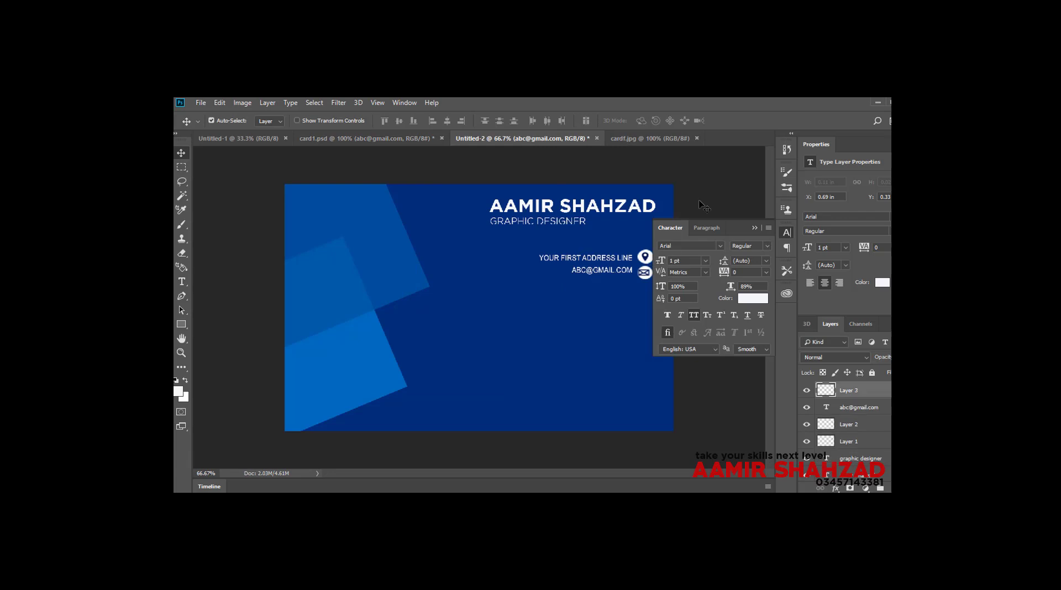
Scale up the phone icon with Ctrl+T and leave it under the envelope icon.
click(787, 233)
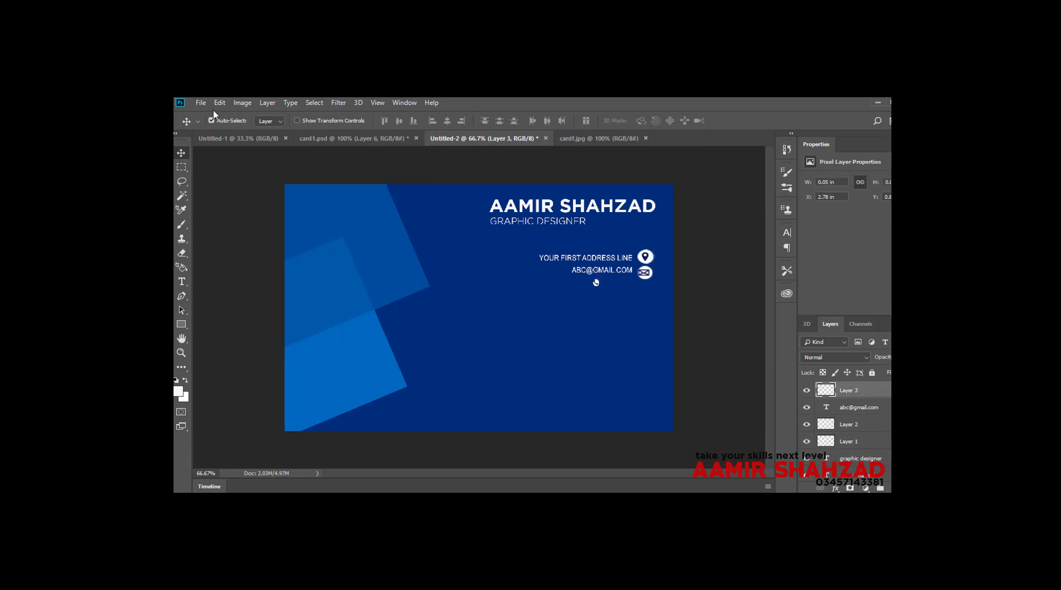
key(ctrl+t)
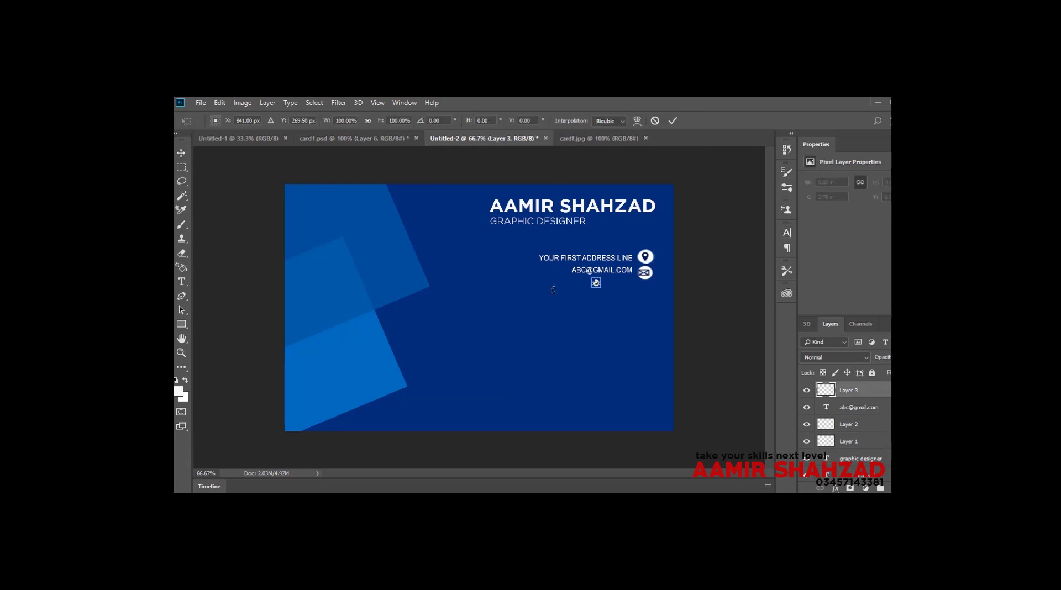
mouse_move(600, 287)
mouse_down()
mouse_move(647, 295)
mouse_move(650, 277)
mouse_move(653, 291)
mouse_up()
key(Return)
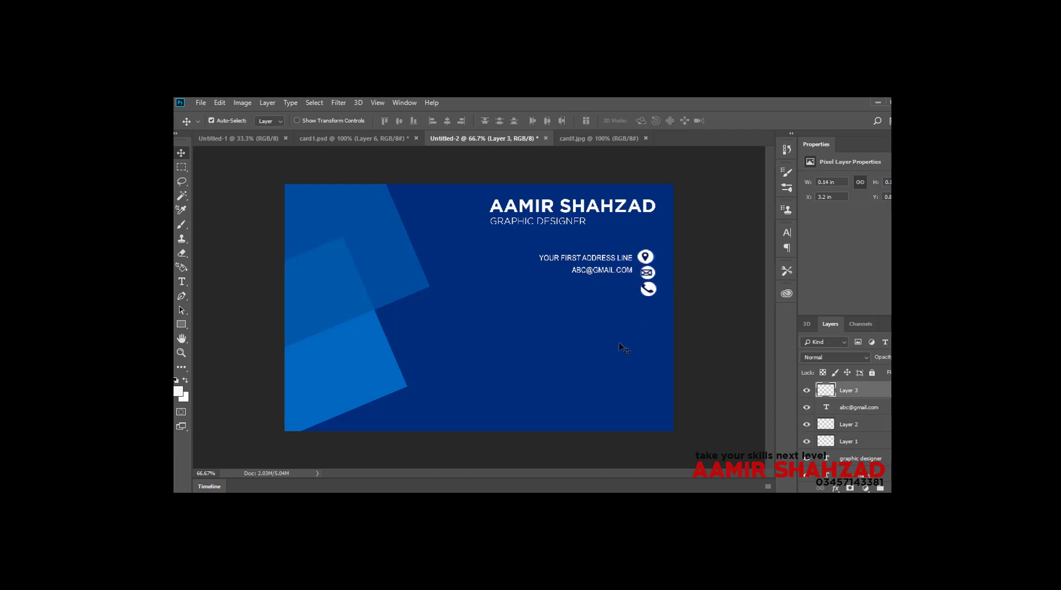
click(387, 142)
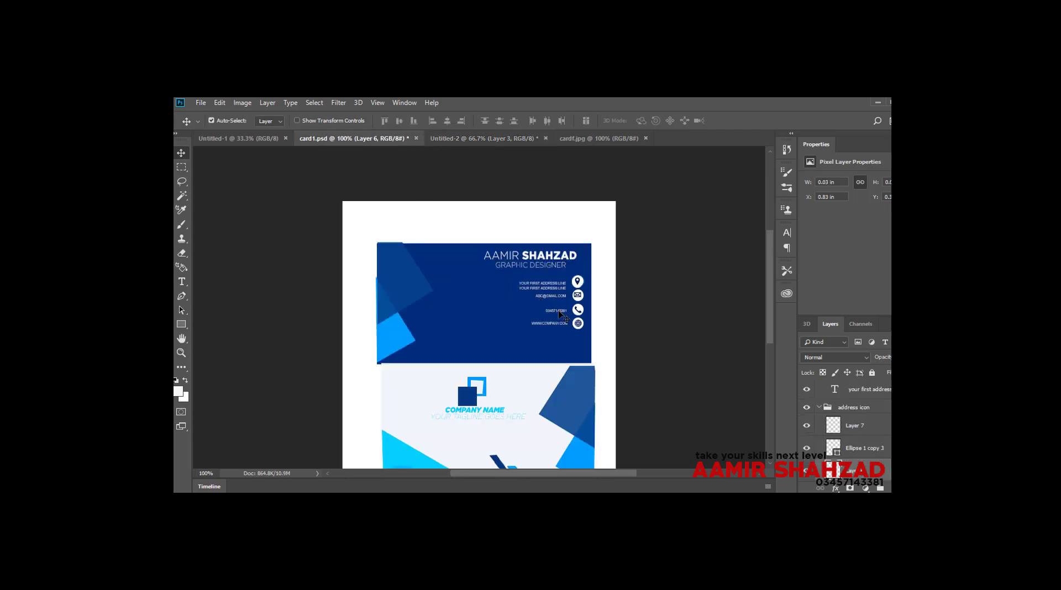
Bring the phone-number text into Untitled-2 at 5 pt, beside the phone icon.
mouse_move(561, 311)
mouse_down()
mouse_move(578, 169)
mouse_move(594, 142)
mouse_up()
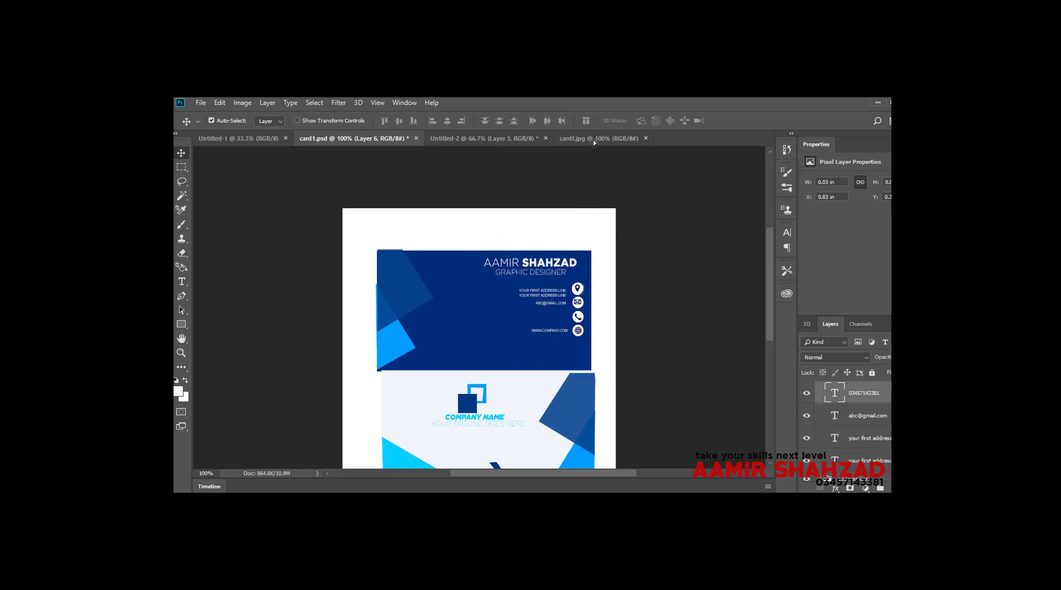
drag(513, 139, 592, 341)
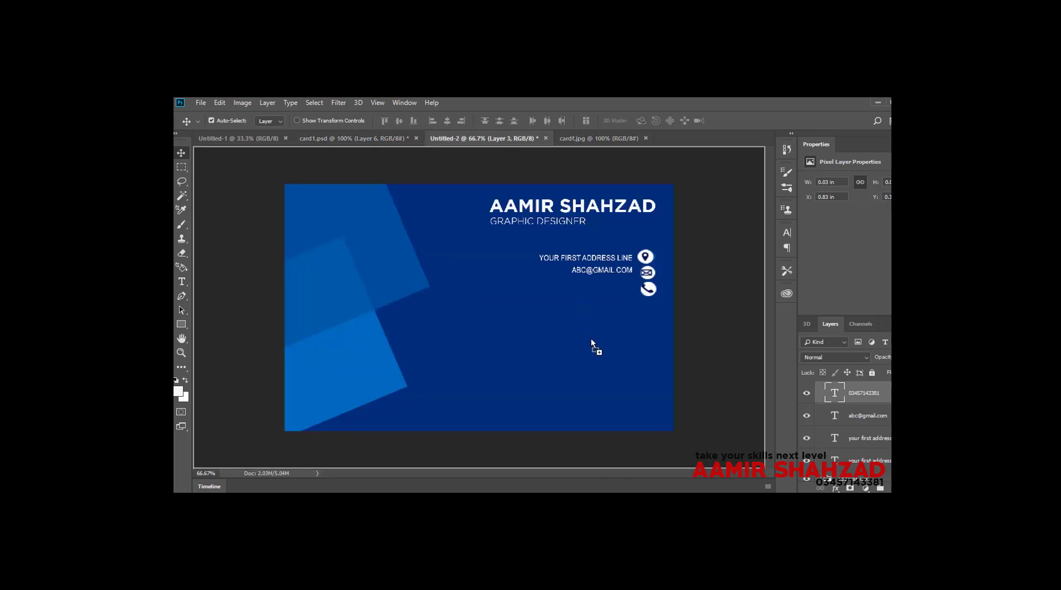
drag(601, 283, 602, 283)
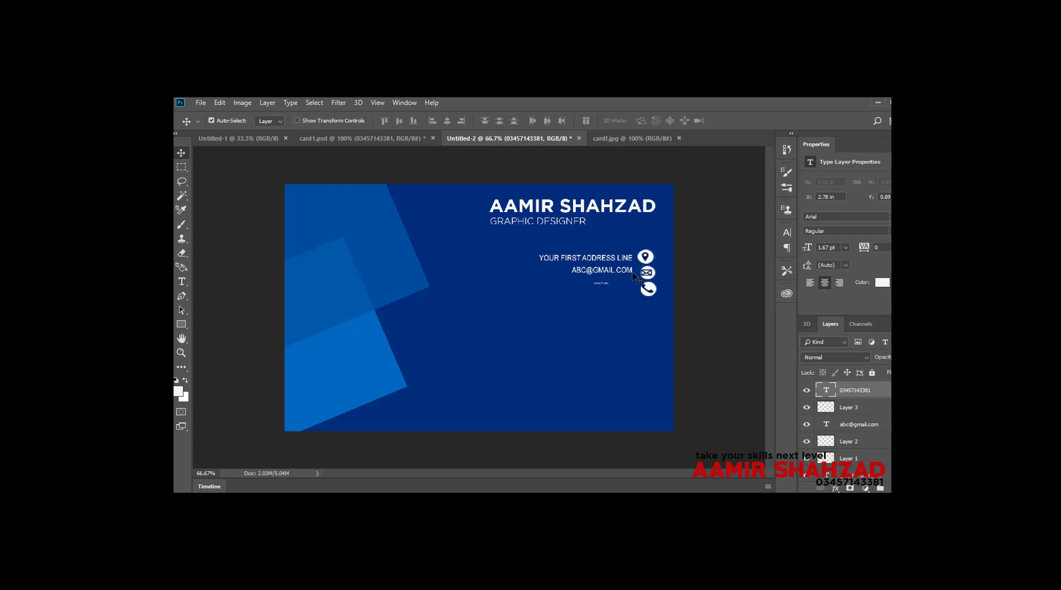
click(787, 233)
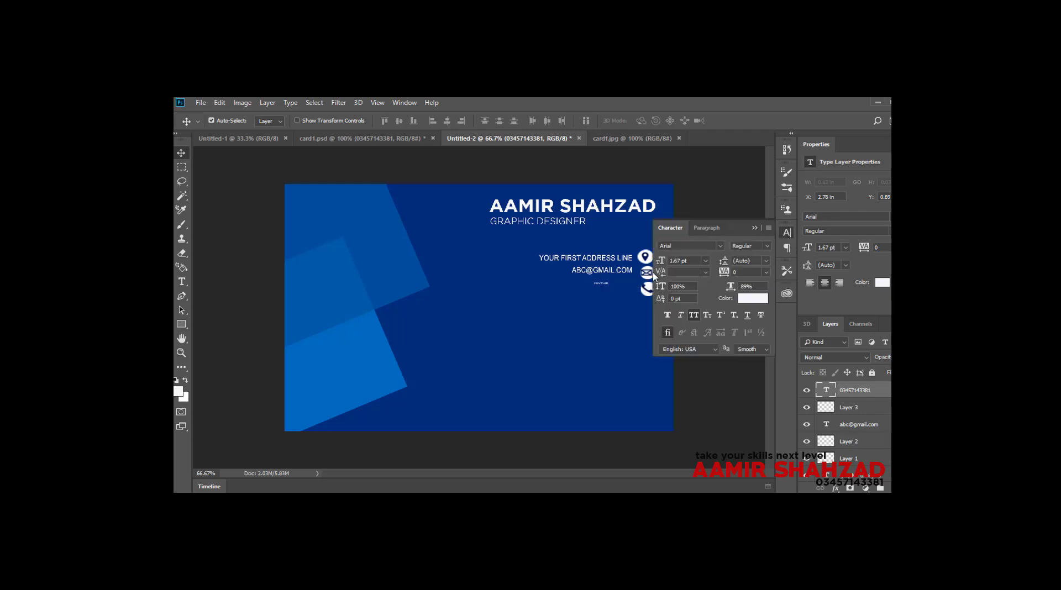
click(689, 263)
key(Return)
drag(596, 284, 605, 294)
Look over the globe icon in card1.psd and the cardf.jpg mockup, then return to Untitled-2.
click(358, 139)
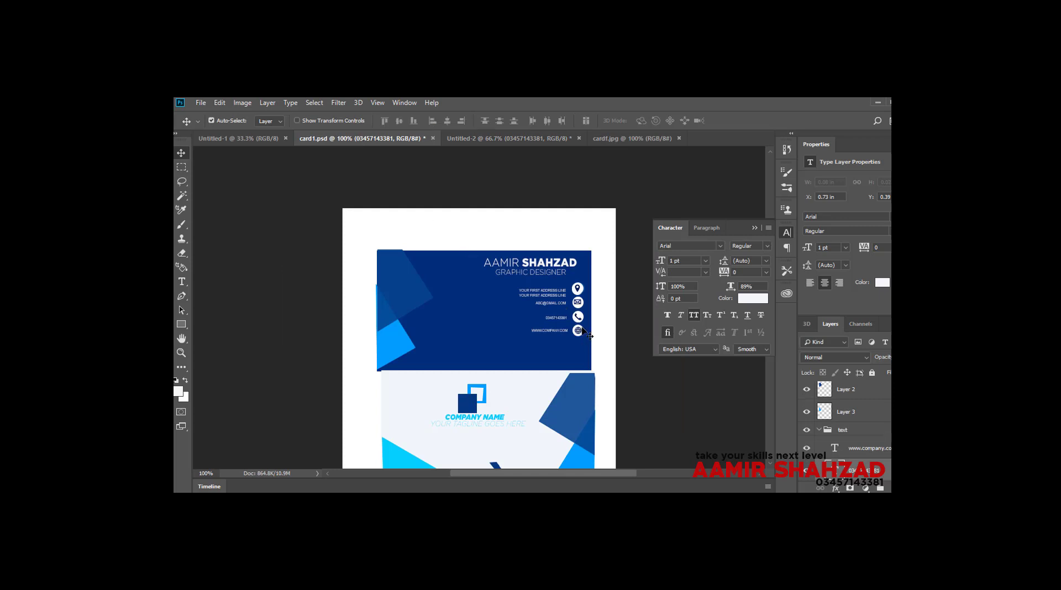
drag(580, 333, 579, 326)
click(628, 139)
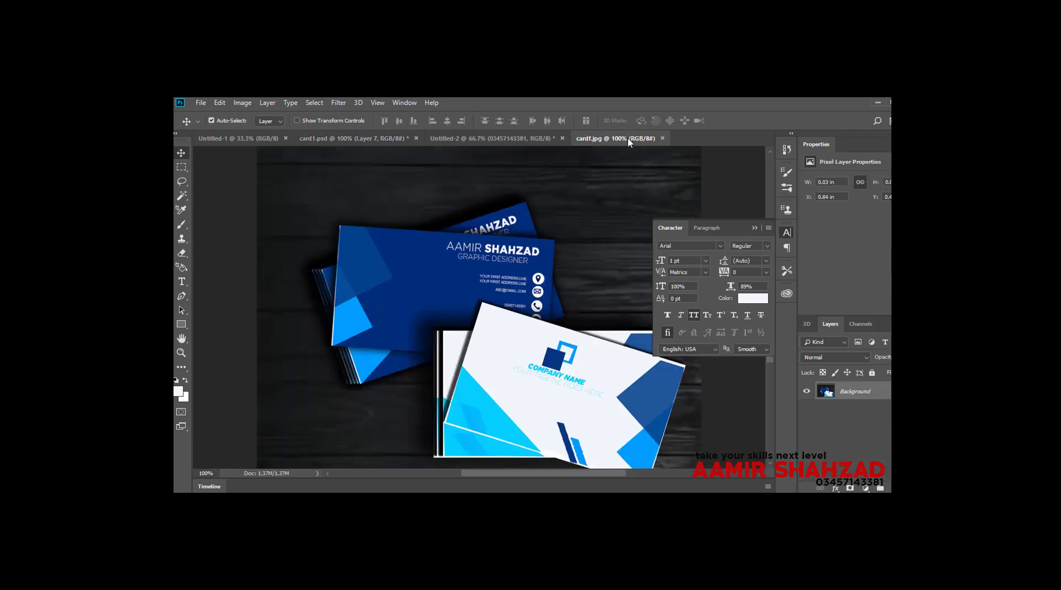
click(487, 140)
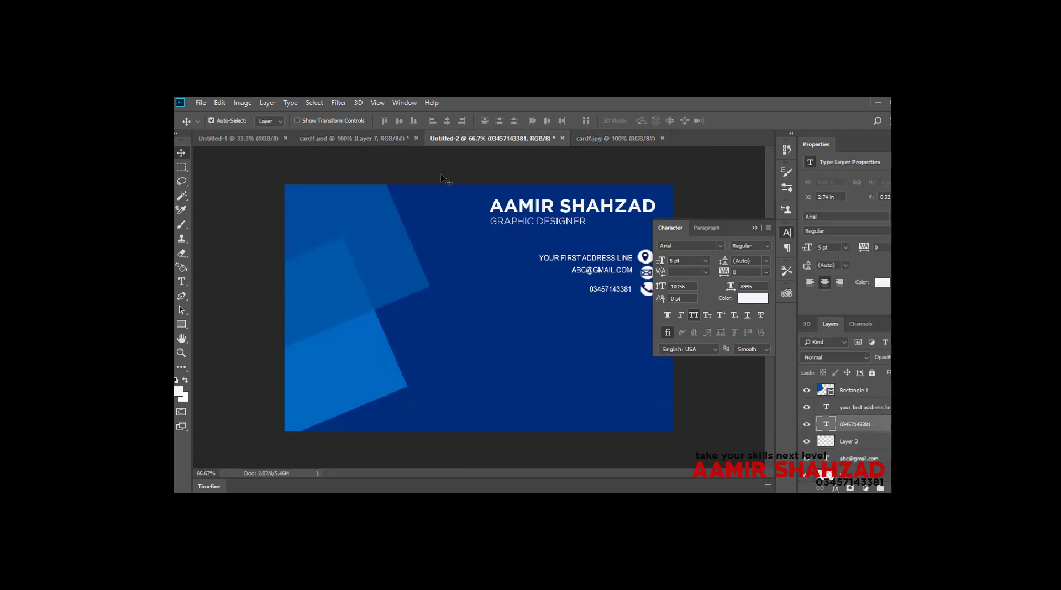
Draw a small white circle with the Ellipse Tool below the phone icon, aligned with the icons.
click(788, 235)
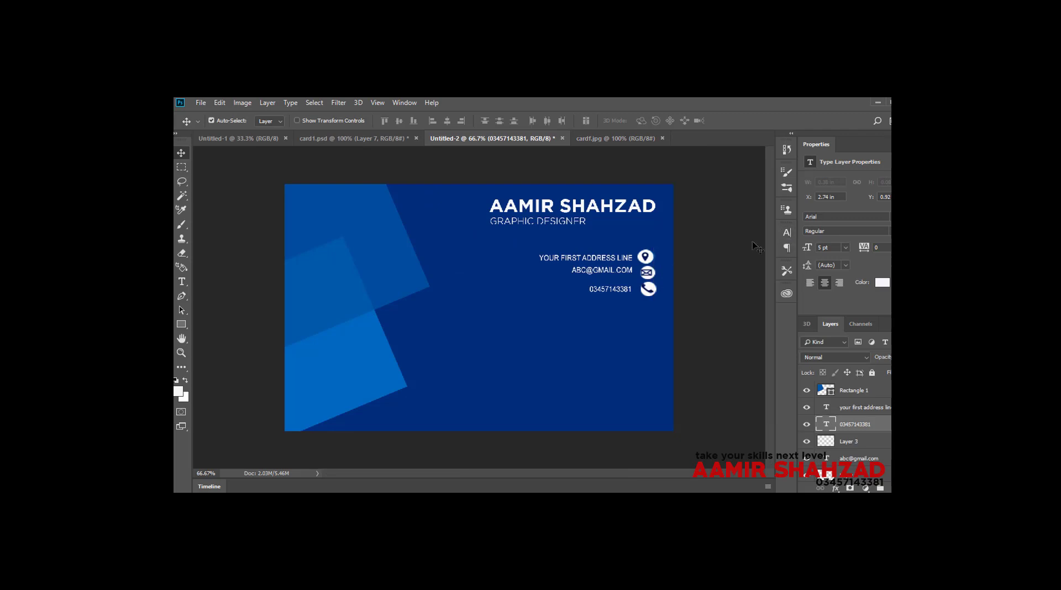
click(187, 329)
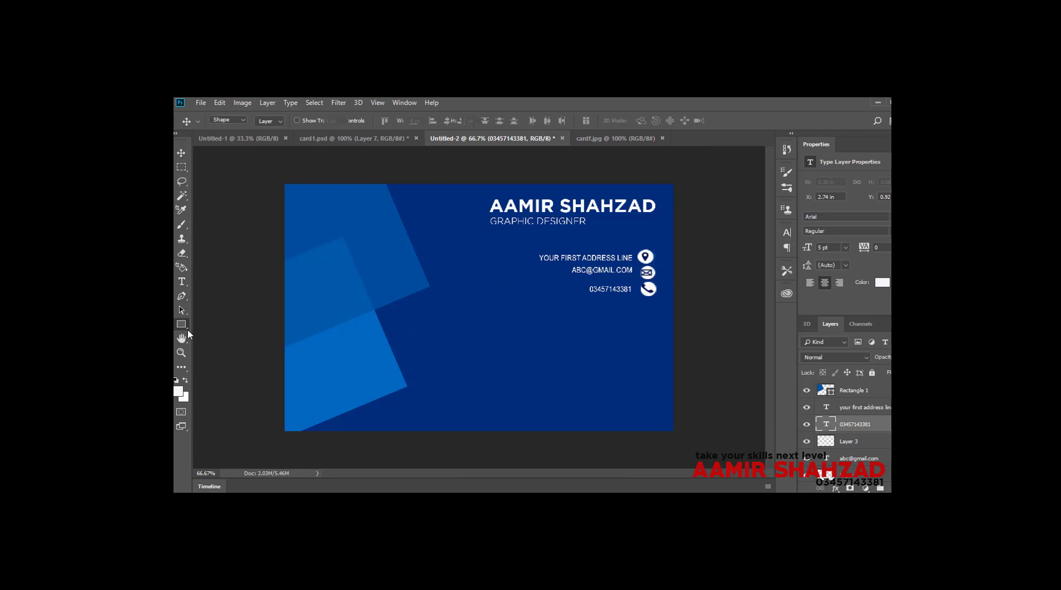
click(216, 346)
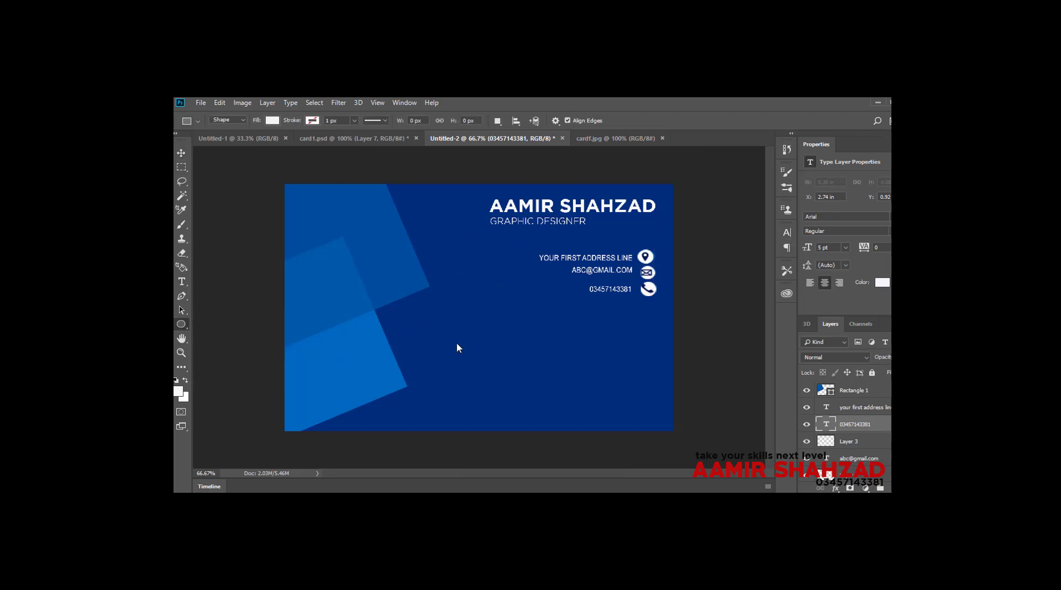
drag(643, 302, 662, 322)
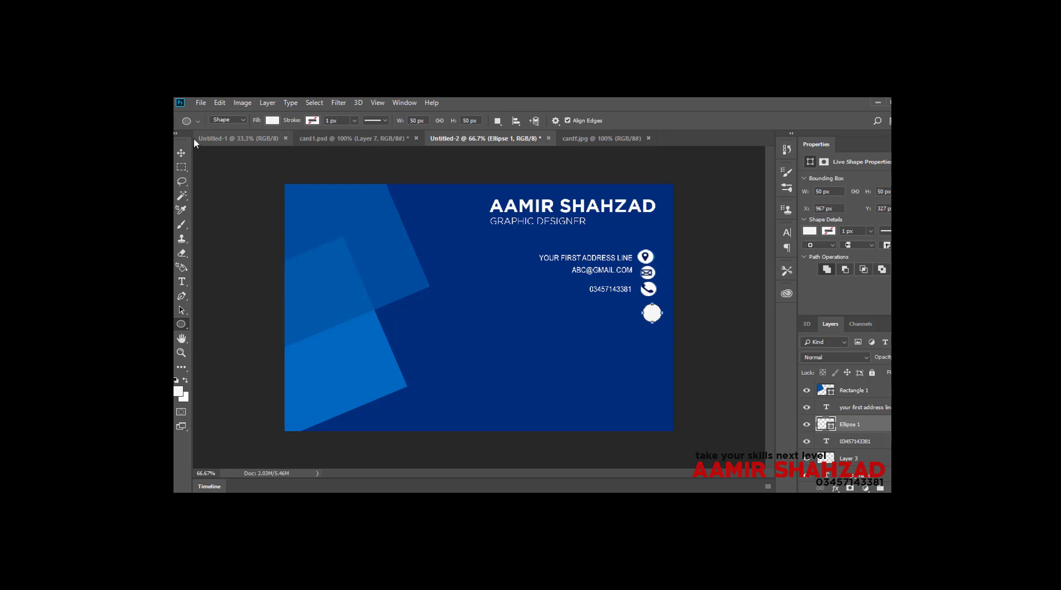
click(182, 153)
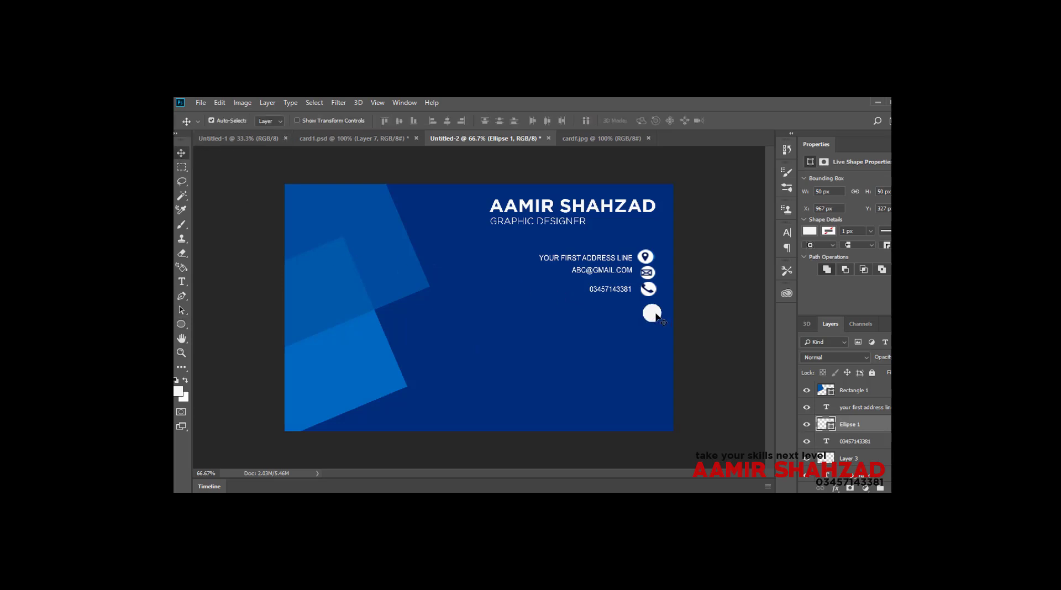
drag(653, 314, 651, 314)
Drop the globe icon from card1.psd onto the circle and enlarge it with Free Transform.
click(369, 136)
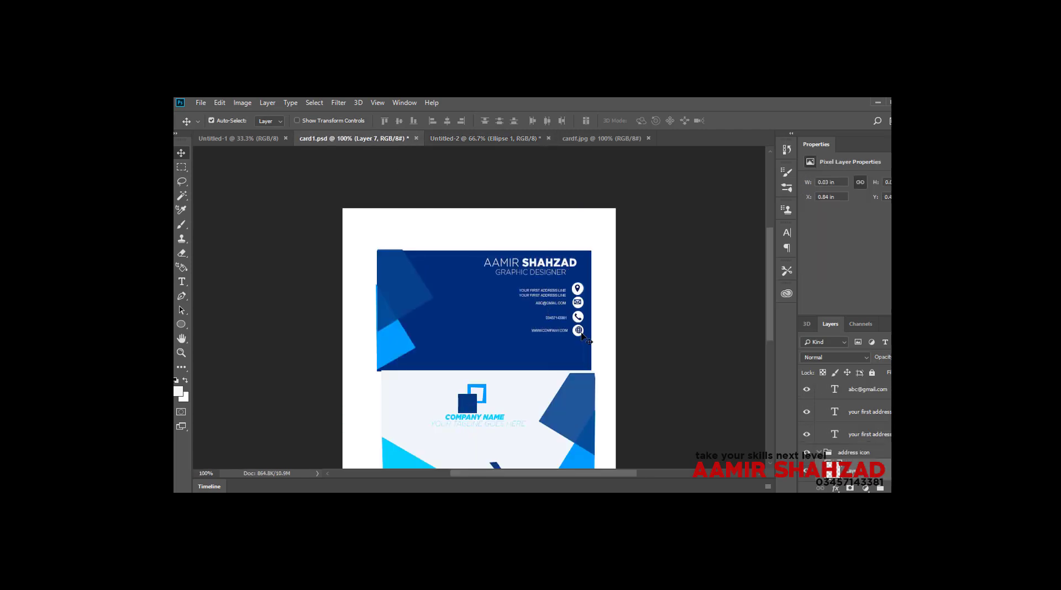
drag(584, 334, 526, 145)
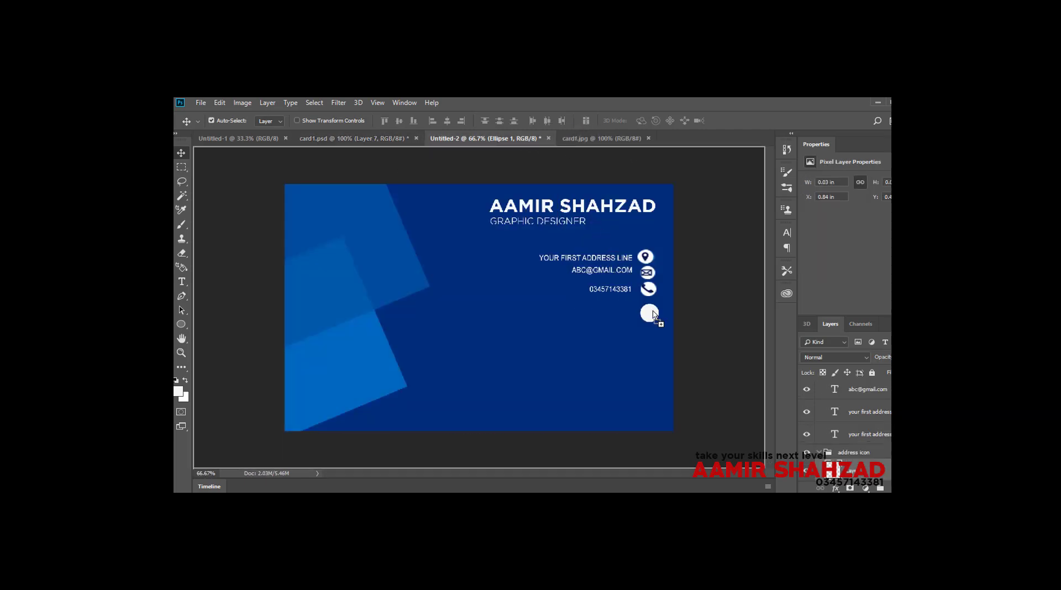
drag(526, 145, 651, 313)
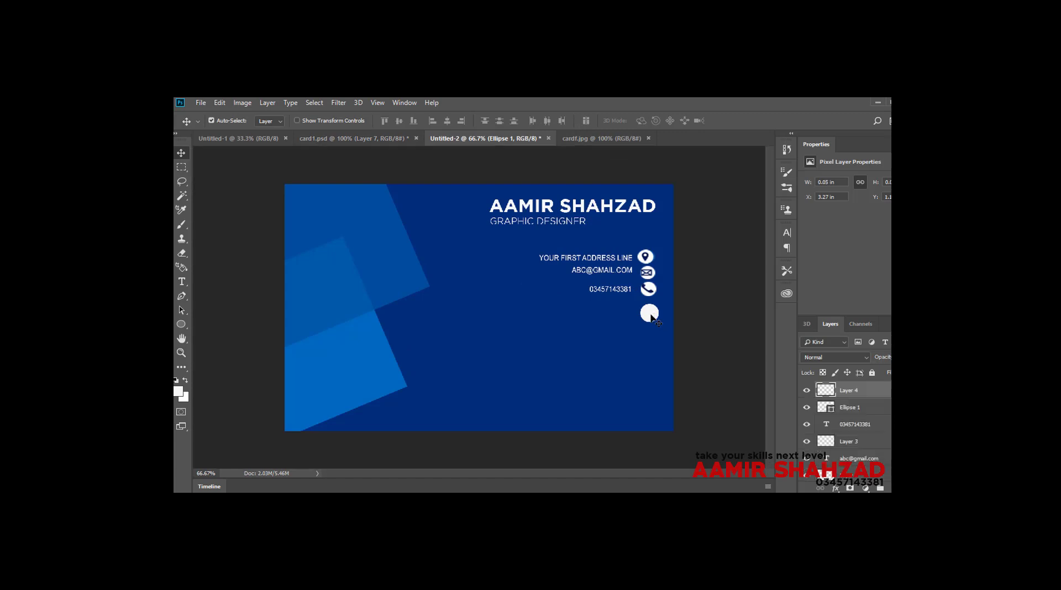
click(221, 102)
click(282, 330)
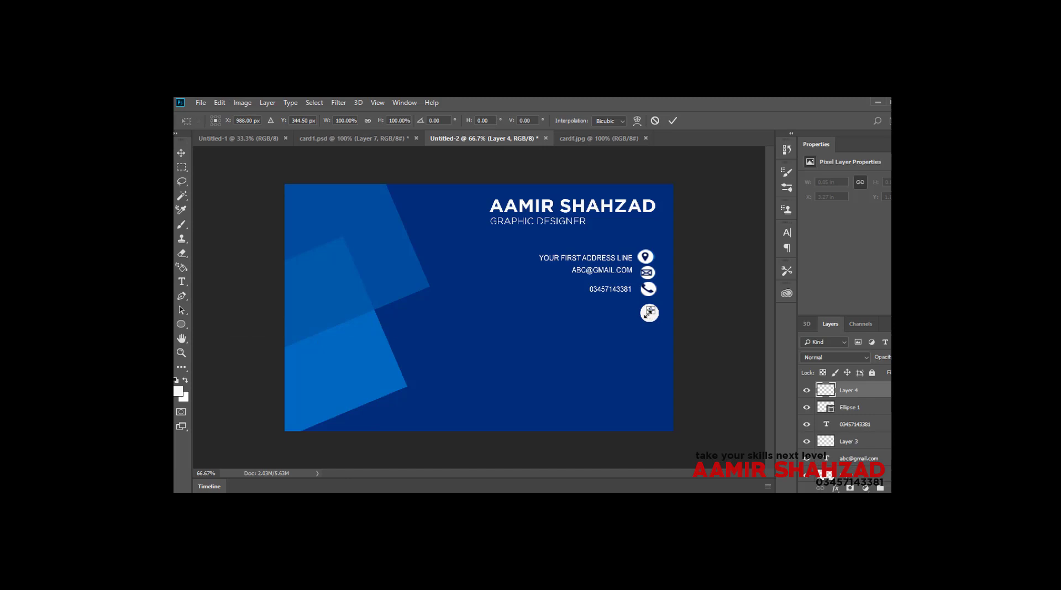
drag(648, 314, 653, 319)
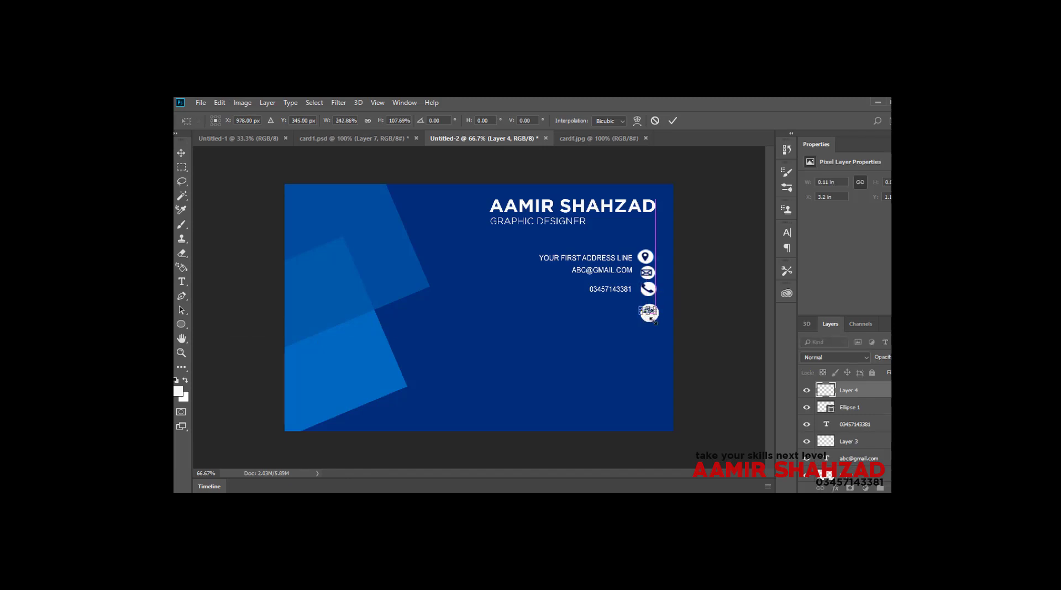
drag(652, 320, 653, 315)
key(Return)
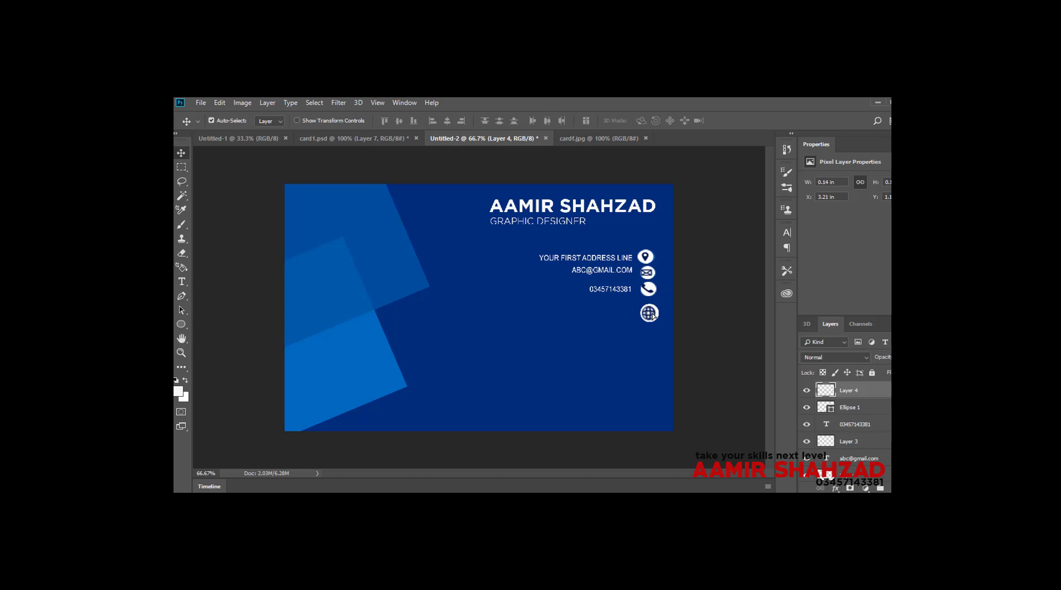
click(373, 139)
drag(548, 346, 566, 160)
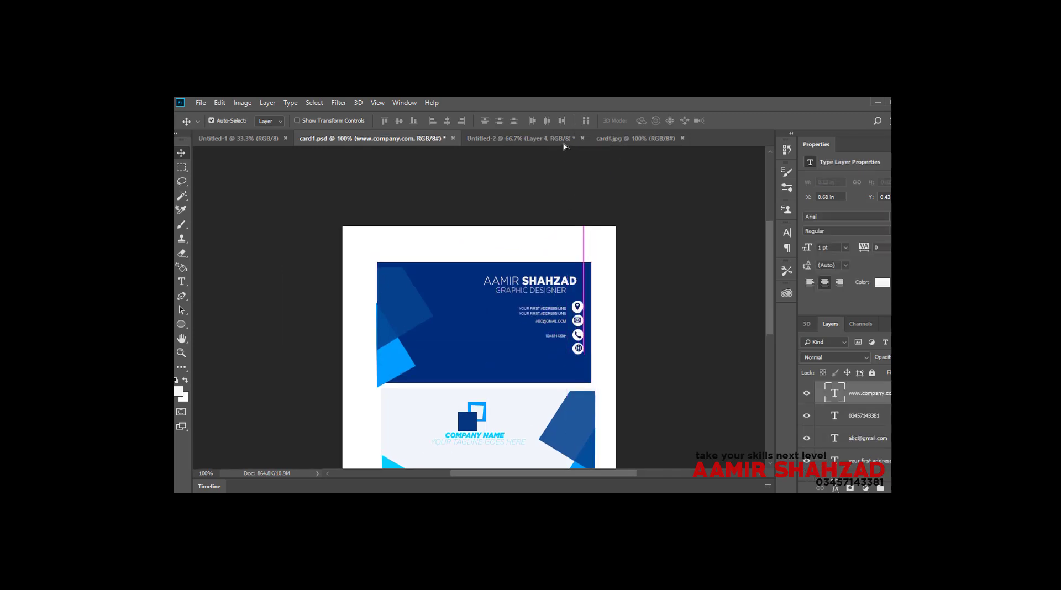
drag(567, 160, 572, 303)
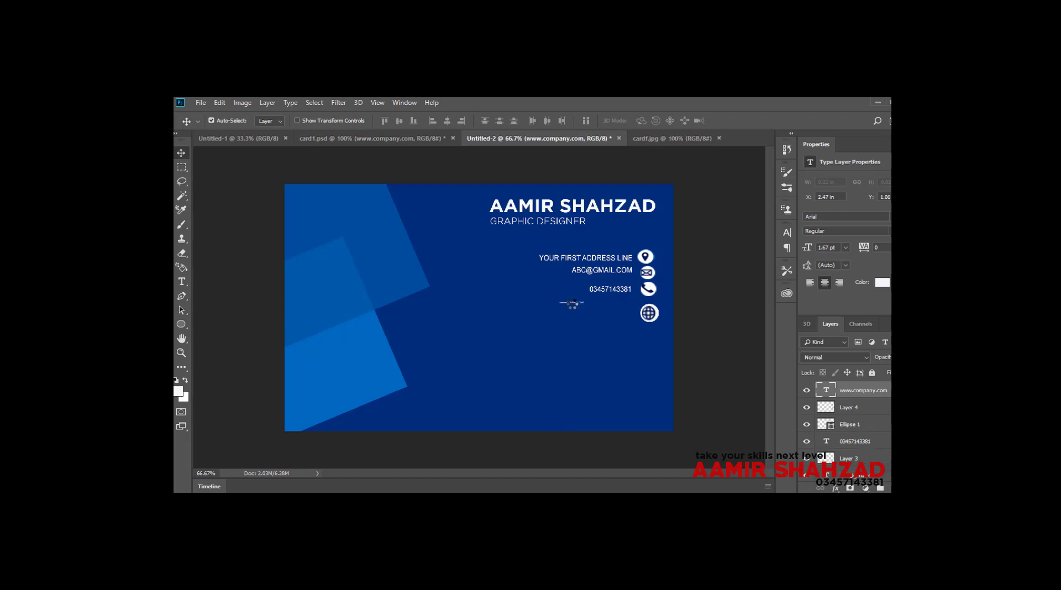
click(786, 232)
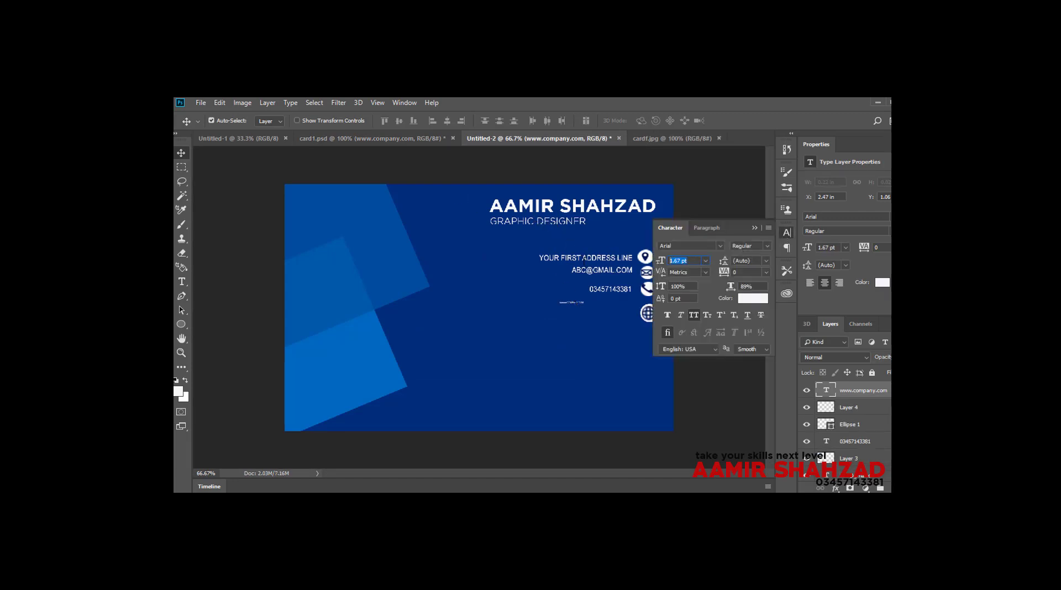
key(Return)
drag(583, 303, 610, 332)
click(787, 234)
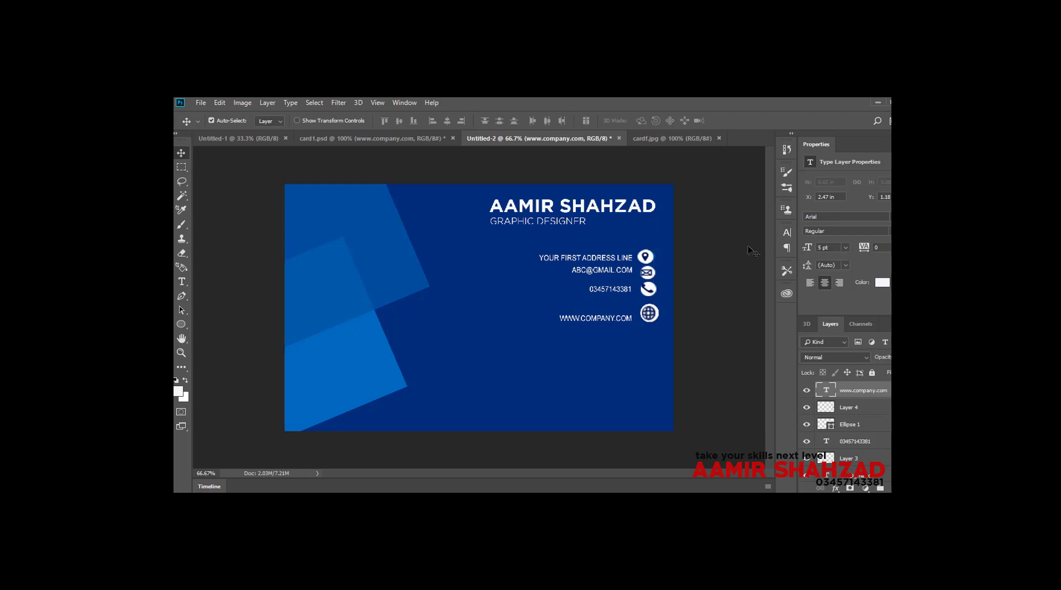
drag(386, 374, 381, 381)
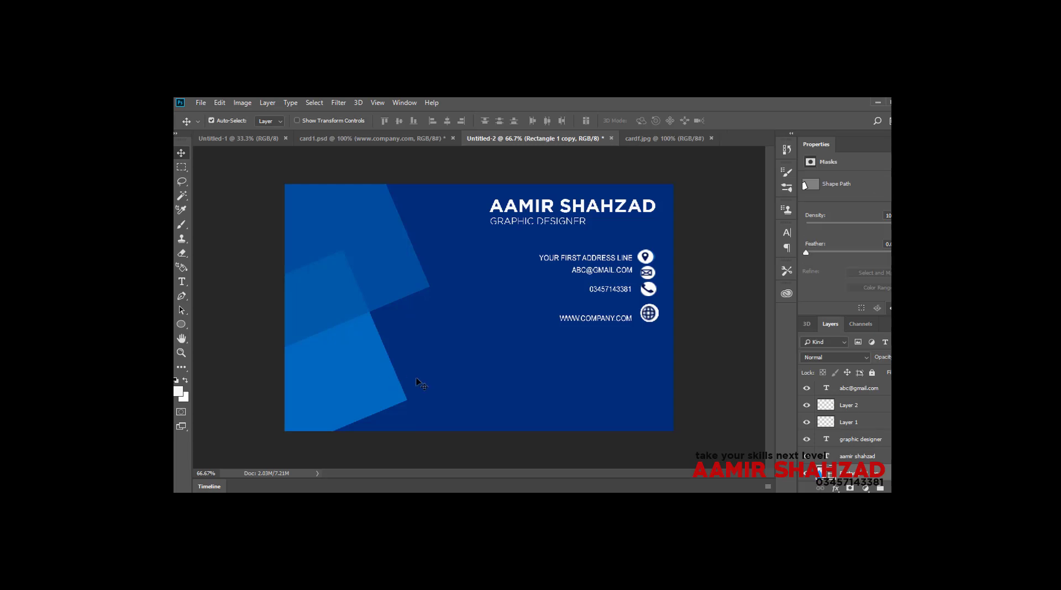
click(429, 139)
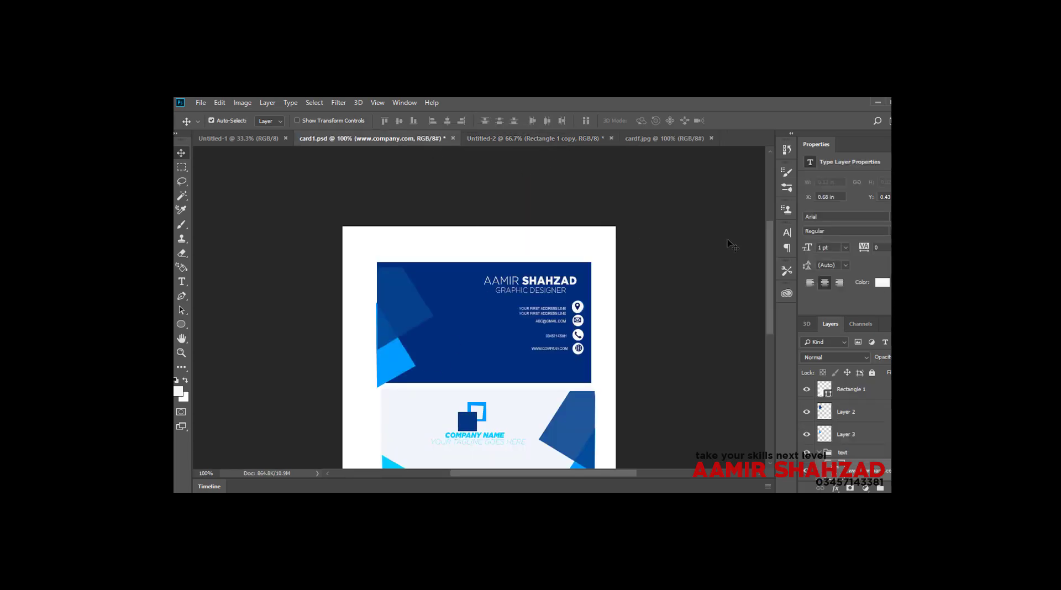
drag(768, 253, 768, 277)
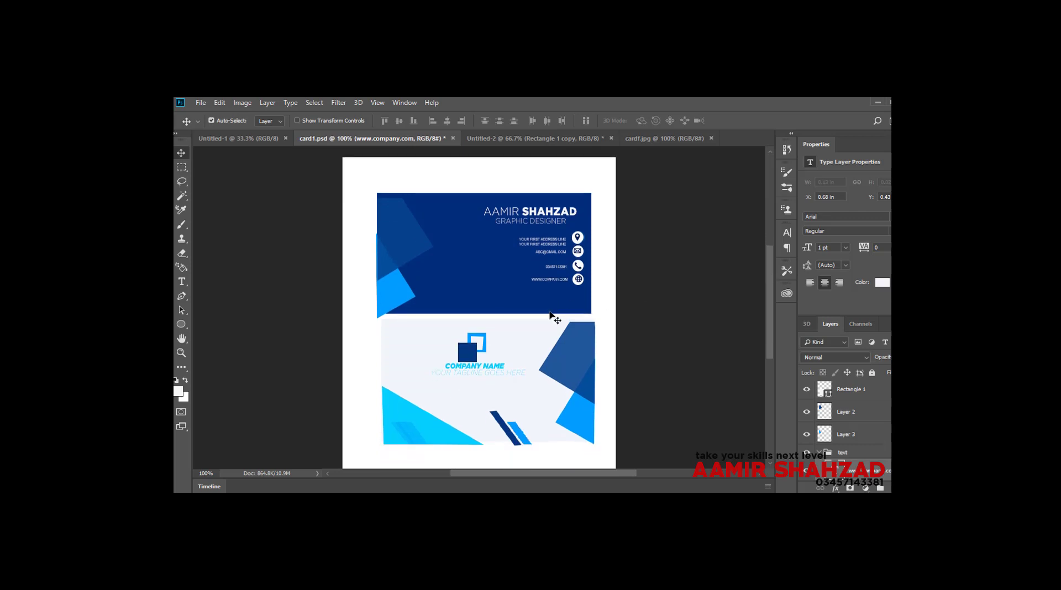
click(545, 139)
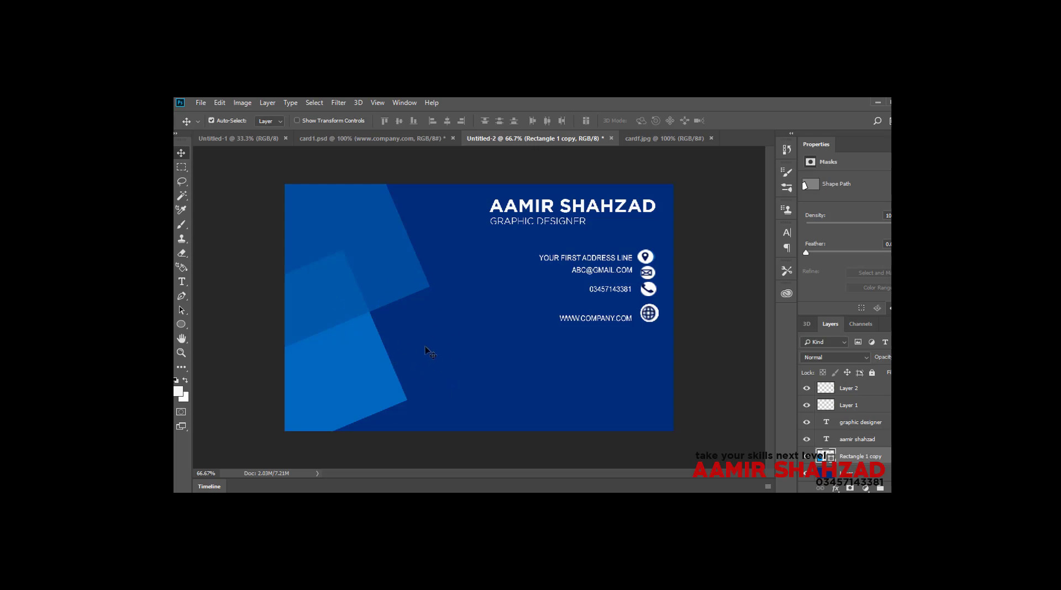
click(430, 140)
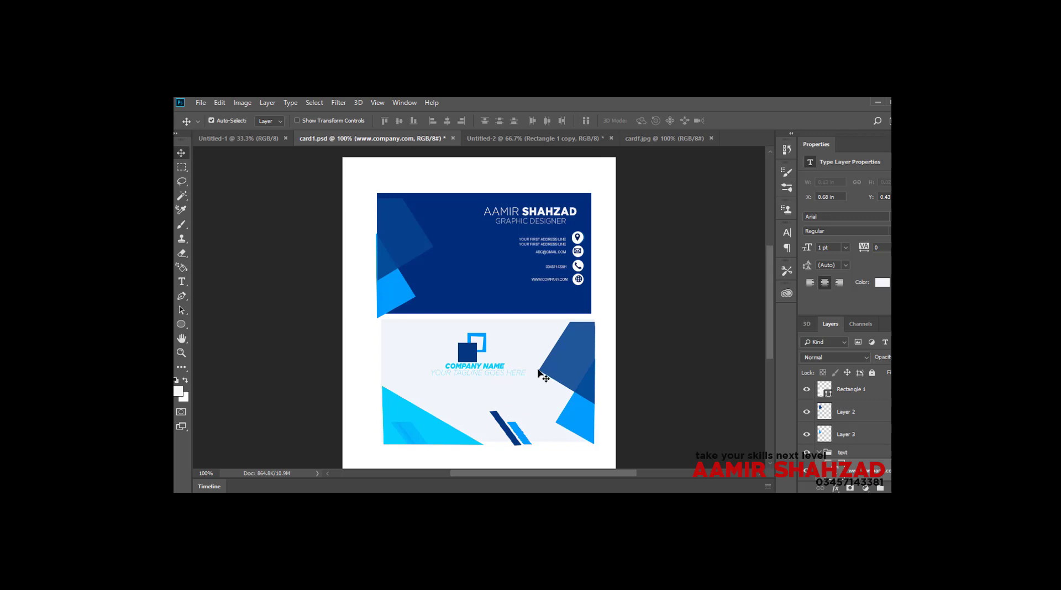
click(550, 139)
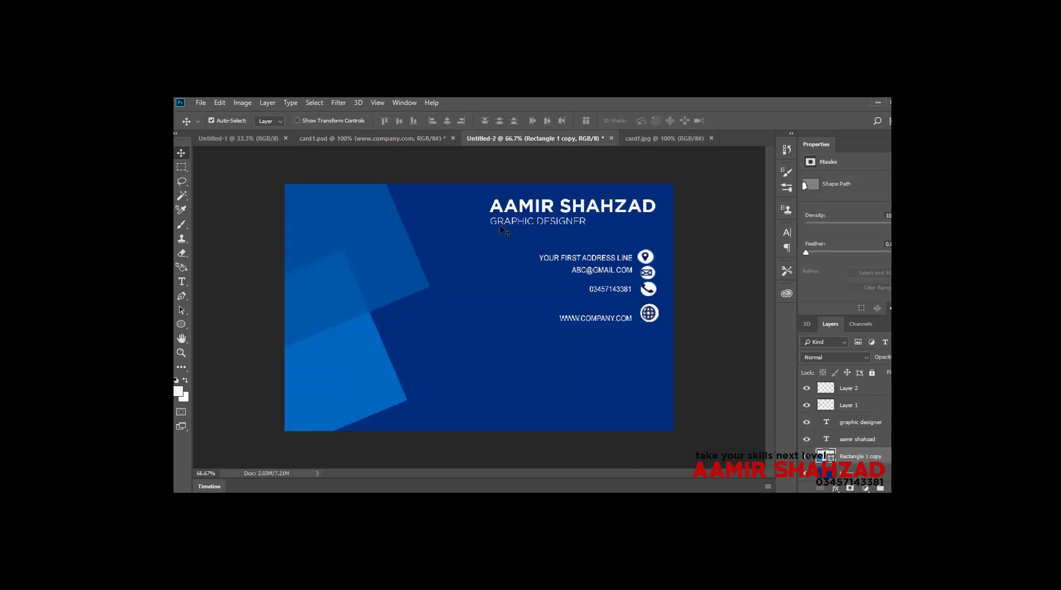
Create a new blank 3.5 by 2.25 in card document.
click(200, 104)
click(200, 103)
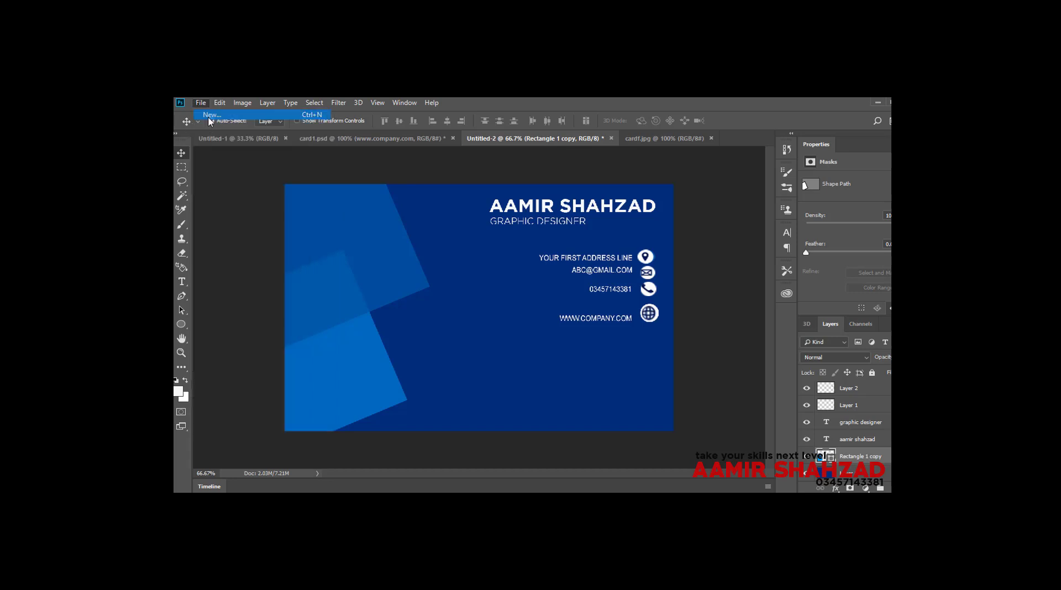
key(ctrl+n)
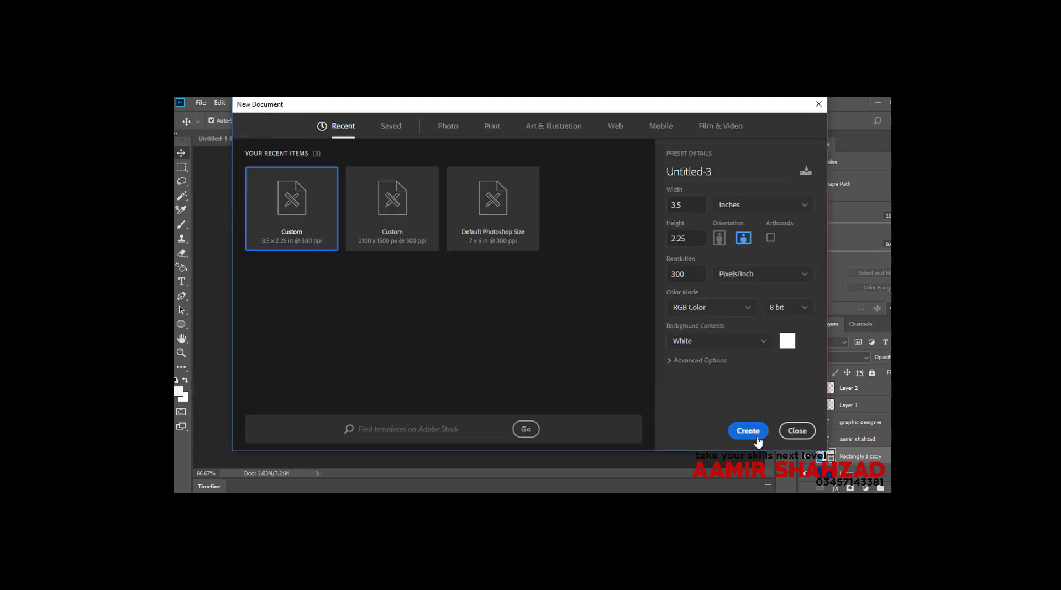
click(748, 431)
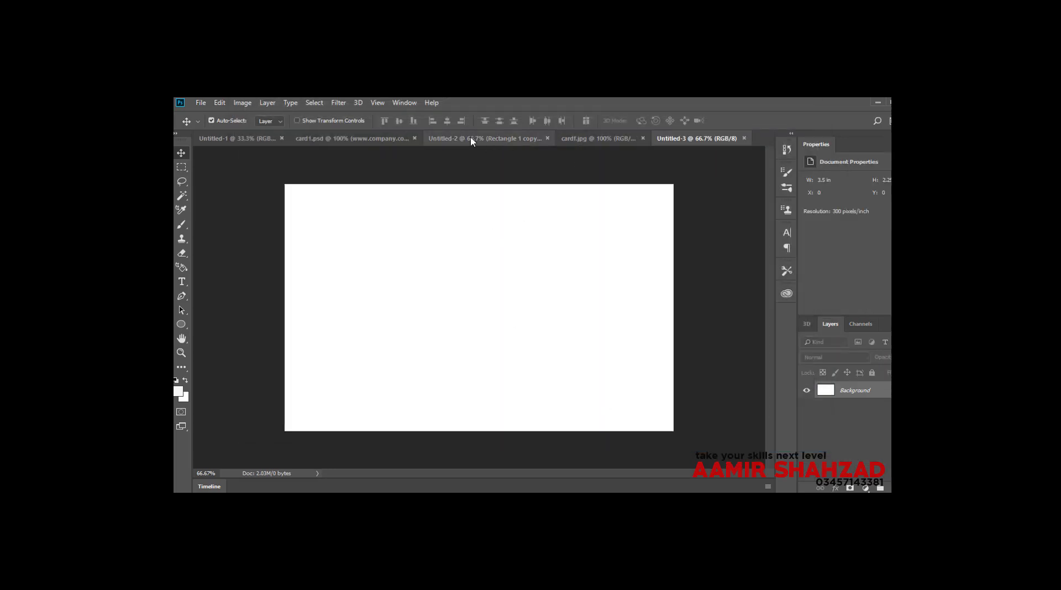
Drag the light-blue rectangle from Untitled-2 into Untitled-3, overlapping the dark-blue corner shape.
click(471, 142)
mouse_move(406, 262)
mouse_down()
mouse_move(663, 147)
mouse_move(630, 341)
mouse_move(666, 379)
mouse_up()
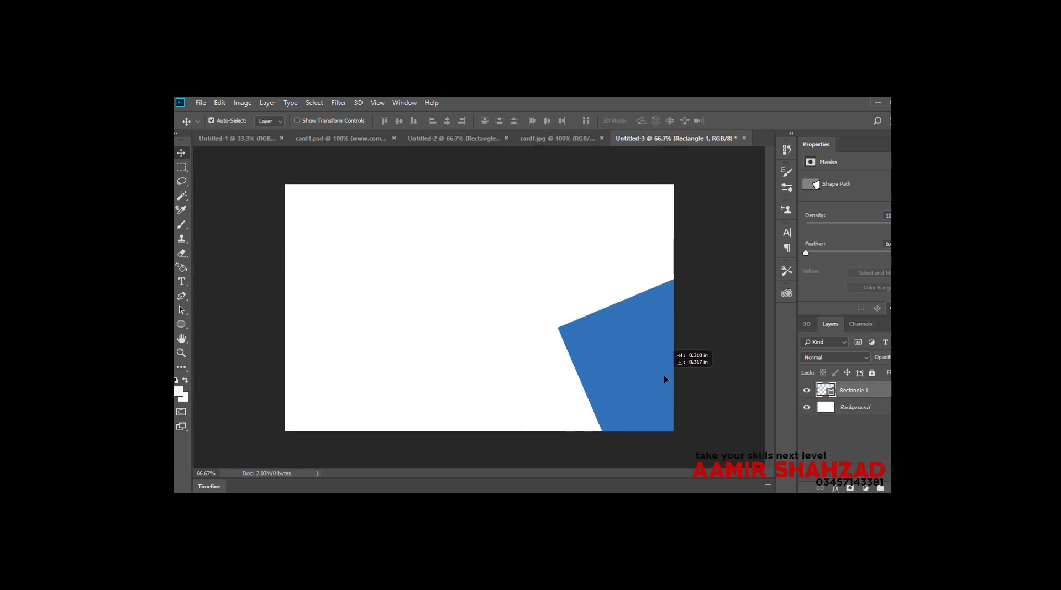
click(436, 146)
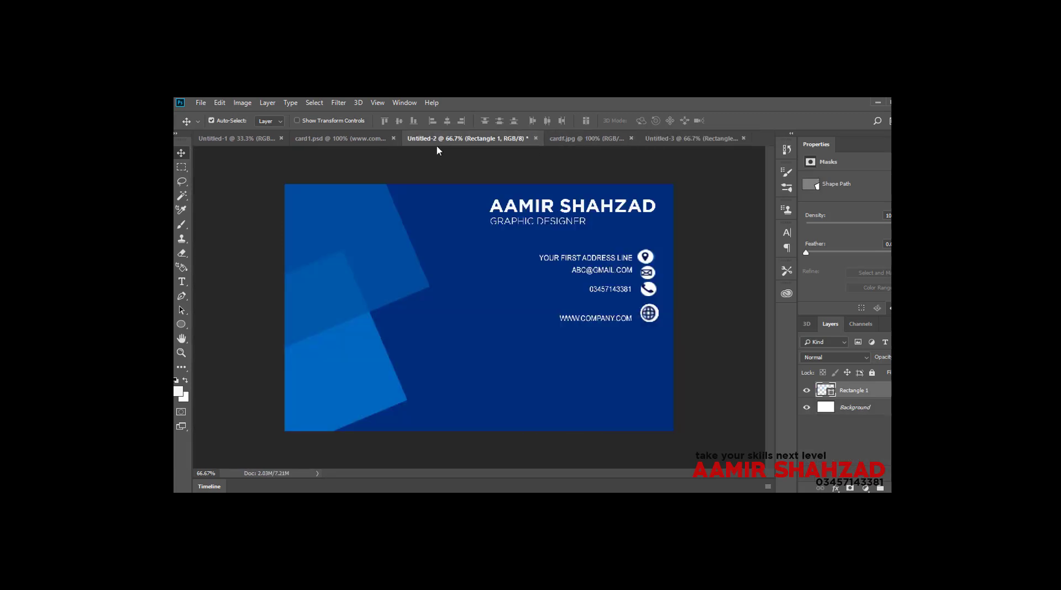
click(355, 139)
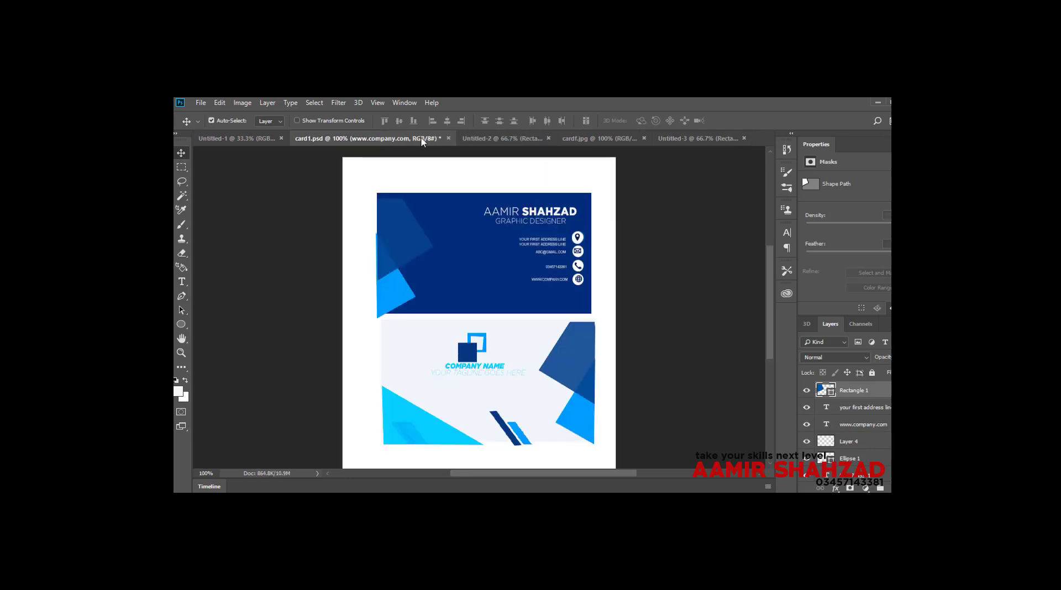
click(482, 140)
drag(369, 351, 697, 136)
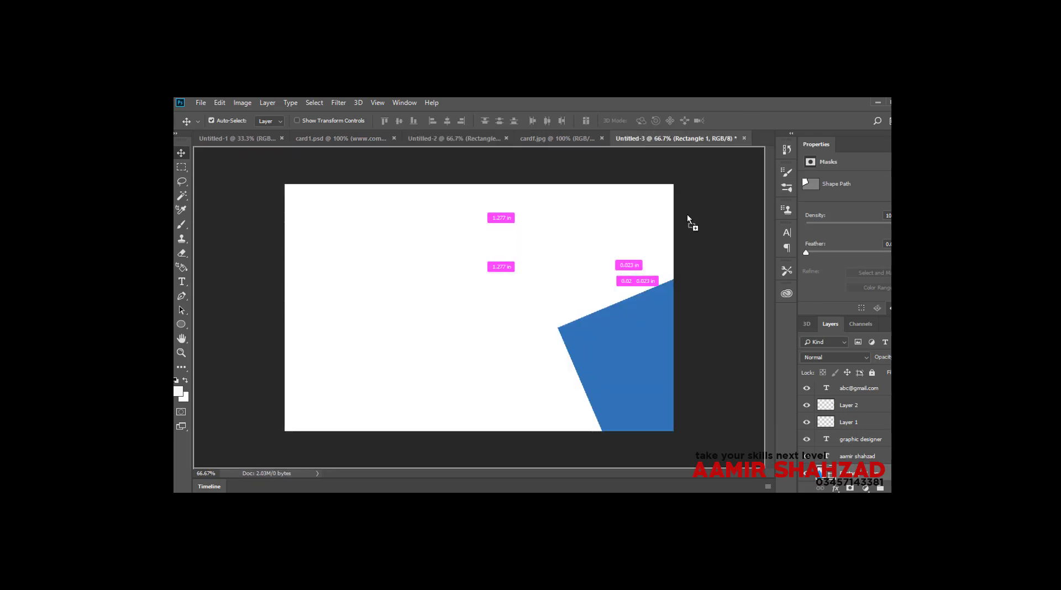
mouse_move(697, 135)
mouse_down()
mouse_move(635, 296)
mouse_move(617, 275)
mouse_move(605, 292)
mouse_up()
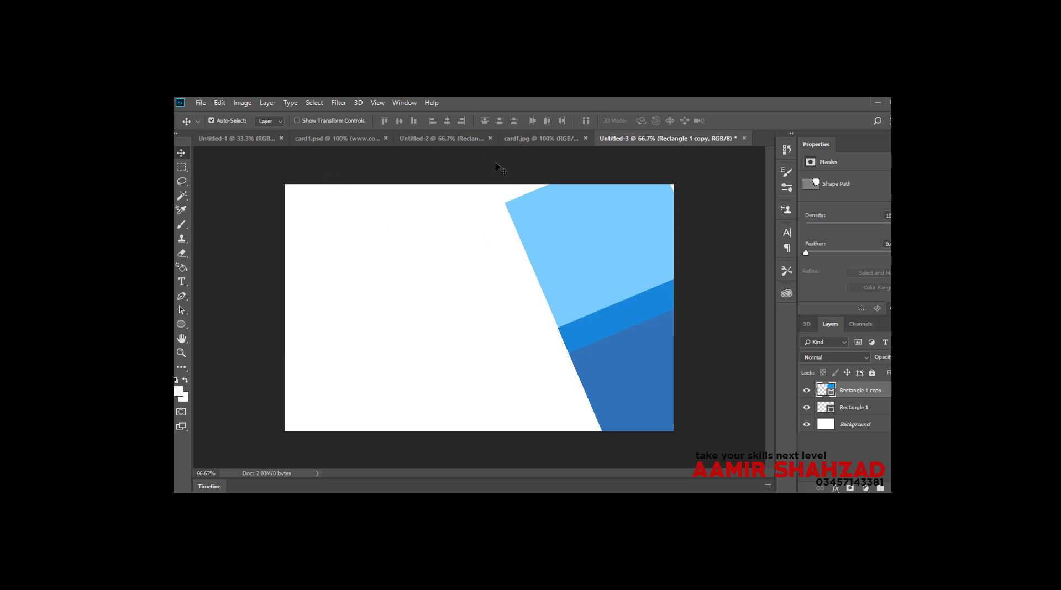
Rotate the light-blue shape to about -36.5° with Free Transform.
click(542, 142)
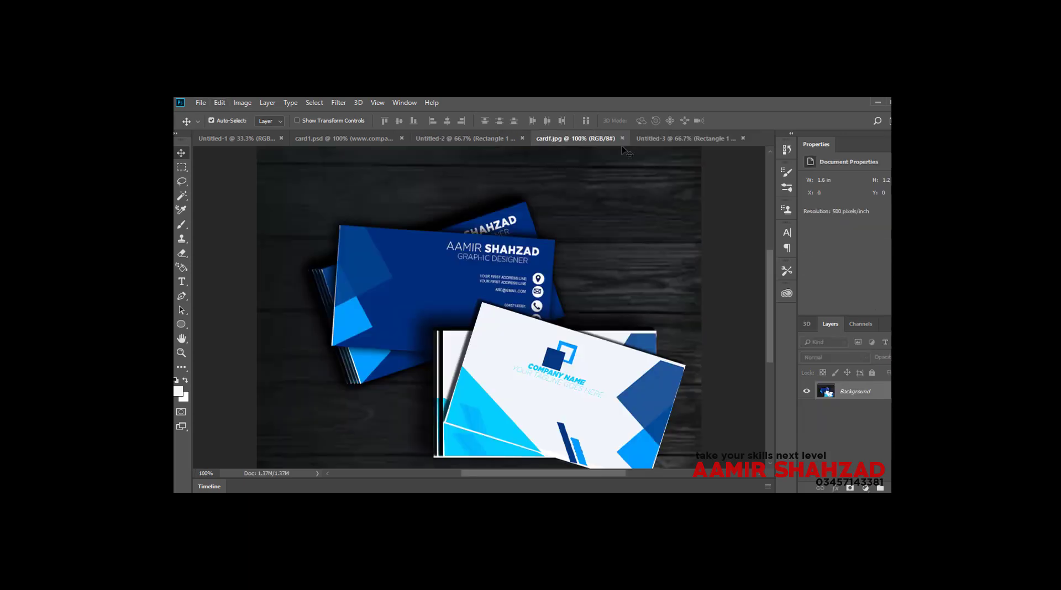
click(665, 141)
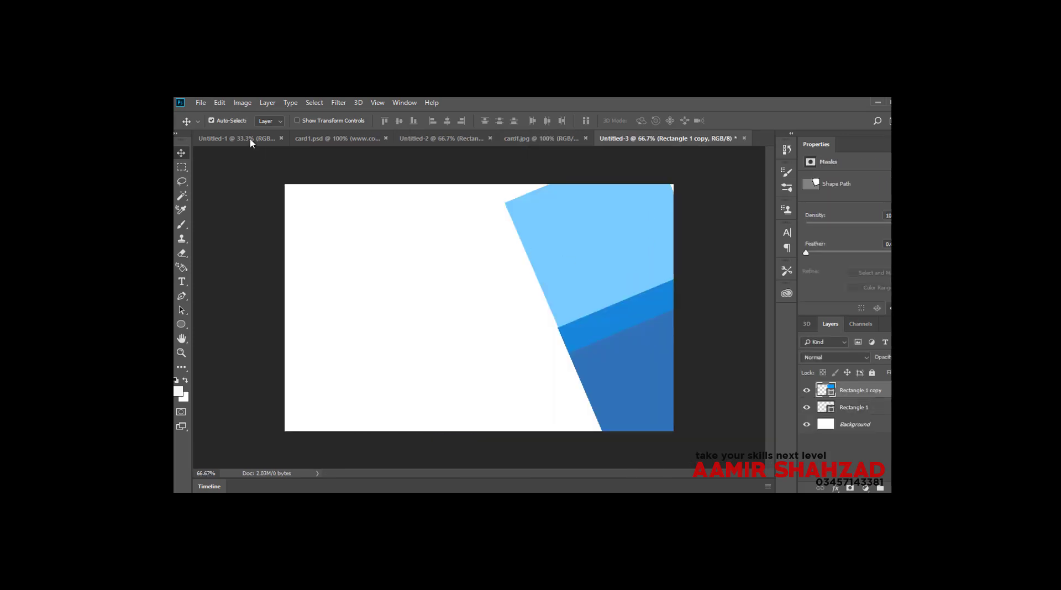
click(220, 103)
click(260, 327)
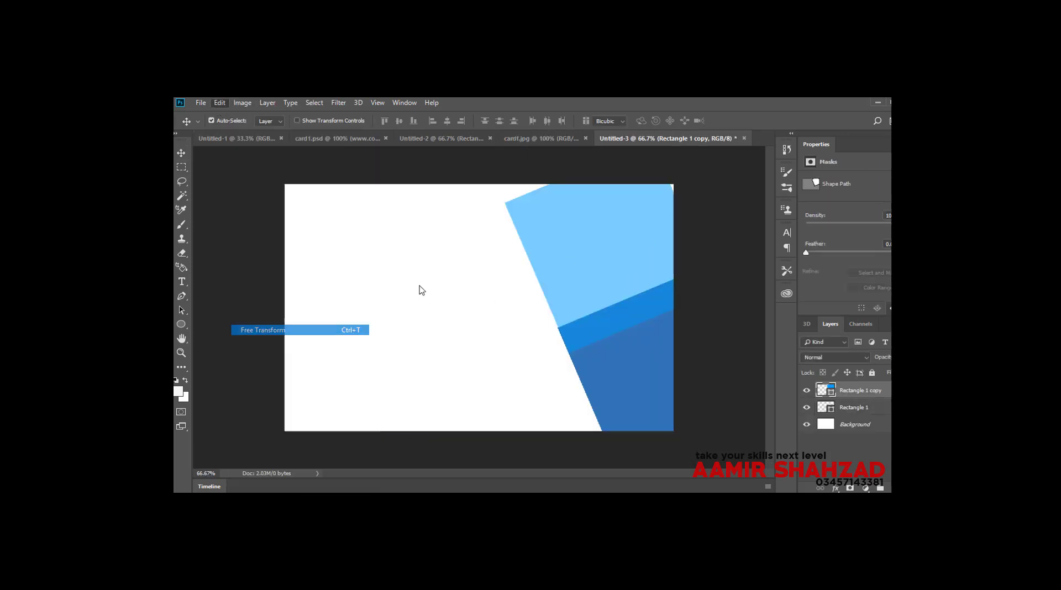
drag(731, 167, 718, 138)
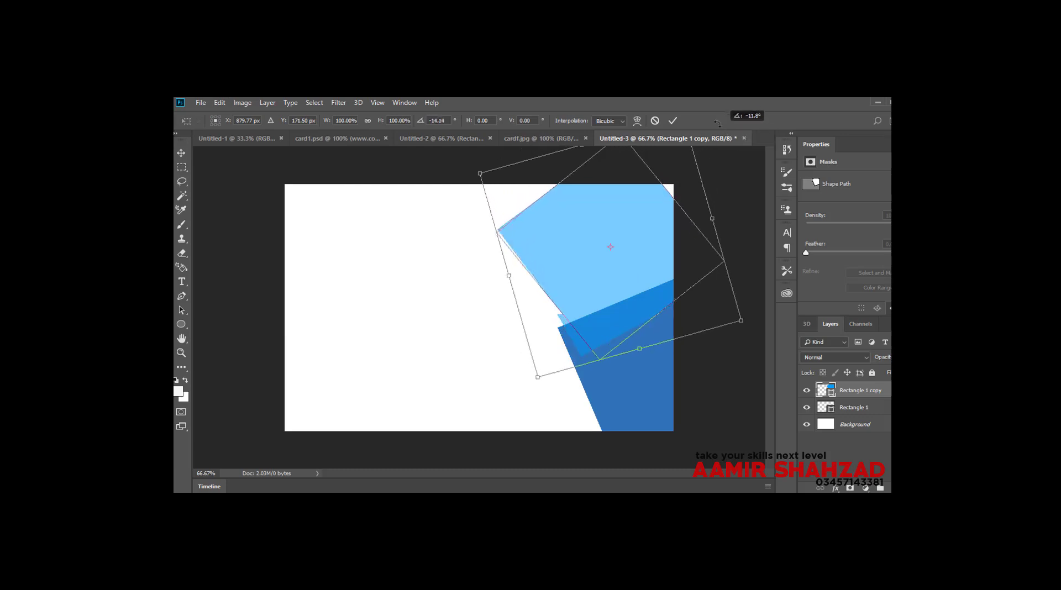
drag(607, 231, 624, 233)
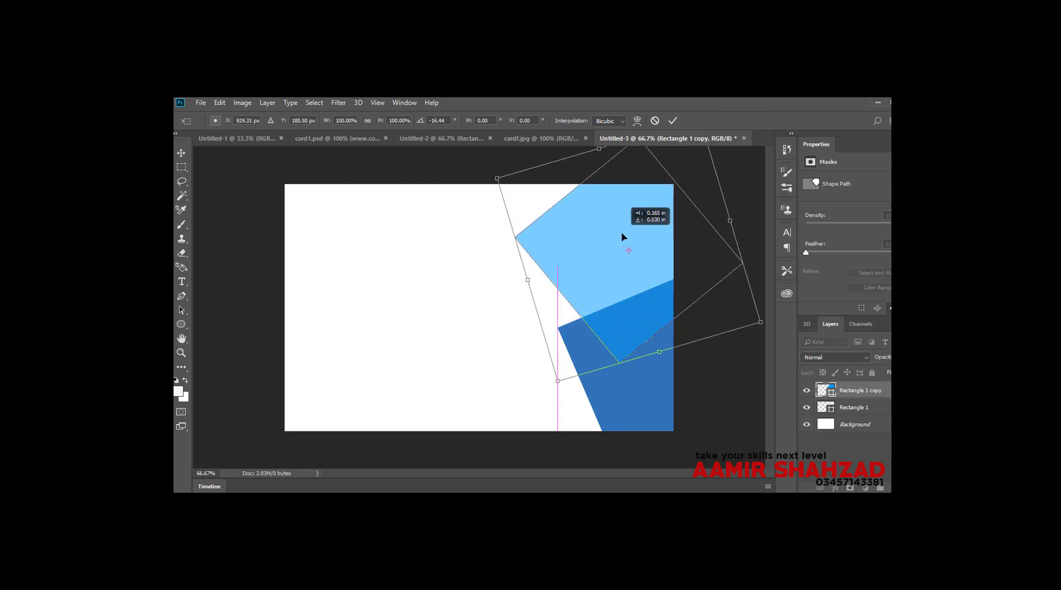
drag(755, 176, 708, 133)
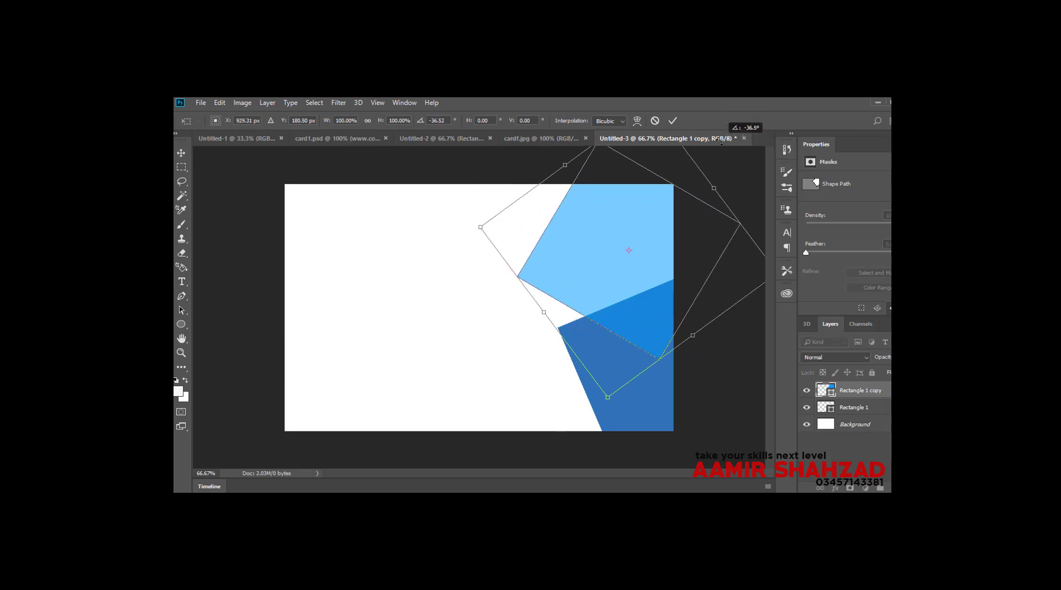
drag(606, 258, 572, 273)
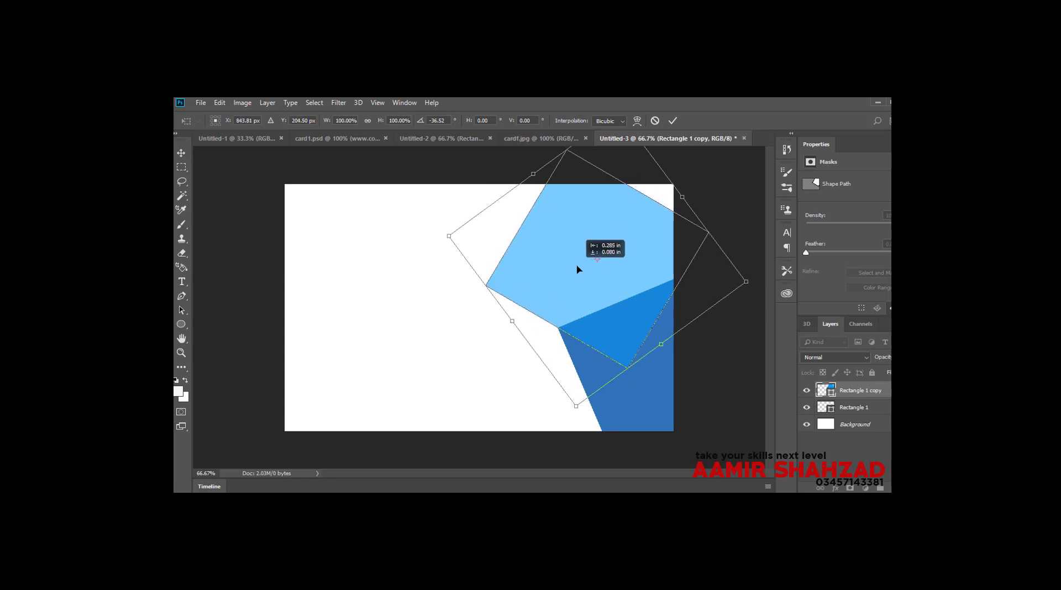
Scale the light-blue shape to about 117% wide and 110% tall across the upper right.
drag(685, 190, 713, 172)
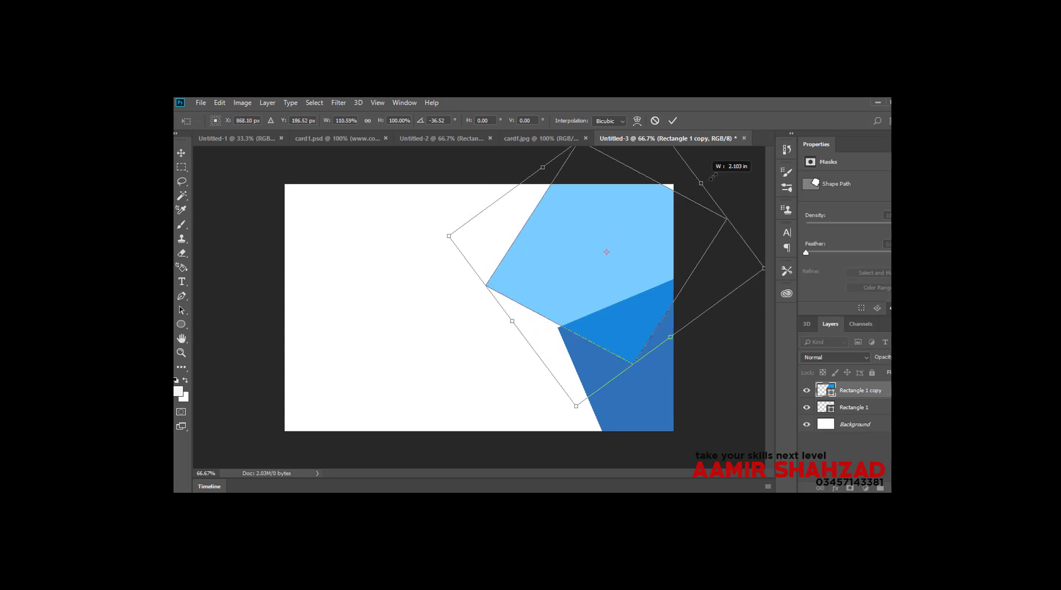
drag(677, 336, 684, 343)
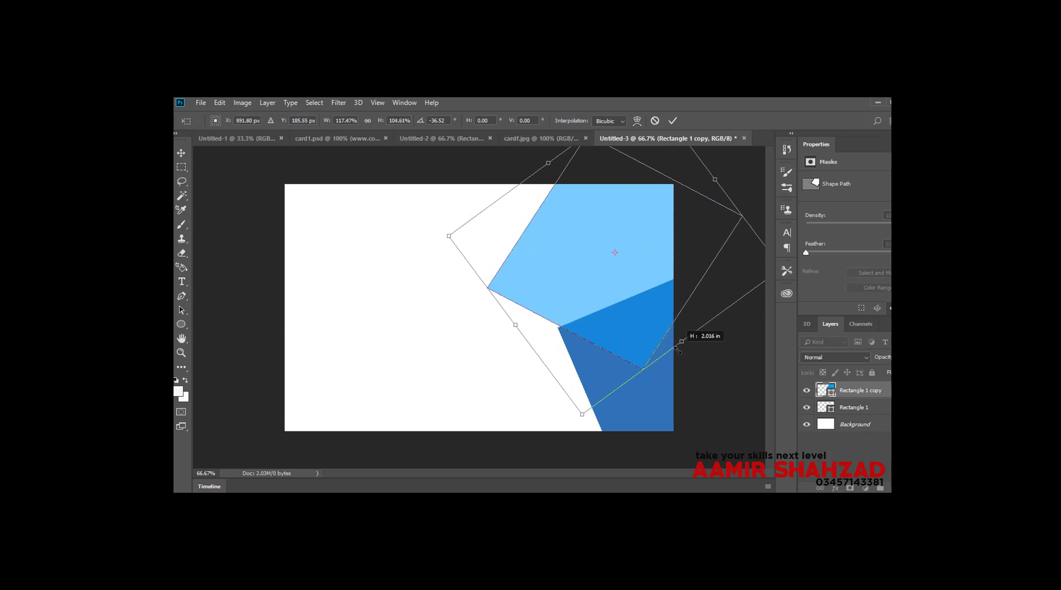
drag(583, 412, 584, 397)
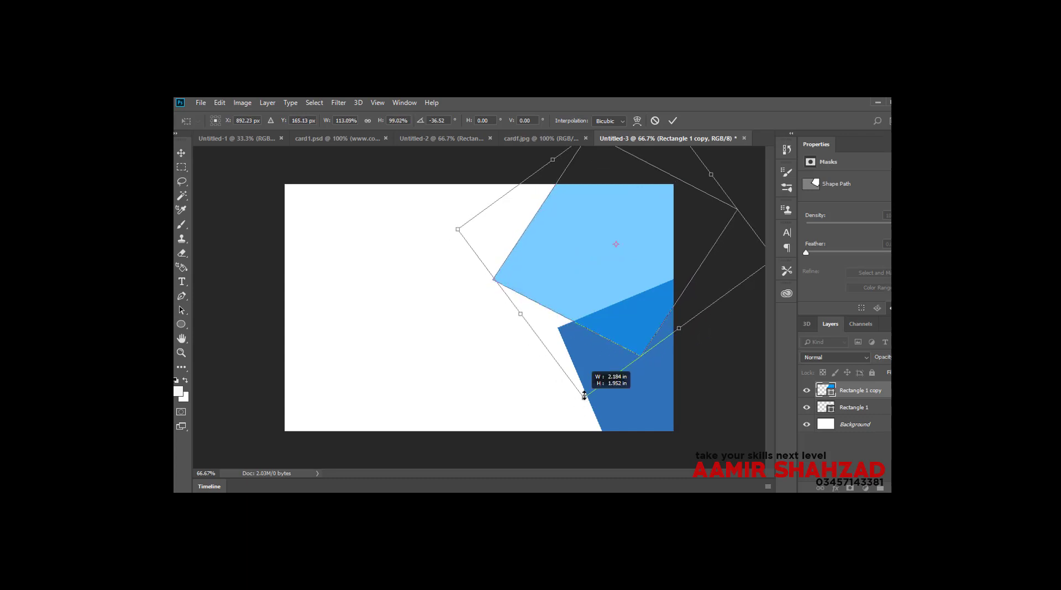
drag(463, 236, 442, 211)
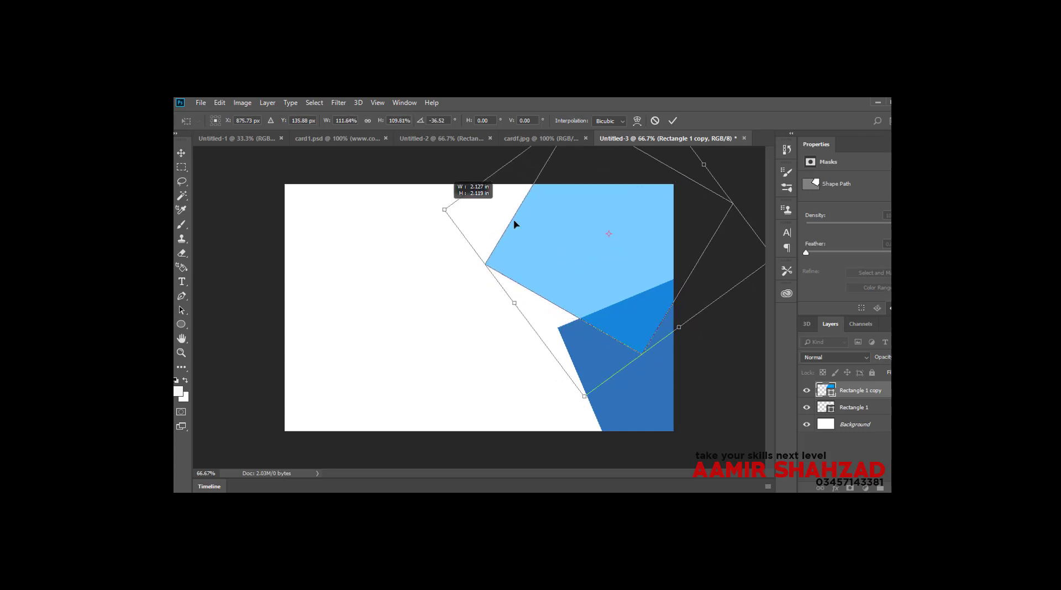
mouse_move(595, 251)
mouse_down()
mouse_move(571, 273)
mouse_move(591, 269)
mouse_up()
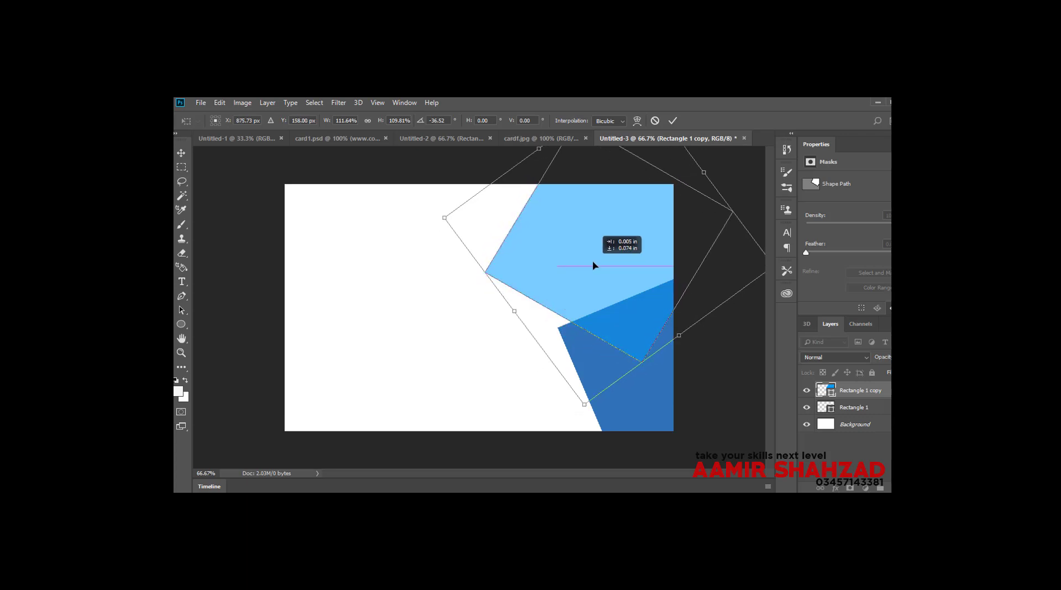
drag(592, 269, 597, 262)
drag(514, 311, 500, 317)
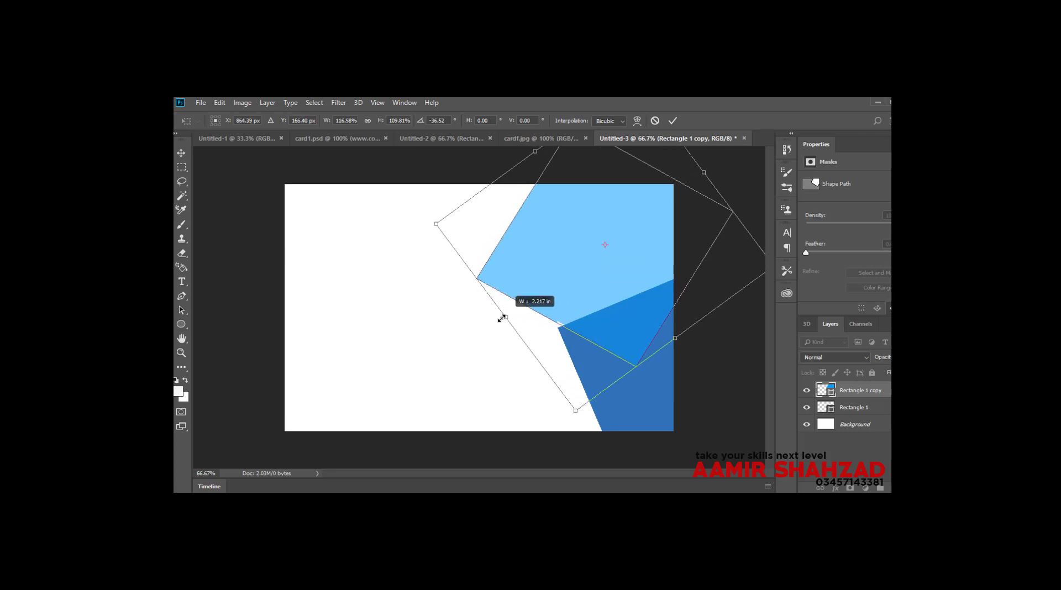
Commit the transform and place two light-blue copies overlapping at the card's lower left.
key(Return)
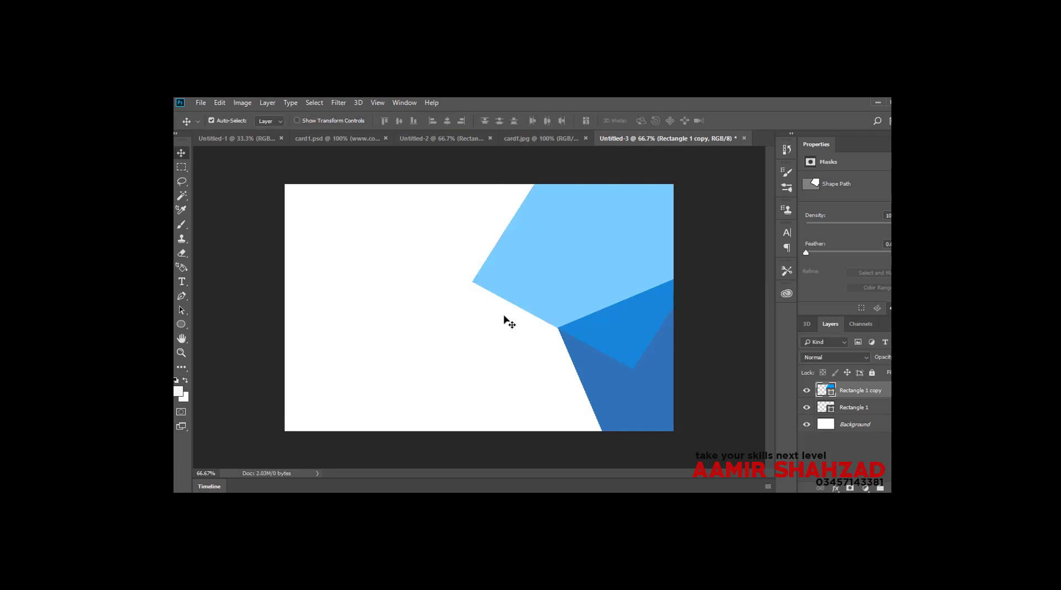
click(542, 139)
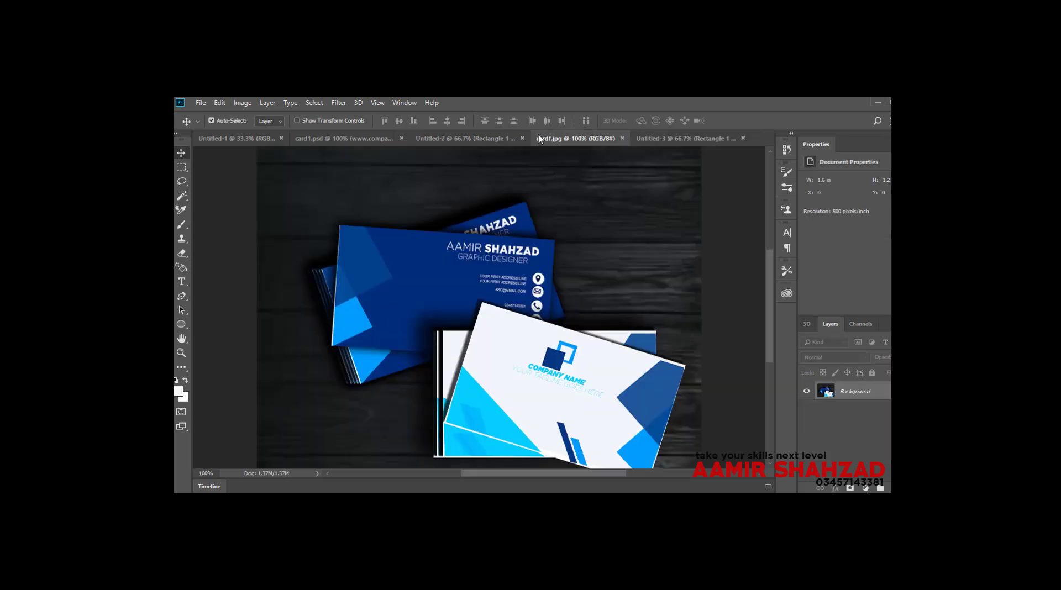
click(650, 139)
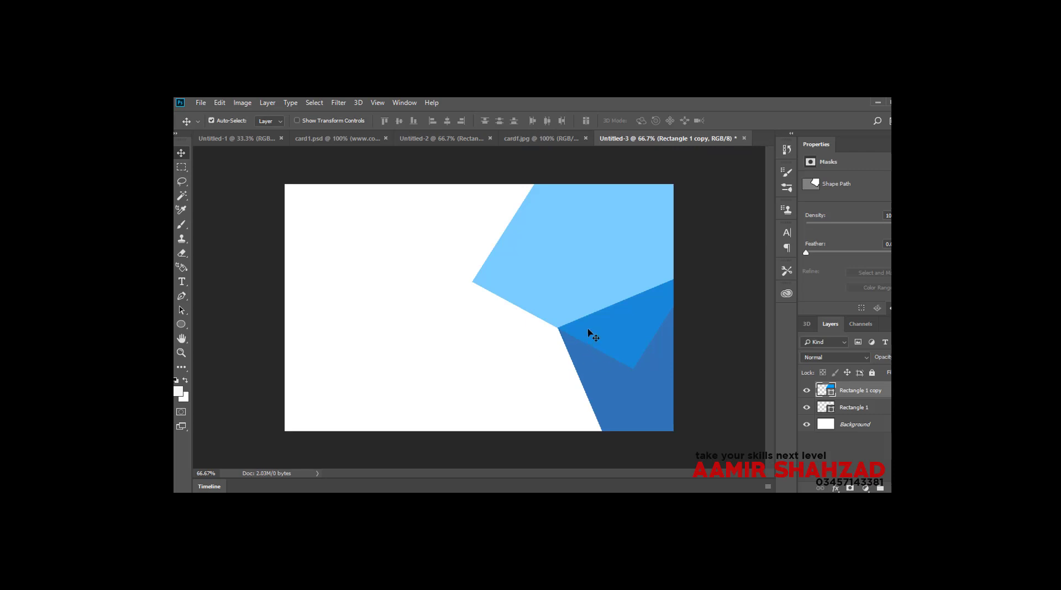
drag(588, 317, 289, 470)
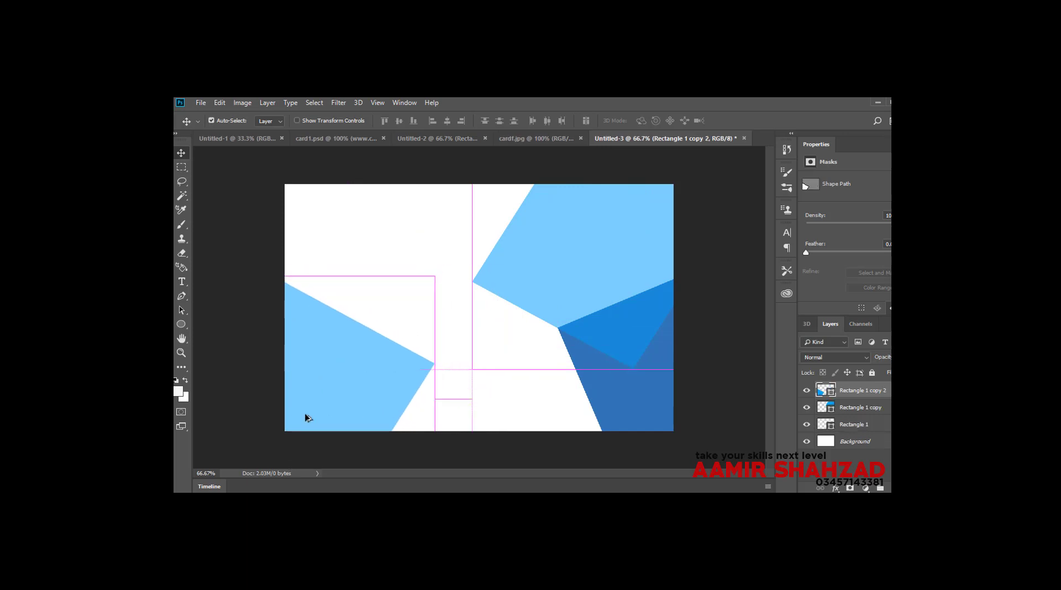
mouse_move(321, 398)
mouse_down()
mouse_move(329, 441)
mouse_move(333, 407)
mouse_up()
alt+click(333, 407)
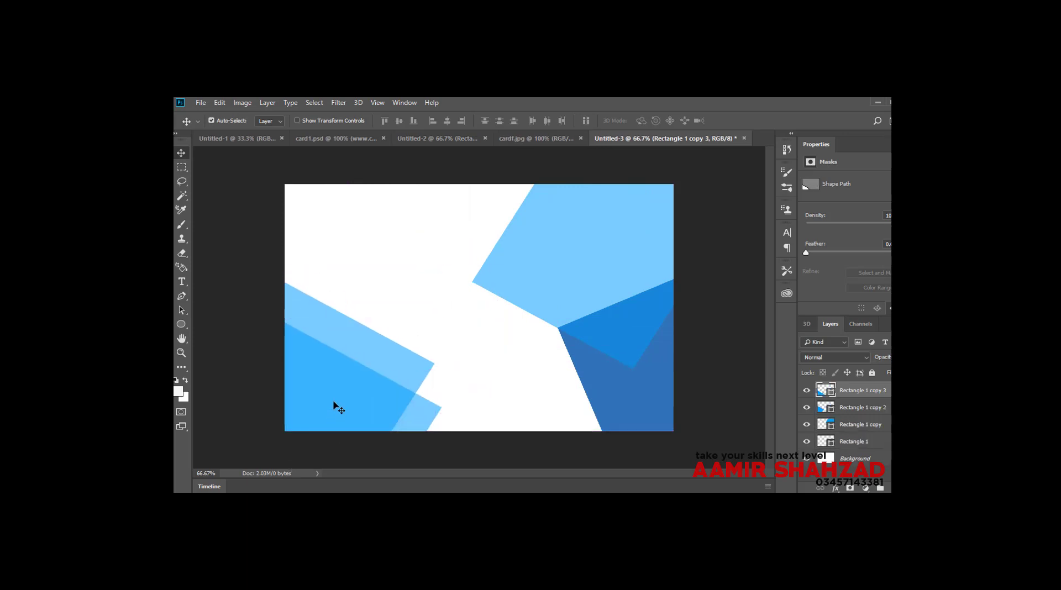
Move the upper-right light-blue shape and put it behind the dark-blue corner shape.
click(517, 143)
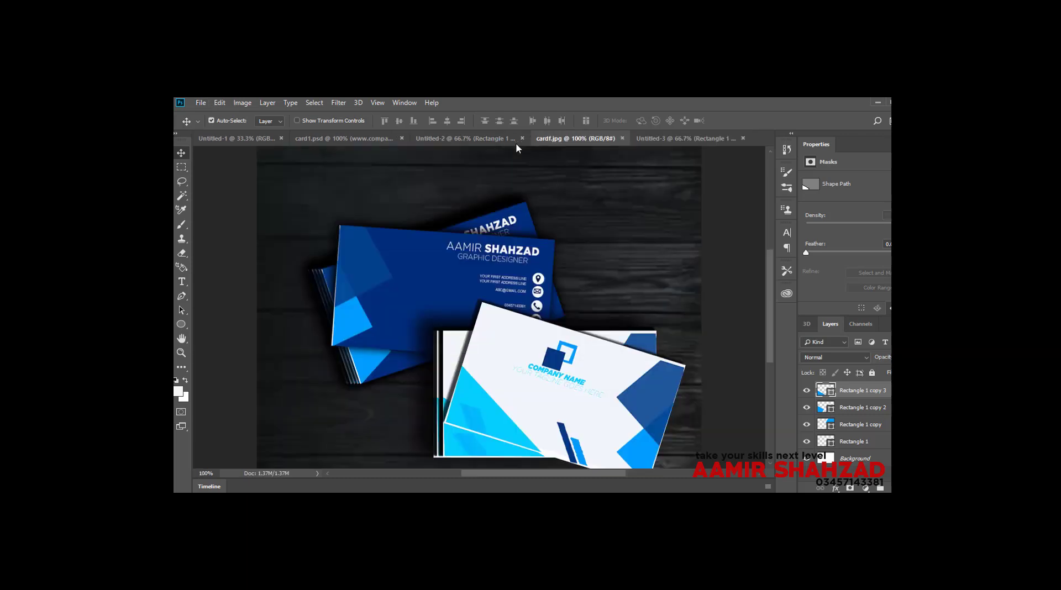
click(672, 138)
drag(550, 273, 639, 293)
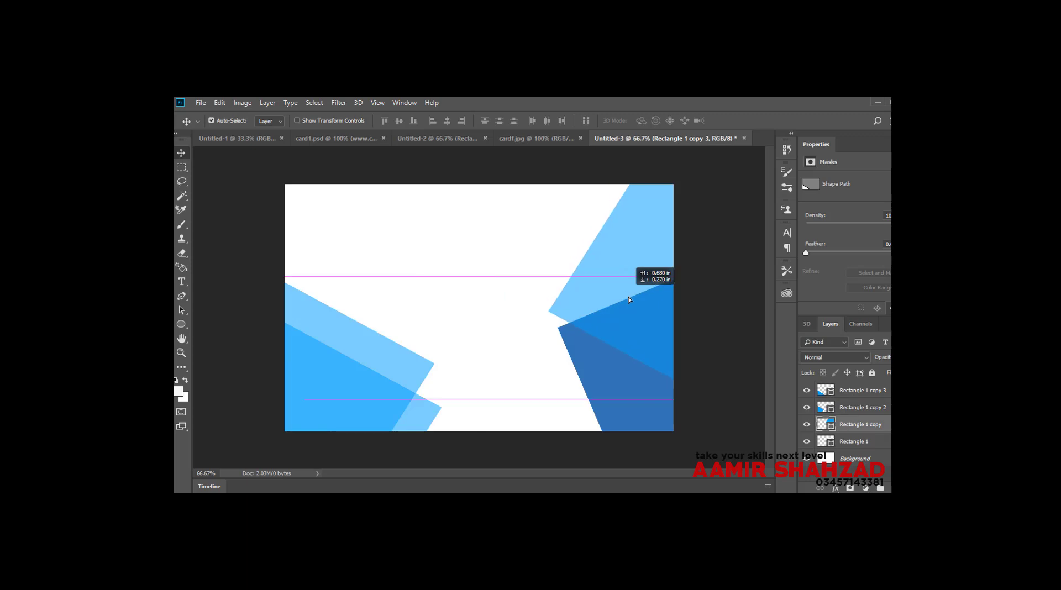
click(612, 357)
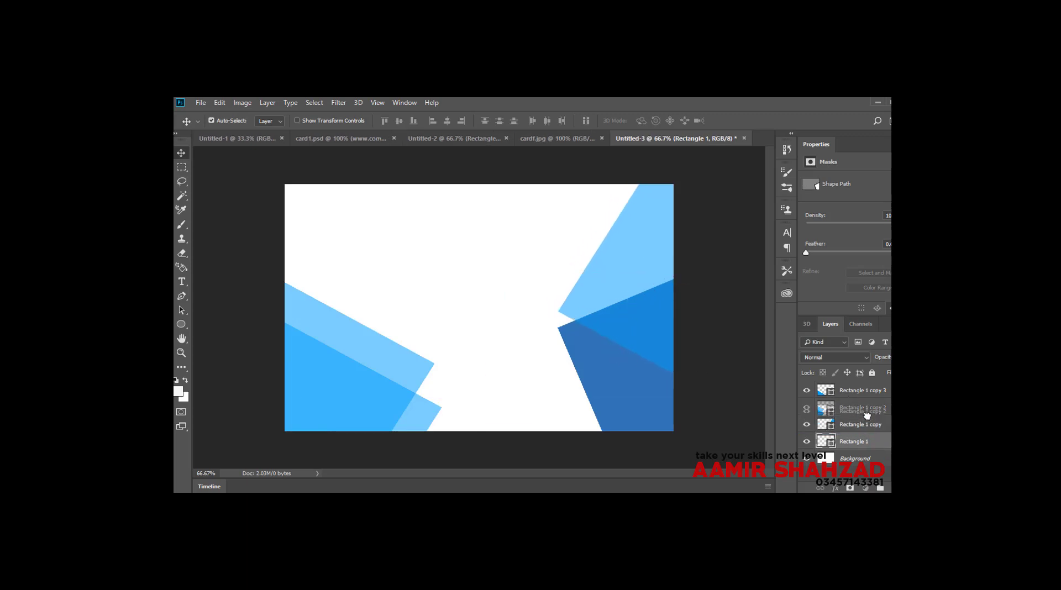
click(862, 408)
click(614, 298)
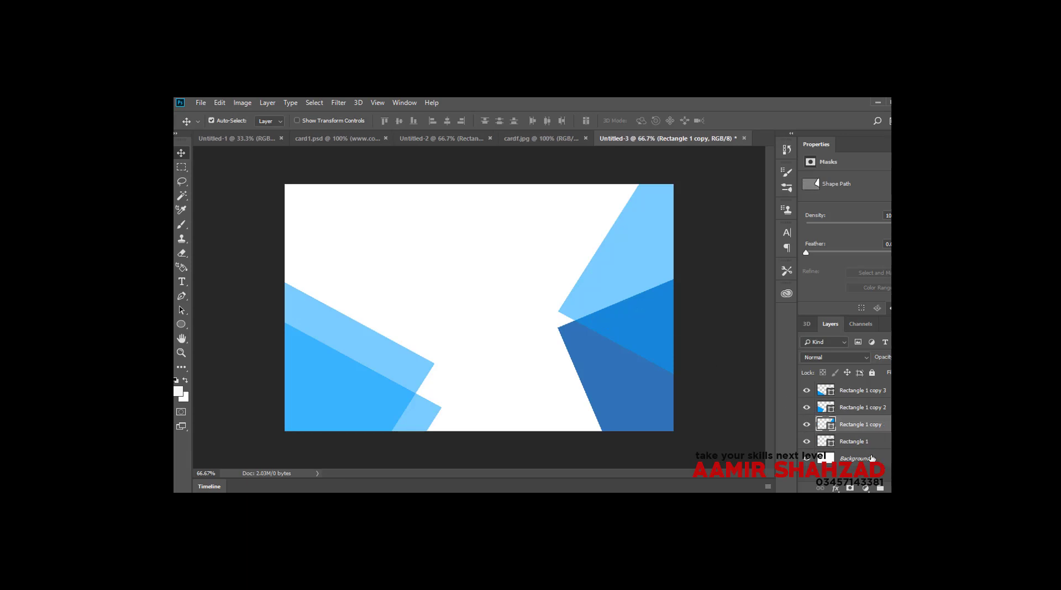
drag(866, 426, 864, 425)
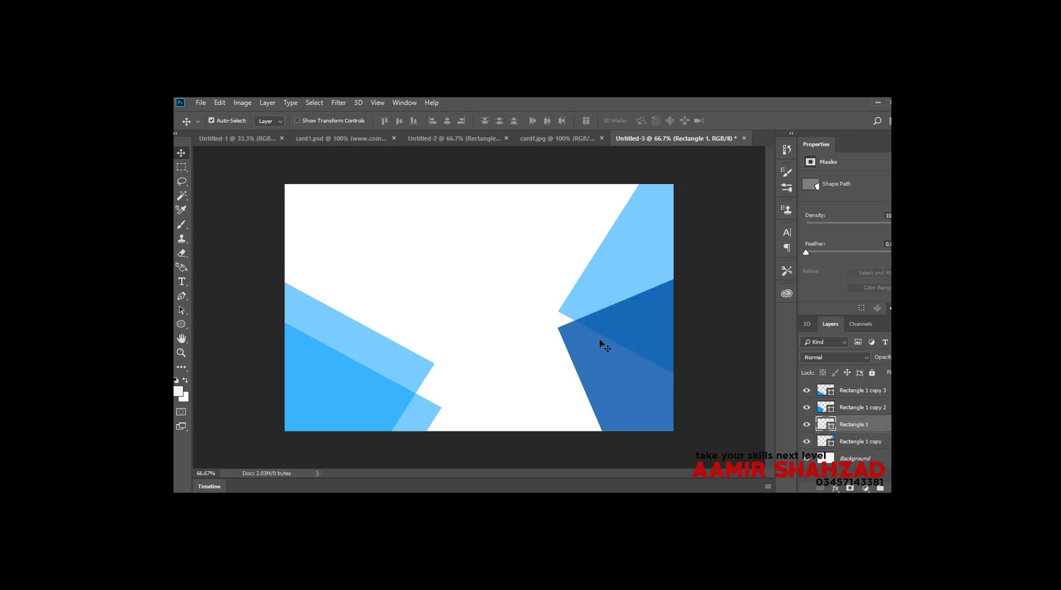
Shift the right-side corner shapes toward the right edge, comparing against the mockup.
mouse_move(605, 336)
mouse_down()
mouse_move(654, 290)
mouse_move(644, 279)
mouse_up()
click(641, 332)
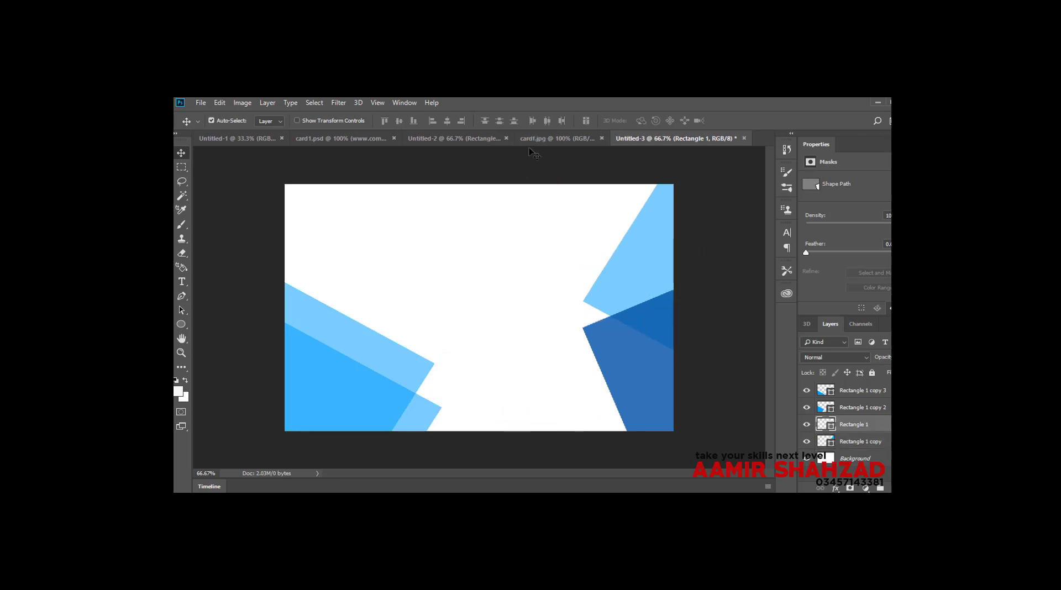
click(619, 141)
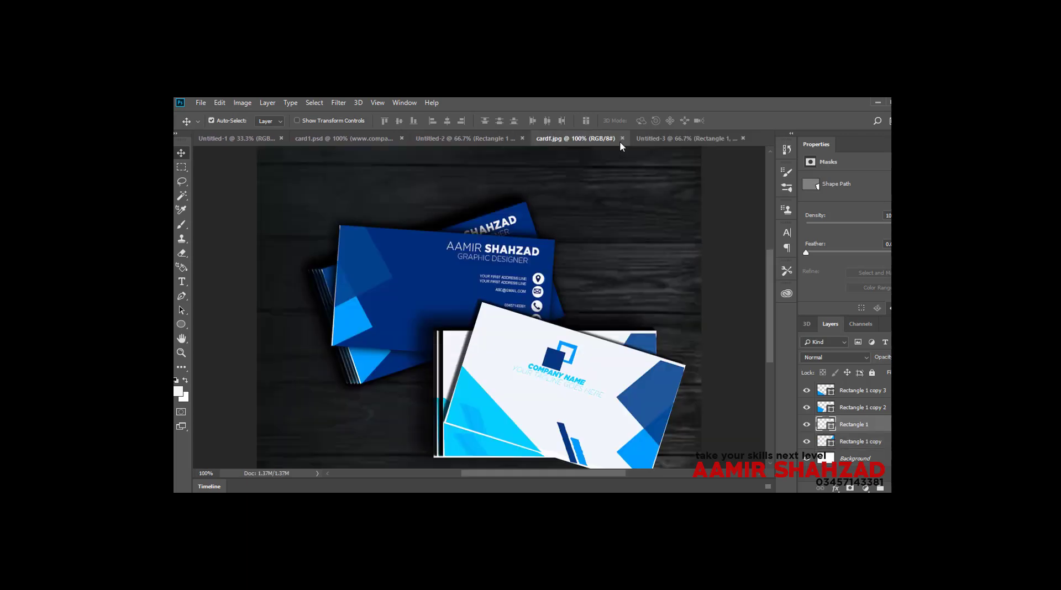
click(651, 140)
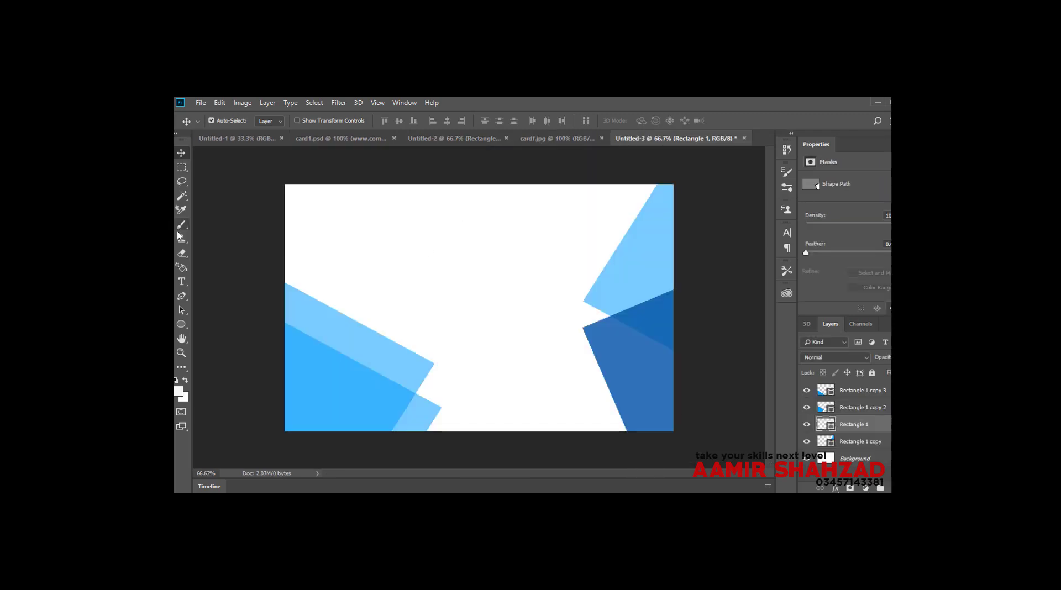
Draw a small blue square near the top centre and Alt-drag a copy offset right and down.
click(183, 326)
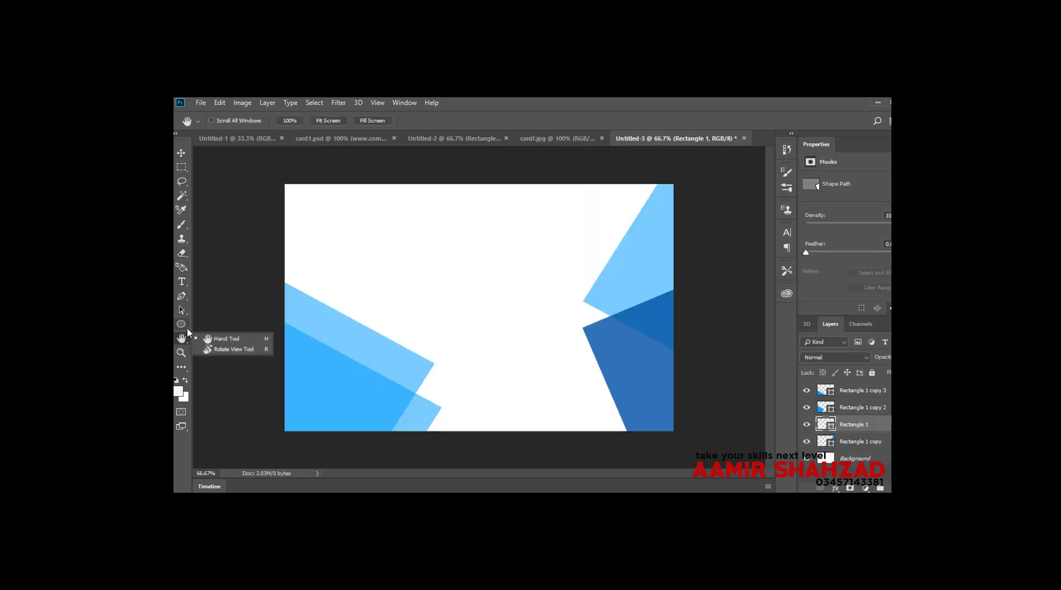
right_click(185, 328)
click(204, 328)
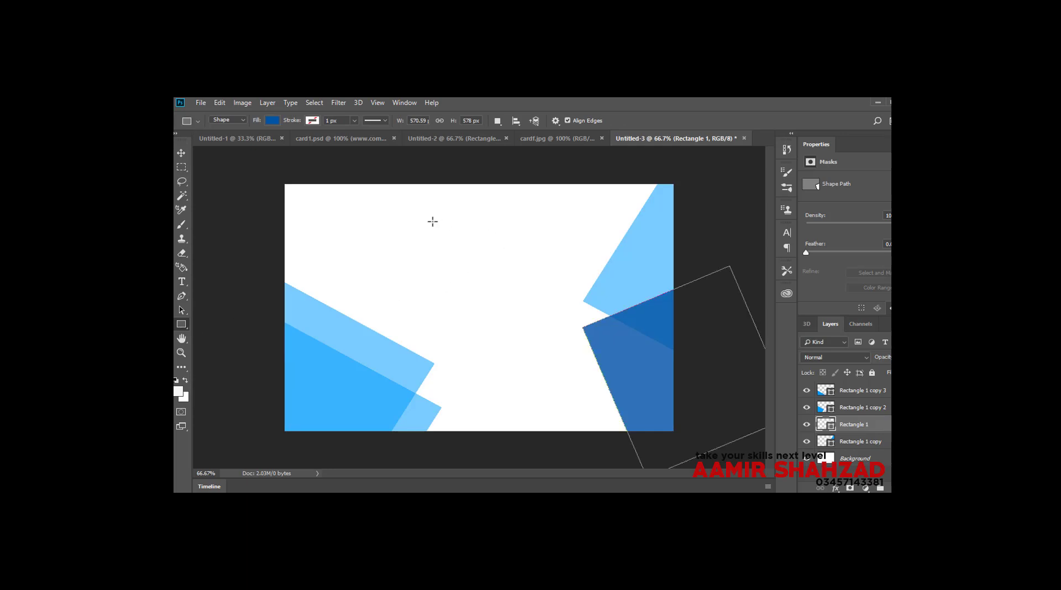
drag(442, 223, 470, 248)
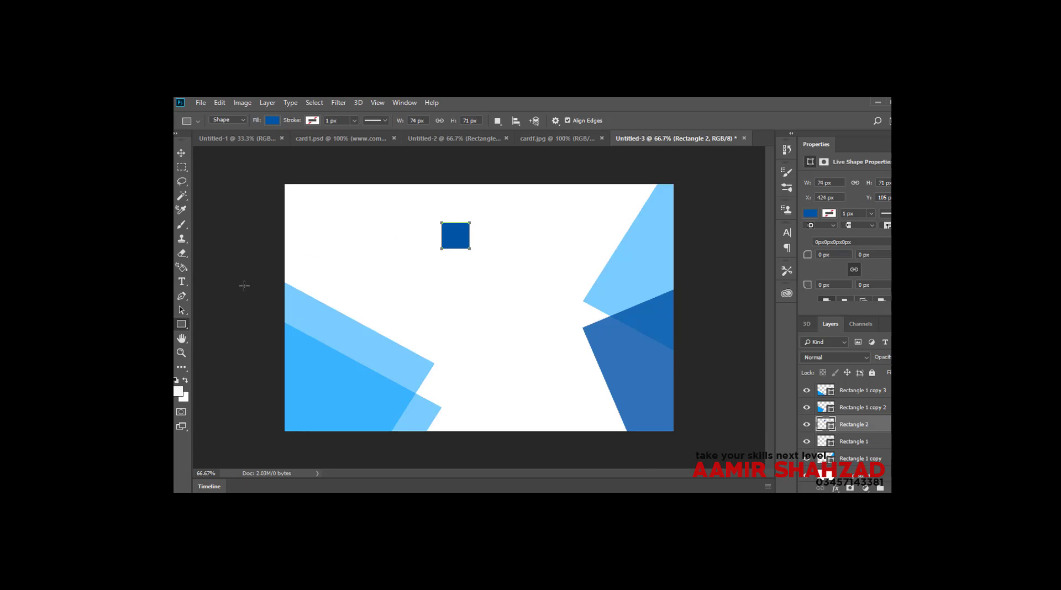
click(181, 152)
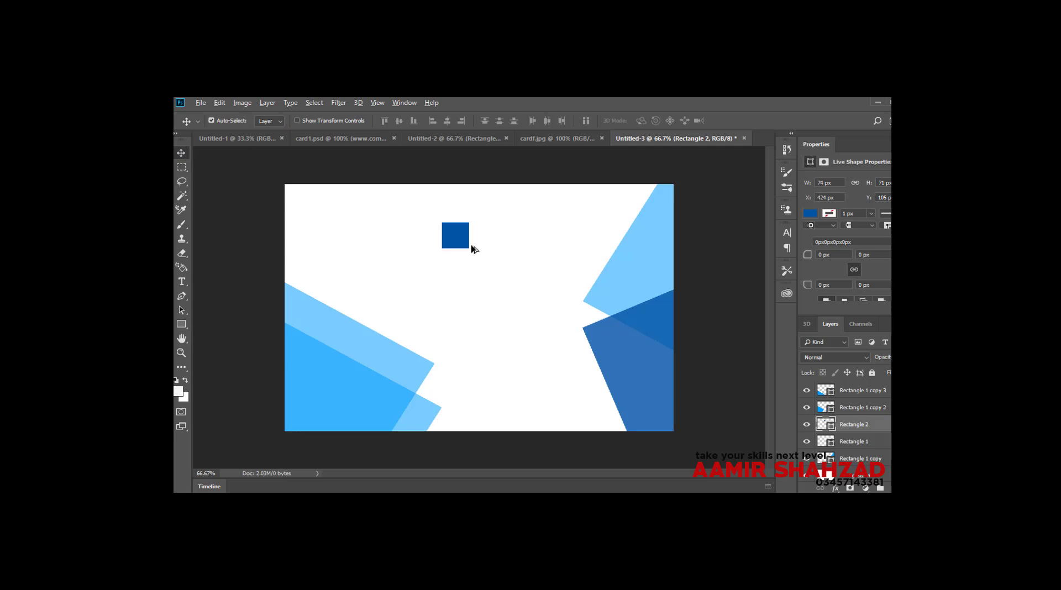
drag(463, 242, 487, 242)
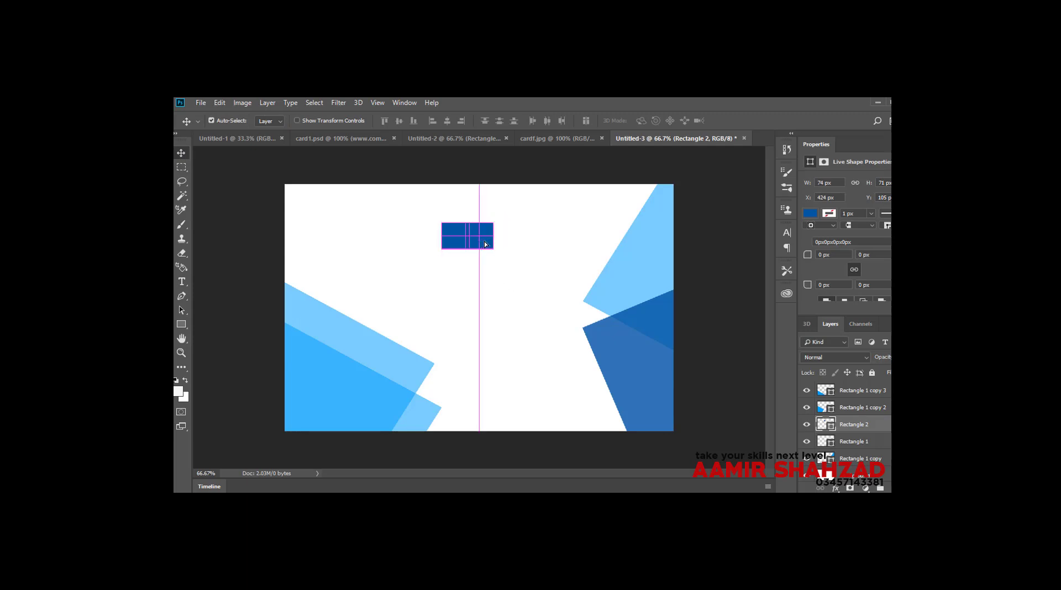
drag(492, 240, 501, 242)
Subtract an inner Pen path from the copied square to make it a hollow outline.
click(181, 296)
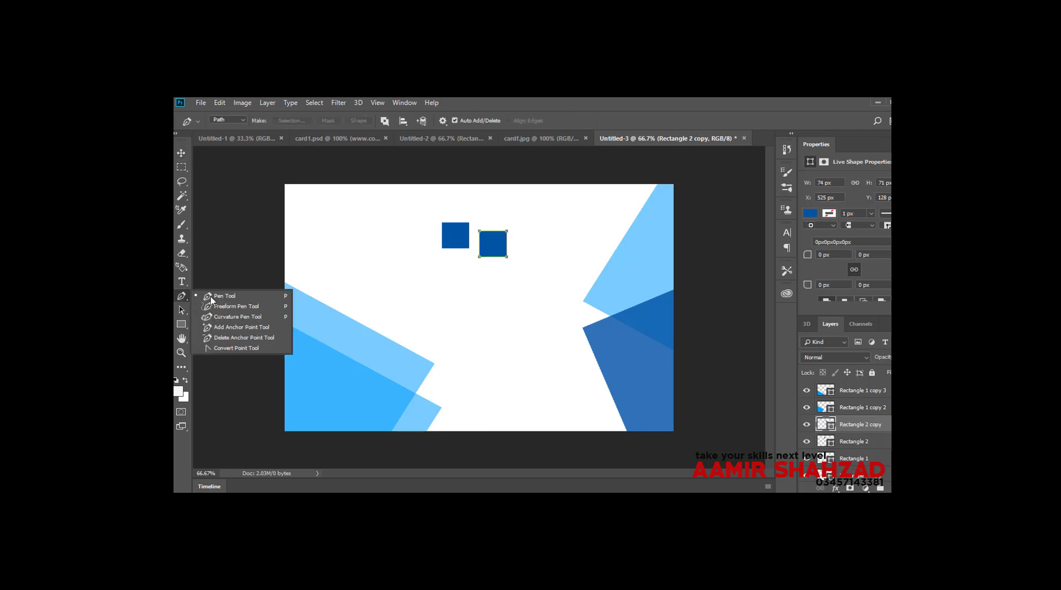
click(262, 298)
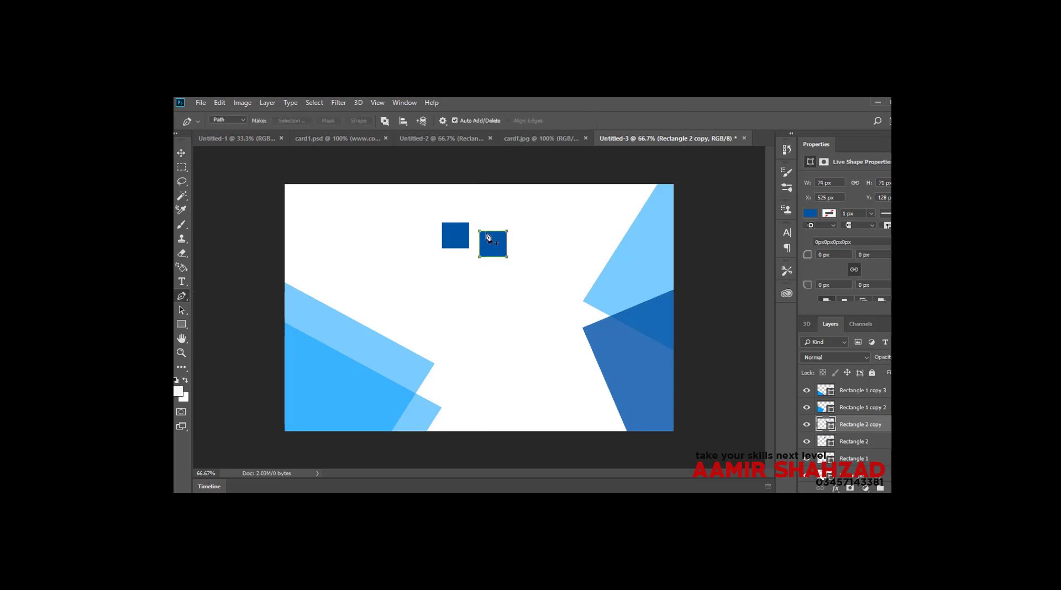
click(483, 236)
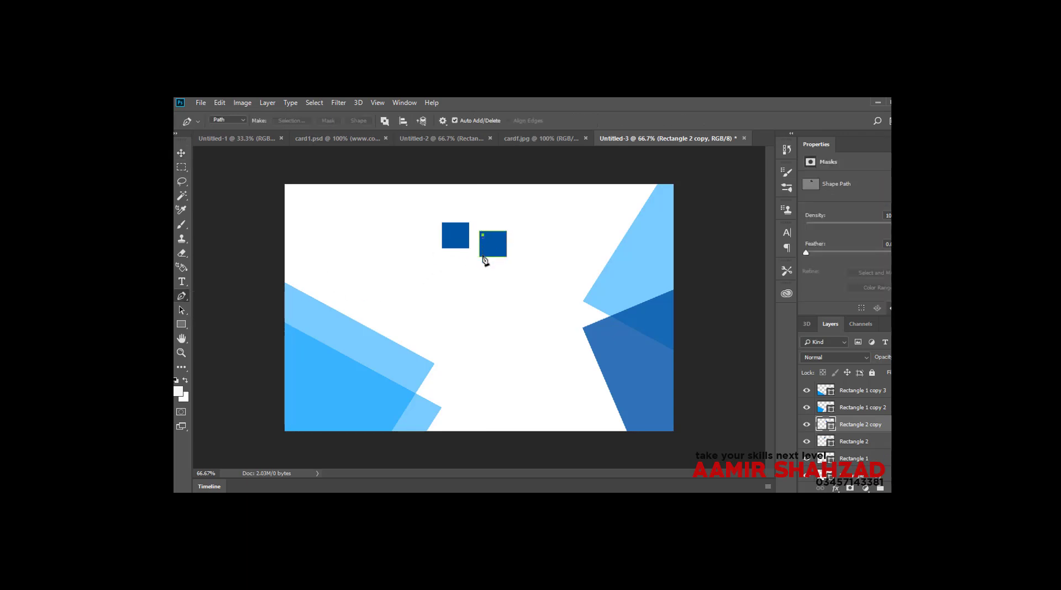
click(483, 254)
click(505, 254)
click(506, 237)
click(483, 236)
click(483, 236)
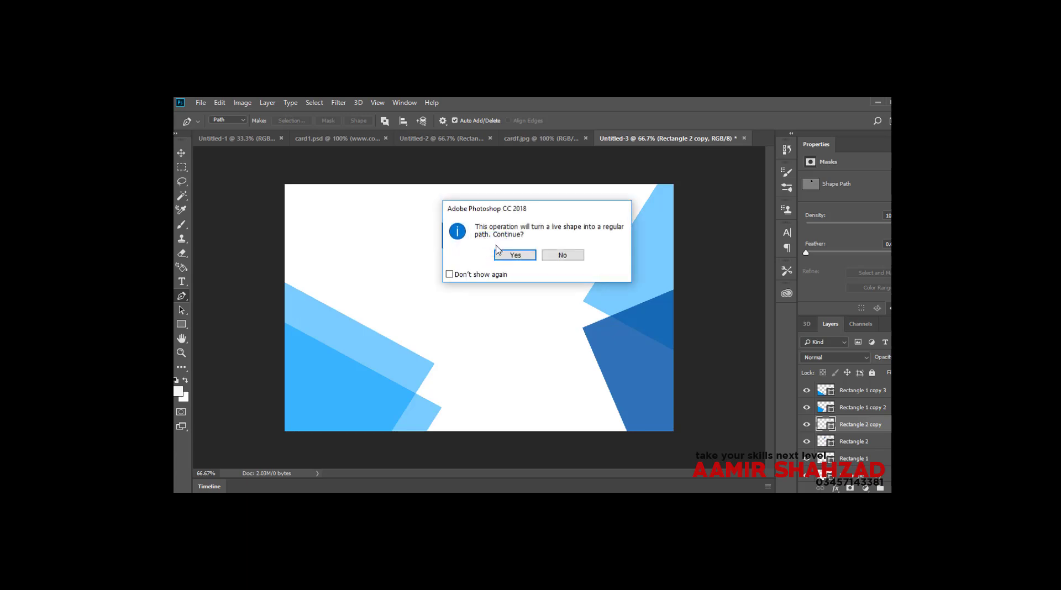
click(553, 256)
key(Escape)
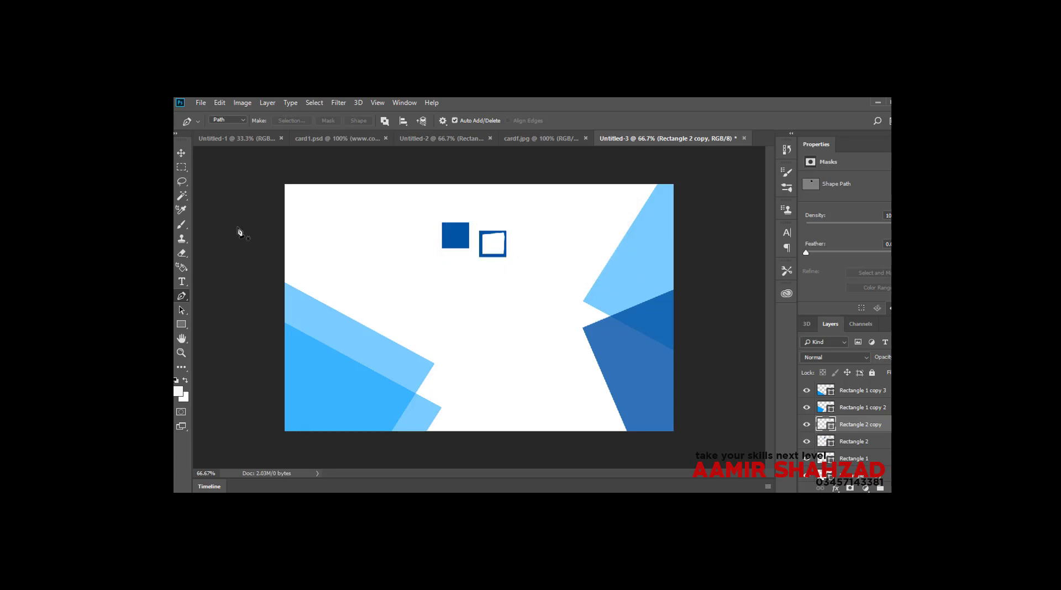
Overlap the hollow square on the filled one's corner and layer the filled square above it.
click(181, 153)
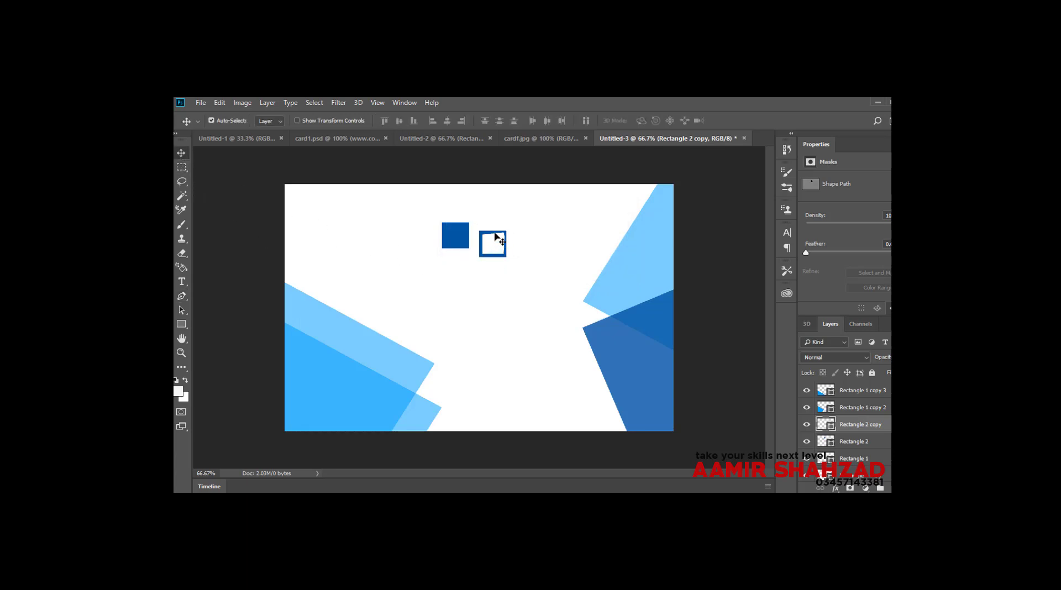
drag(495, 237, 471, 217)
drag(842, 446, 845, 425)
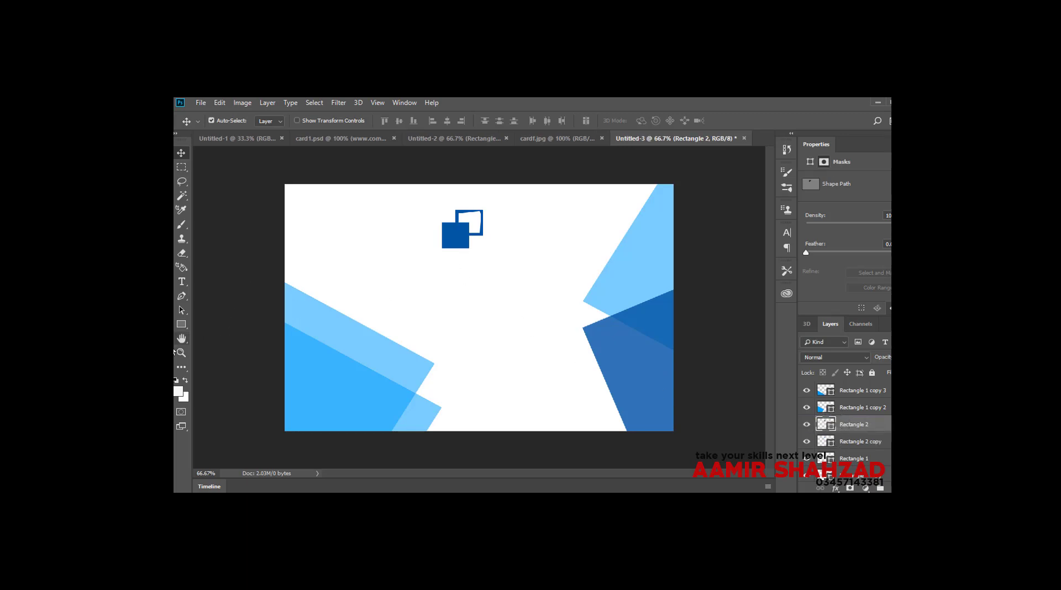
Add a 14 pt COMPANY NAME text line centred below the logo.
click(182, 282)
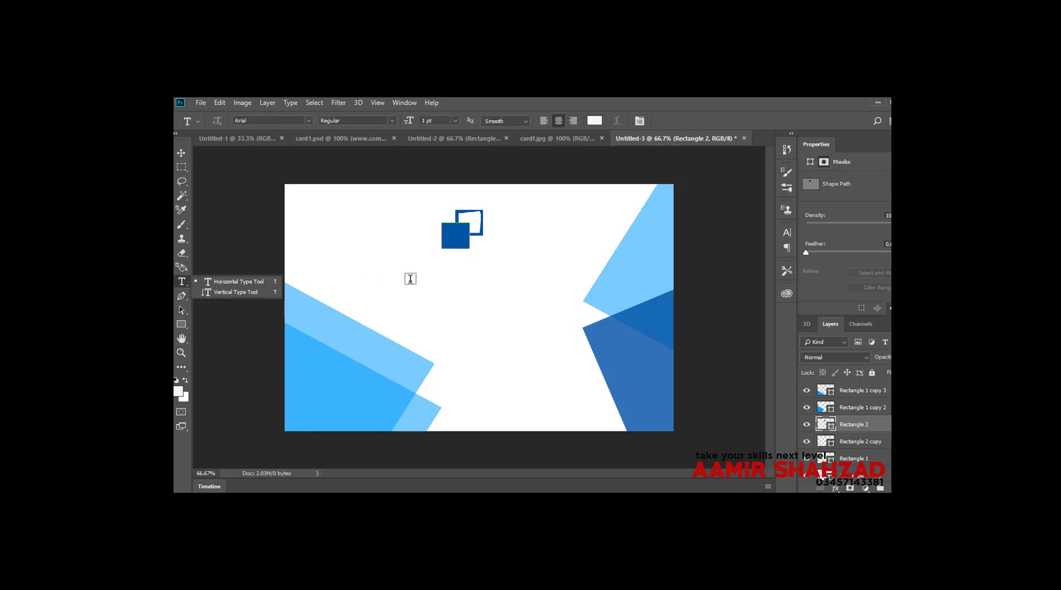
click(442, 285)
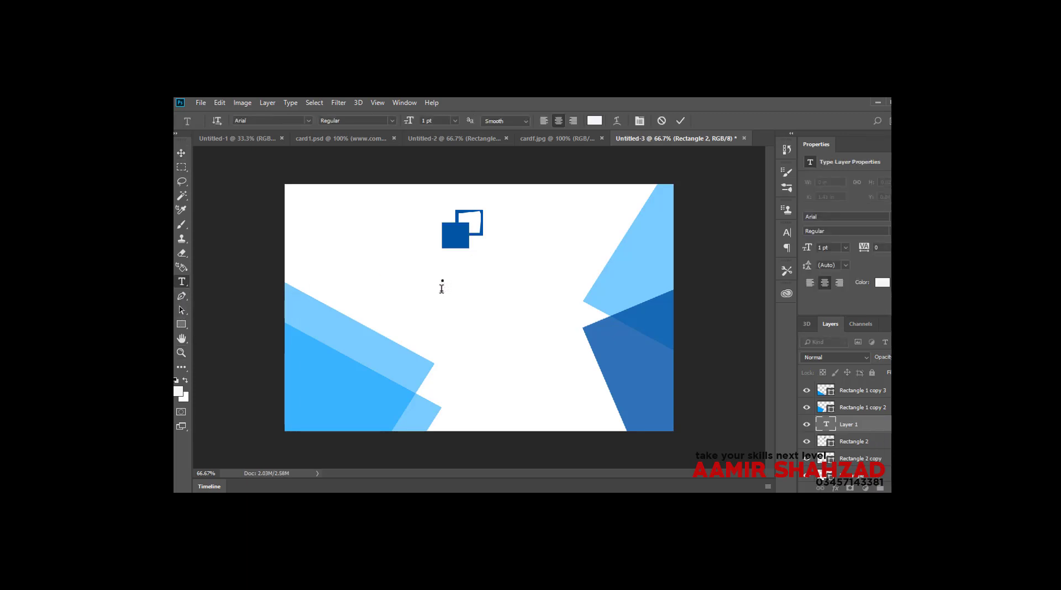
click(786, 233)
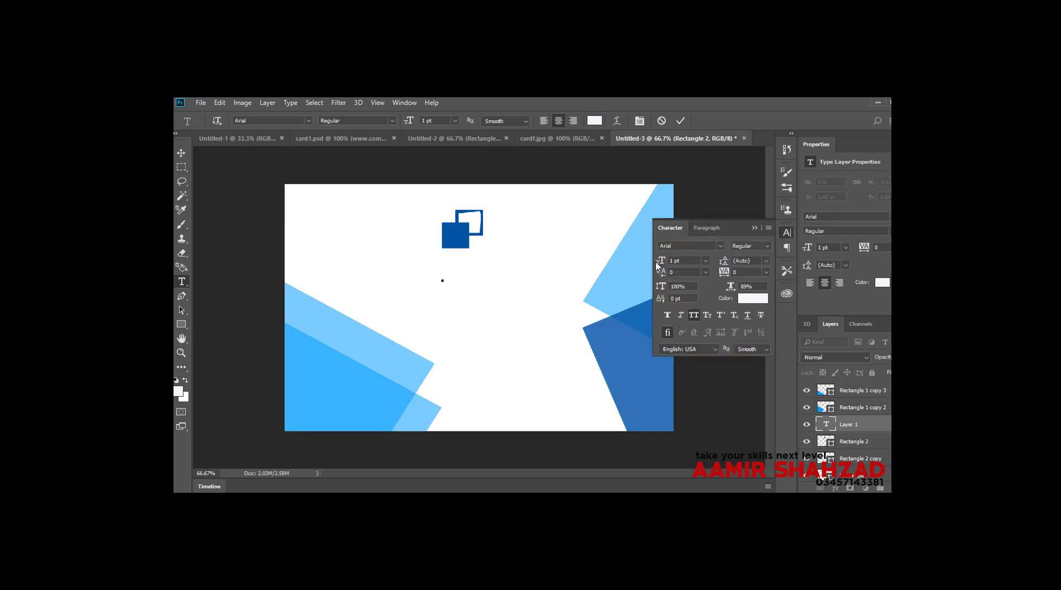
drag(658, 265, 667, 265)
text(PANY NAME)
Set the company name font to Gotham Bold, then view the cardf.jpg mockup.
click(698, 247)
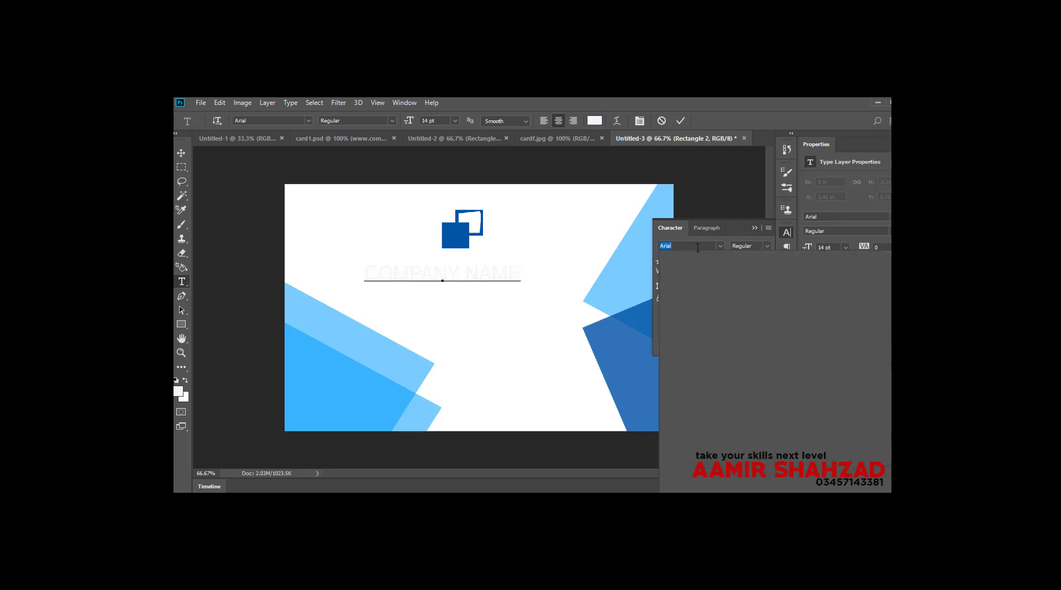
text(goth)
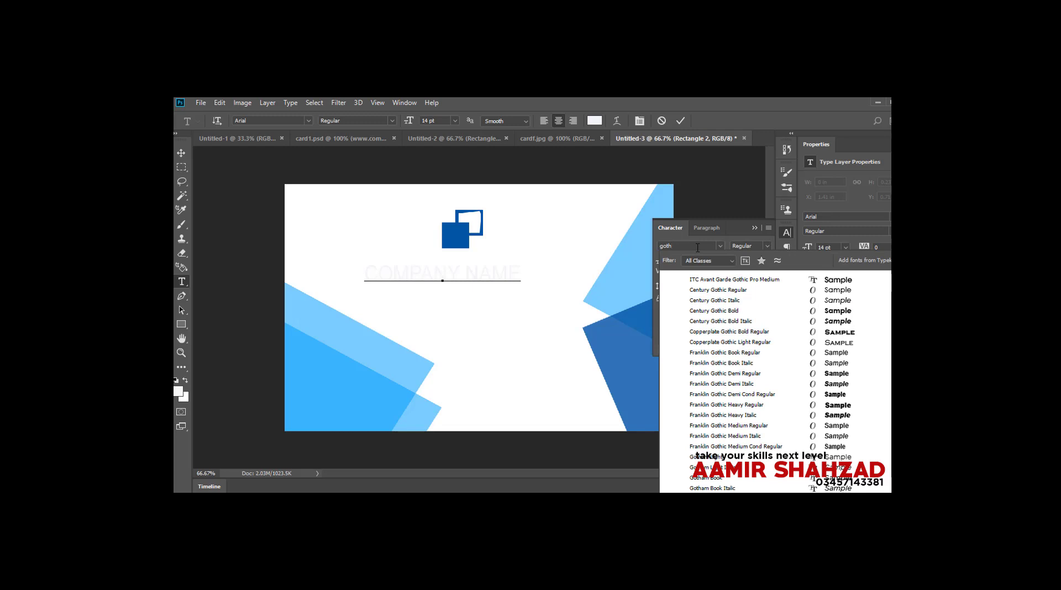
text(am)
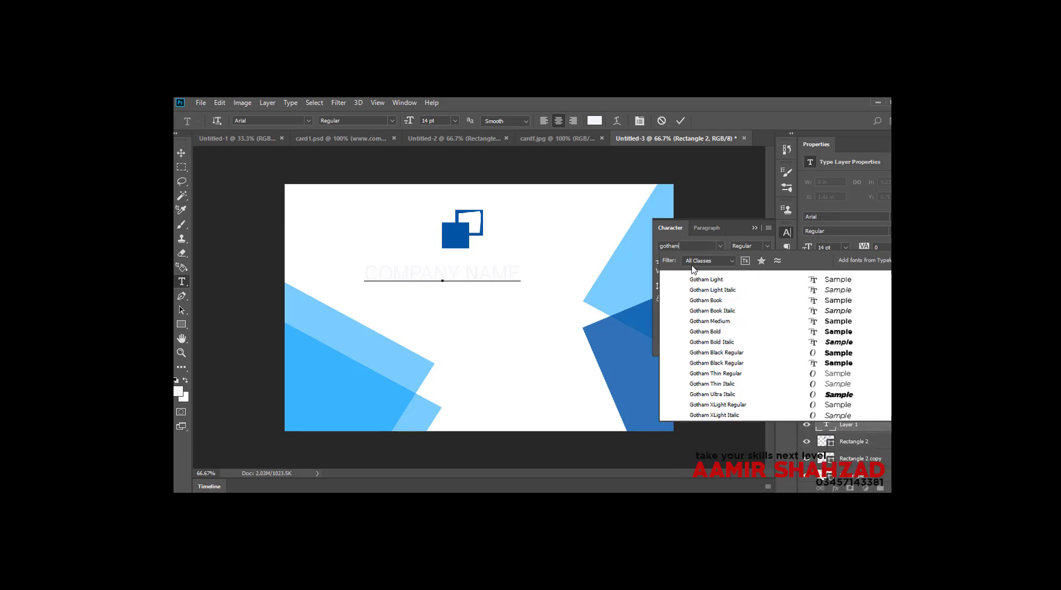
click(702, 332)
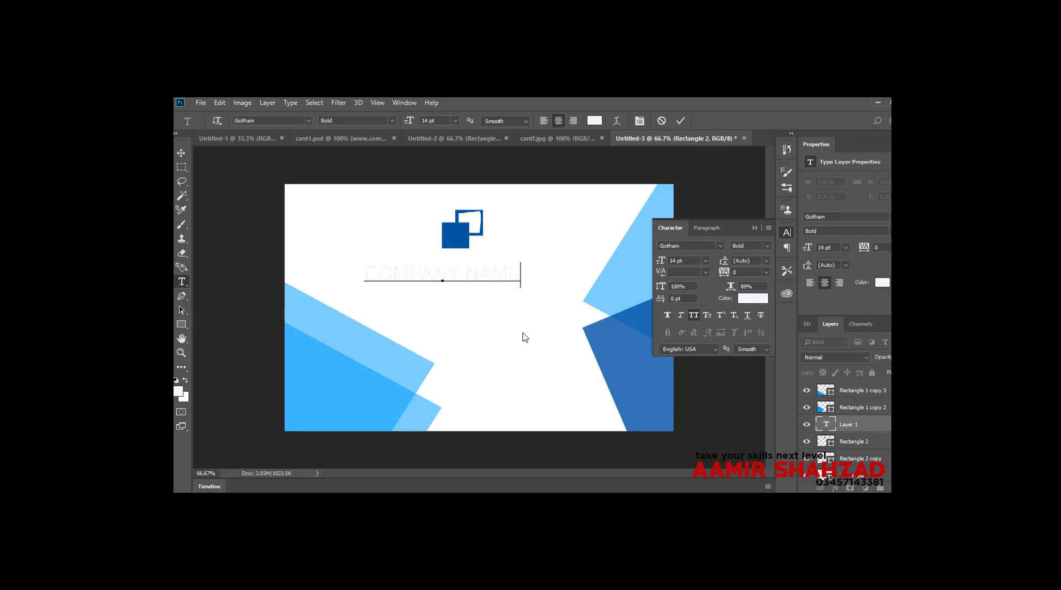
click(180, 153)
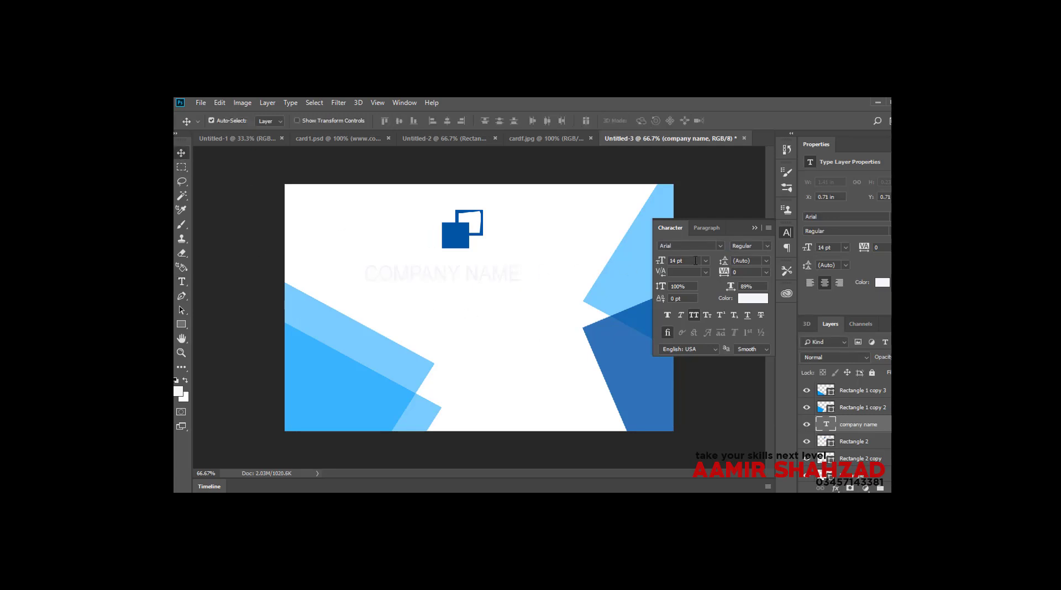
text(g)
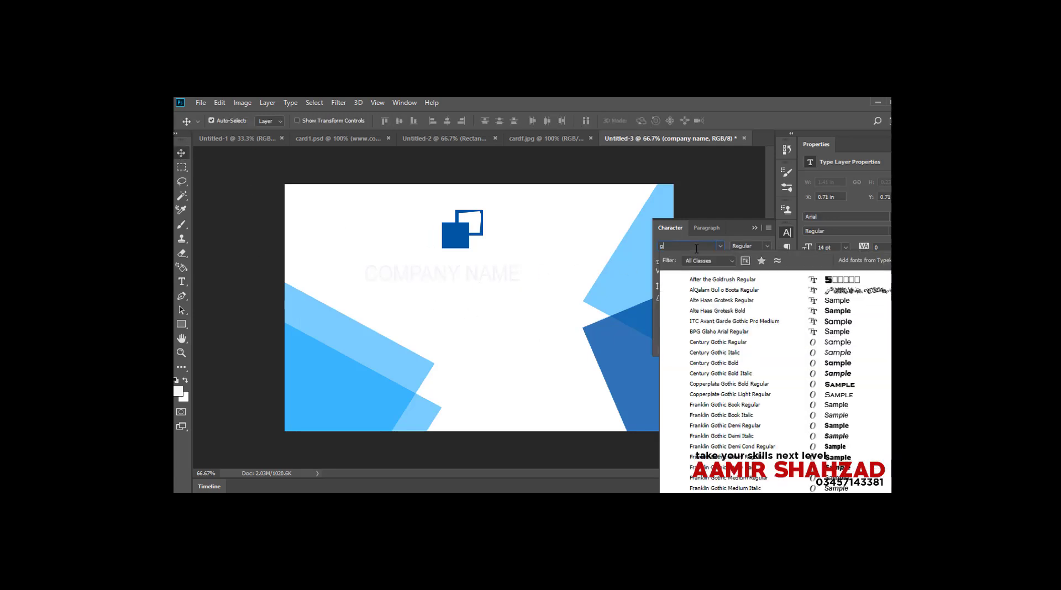
text(o)
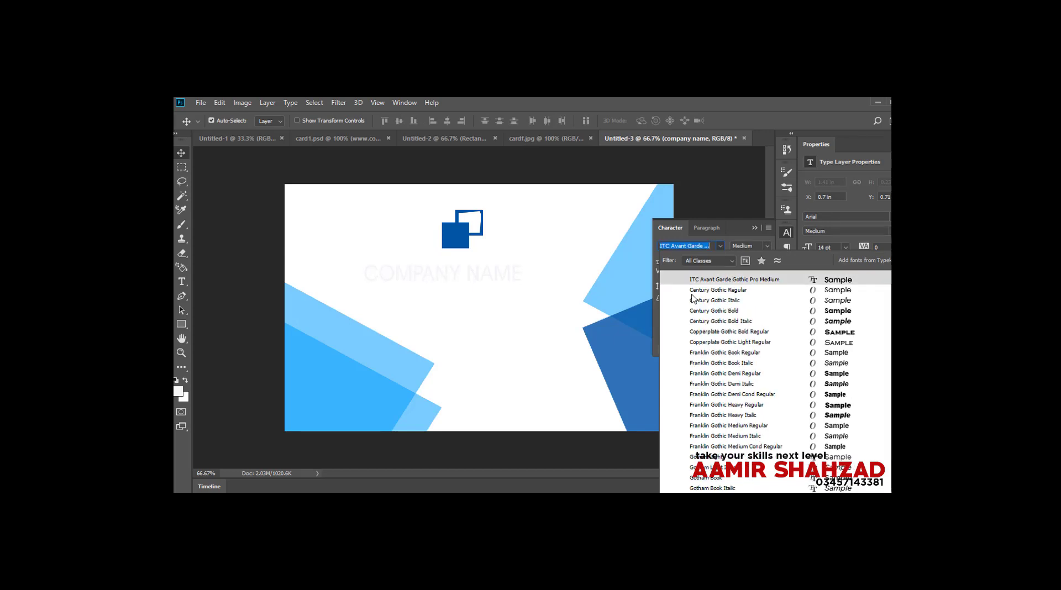
text(g)
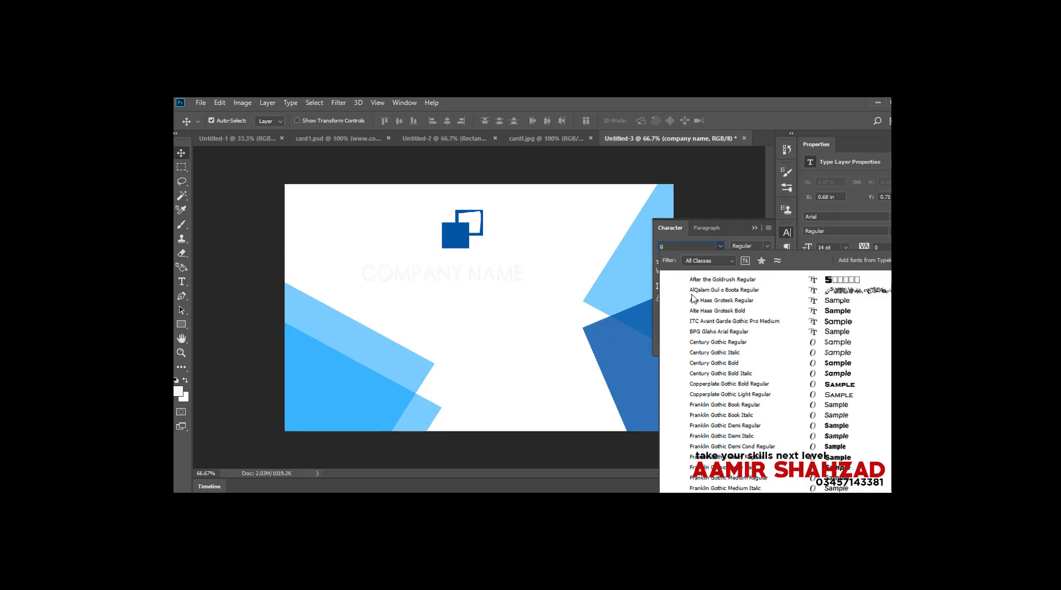
text(otham)
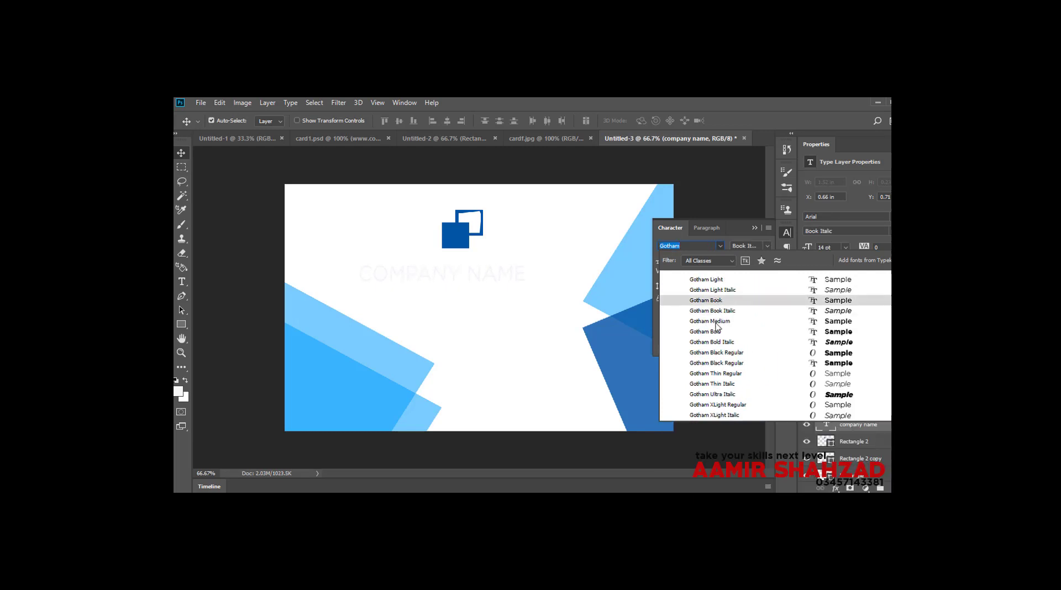
click(715, 332)
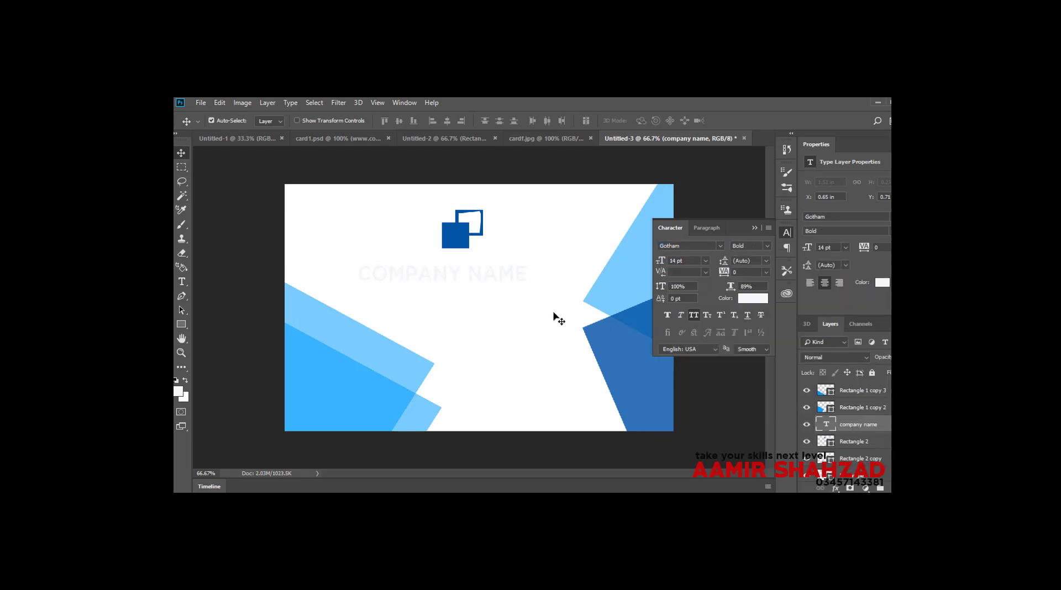
click(526, 140)
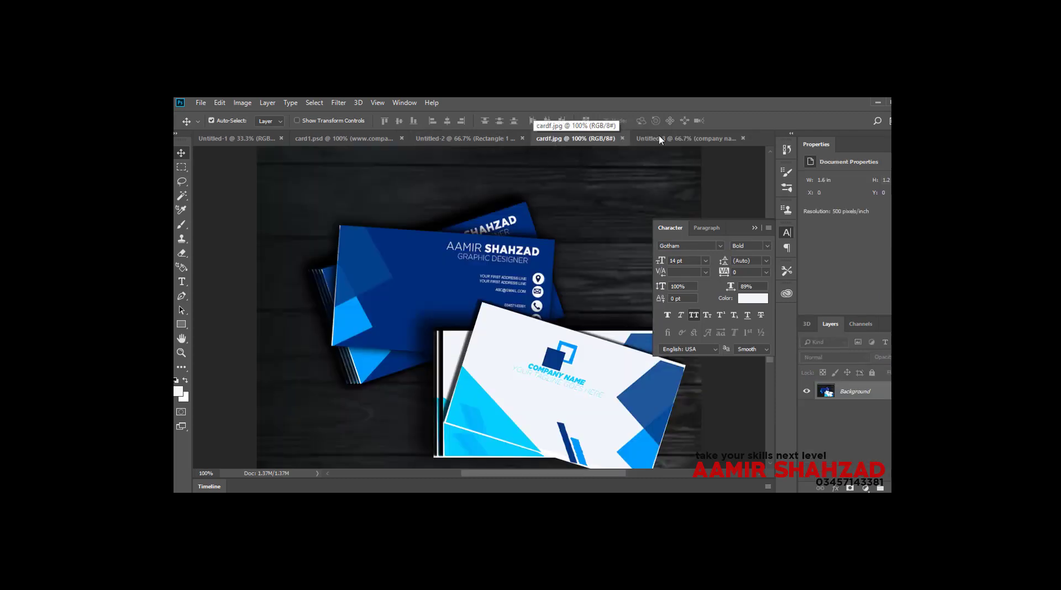
Colour COMPANY NAME light blue (#7accfe), sampled from a corner shape.
click(636, 139)
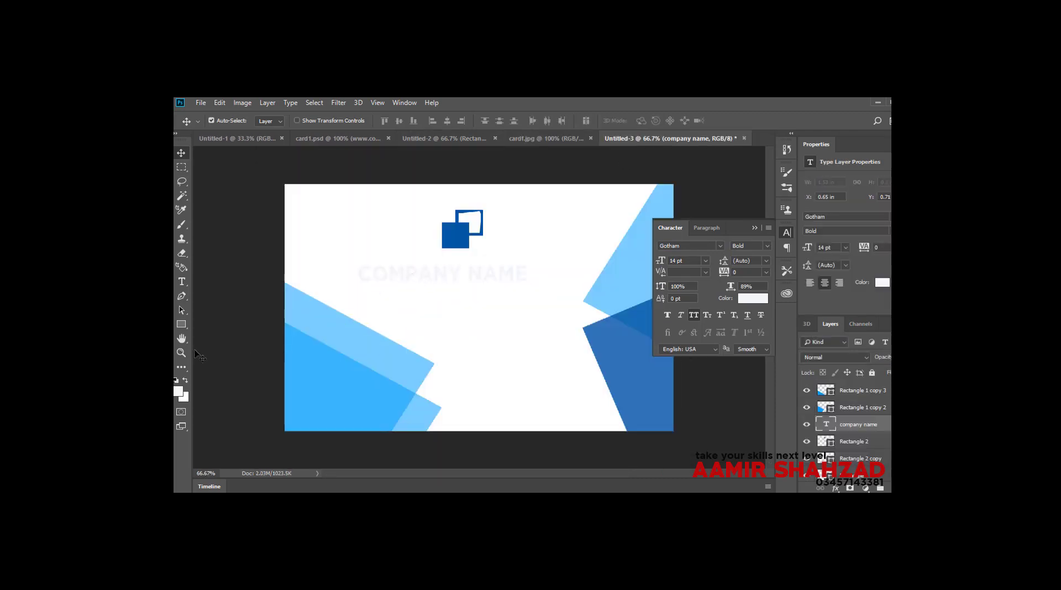
click(184, 210)
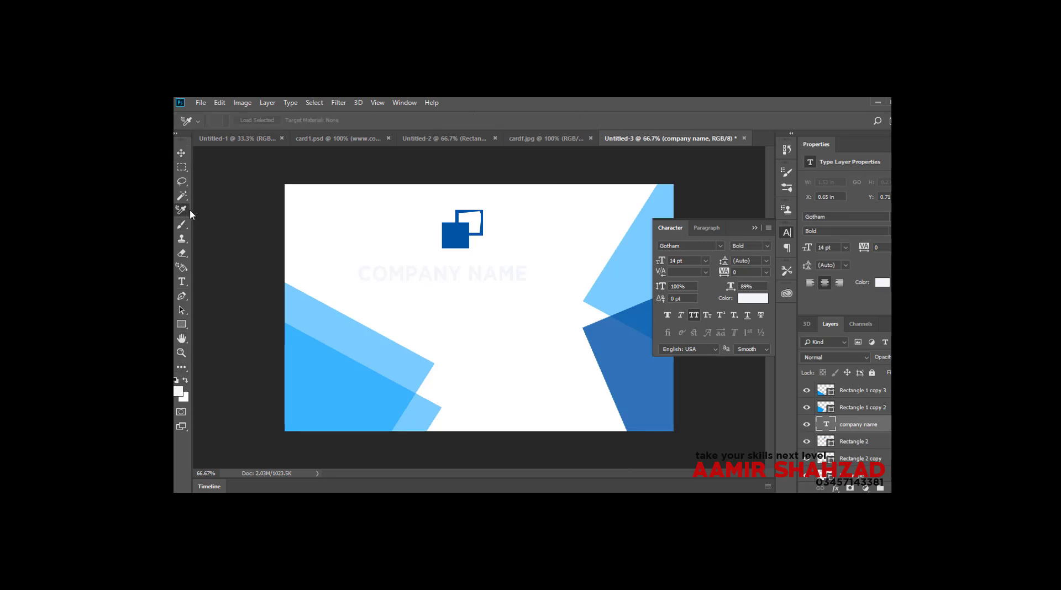
click(754, 300)
click(364, 341)
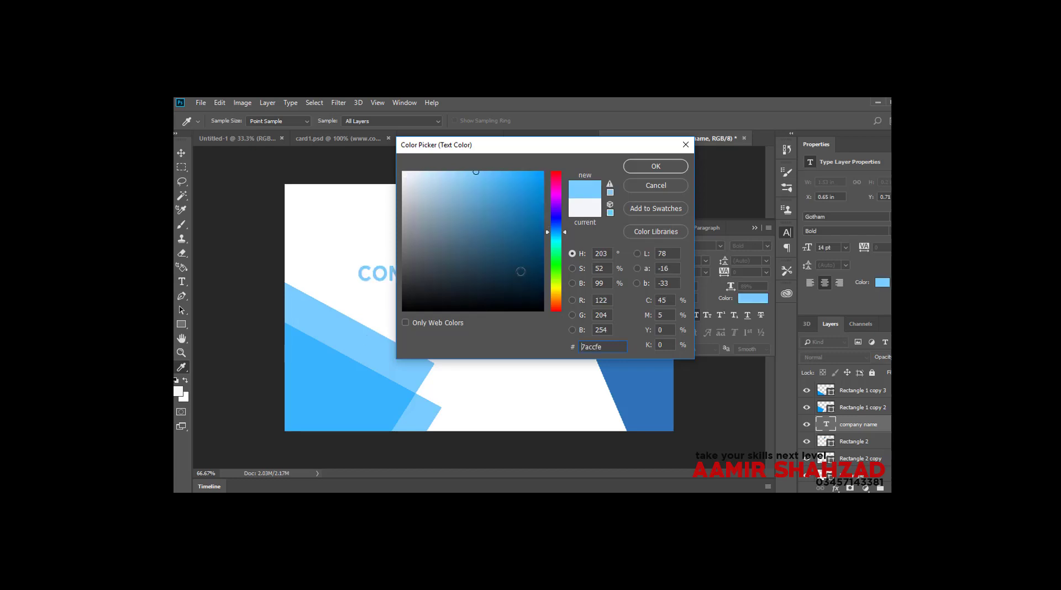
click(682, 164)
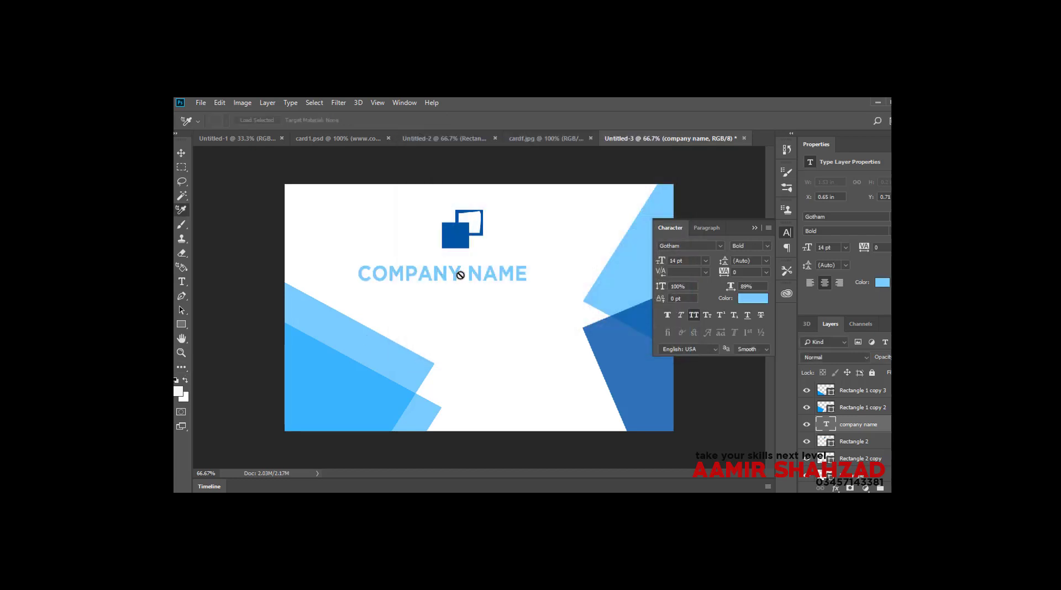
Move COMPANY NAME up just beneath the logo and shrink it to 11 pt.
click(181, 153)
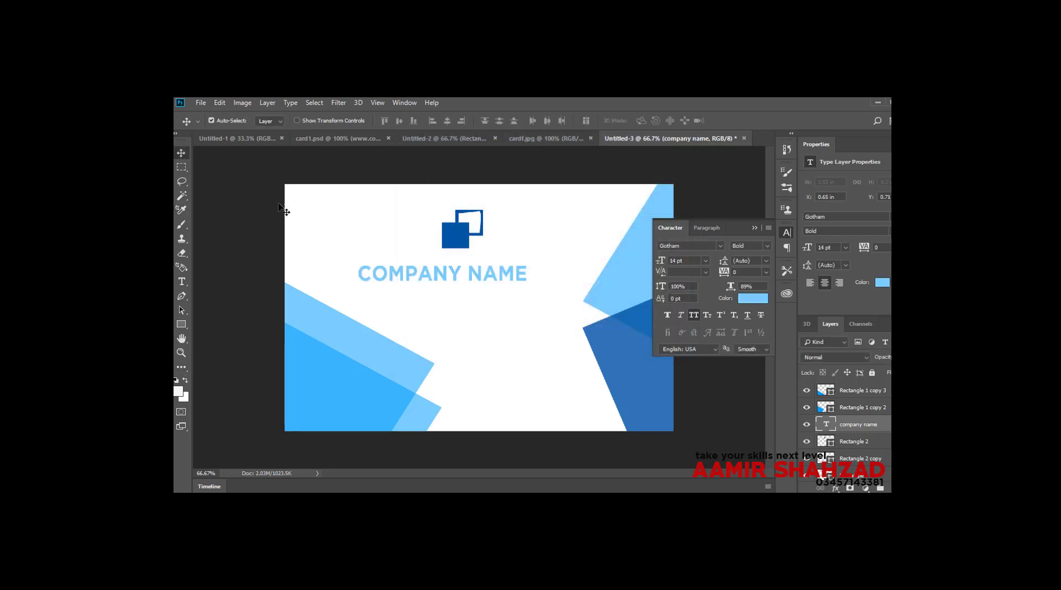
drag(441, 276, 467, 266)
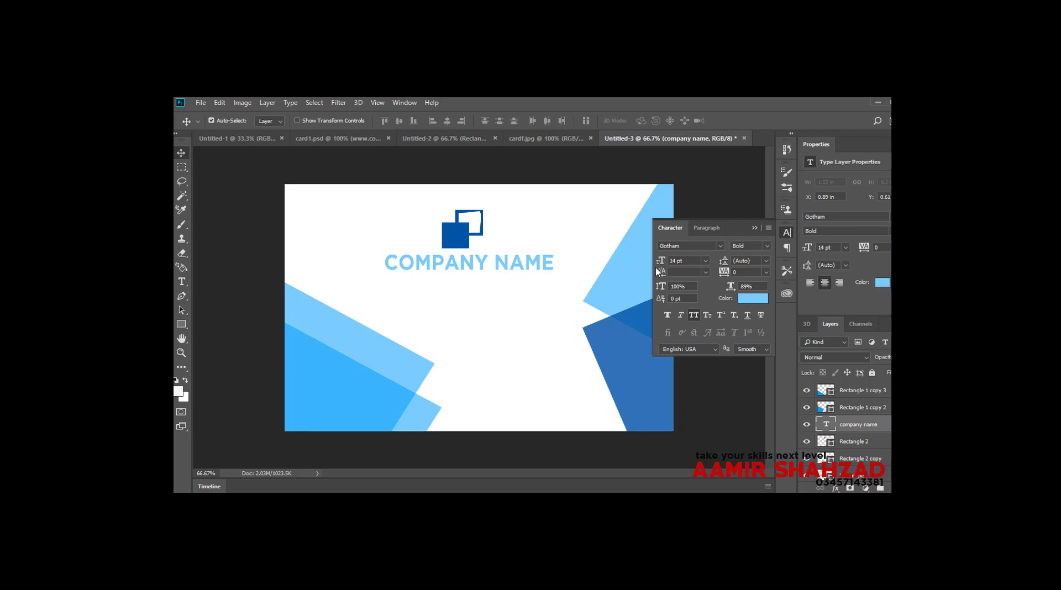
drag(659, 262, 607, 279)
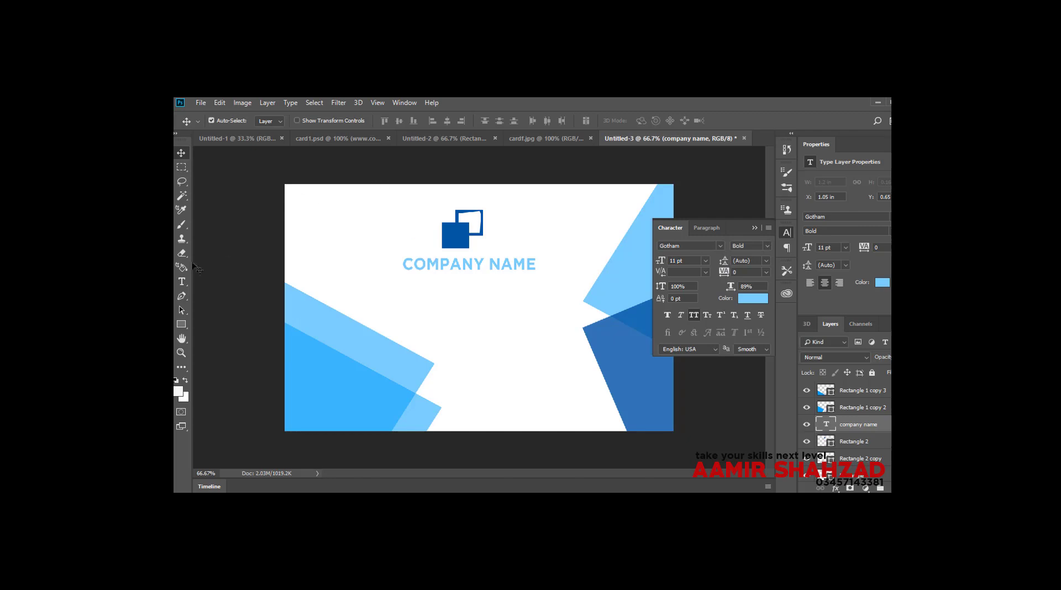
Type 'your tagline here' and place it under COMPANY NAME.
click(182, 282)
click(434, 313)
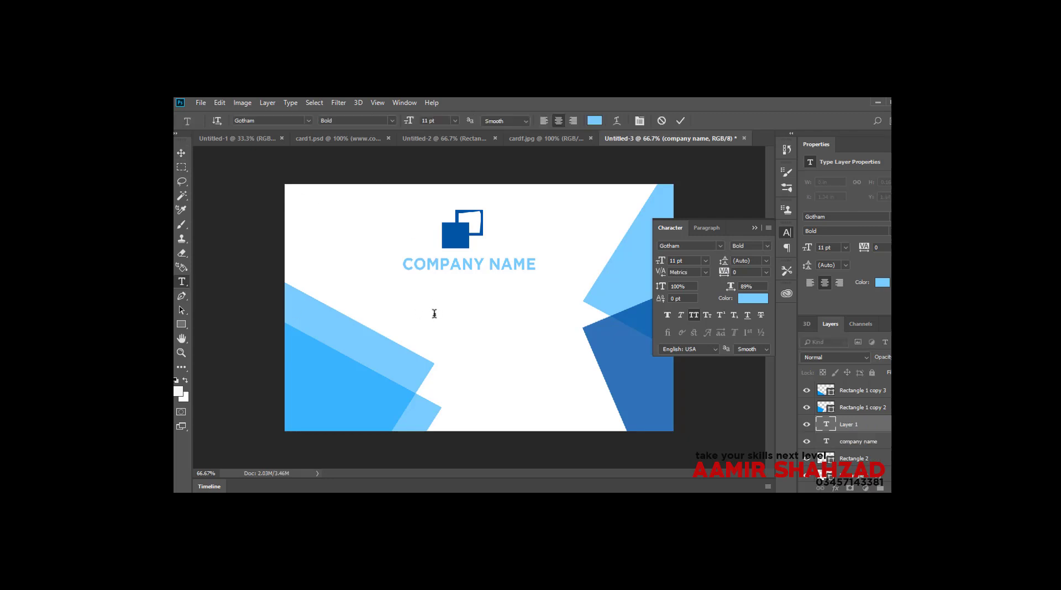
text(your ta)
text(gl)
text(ine here)
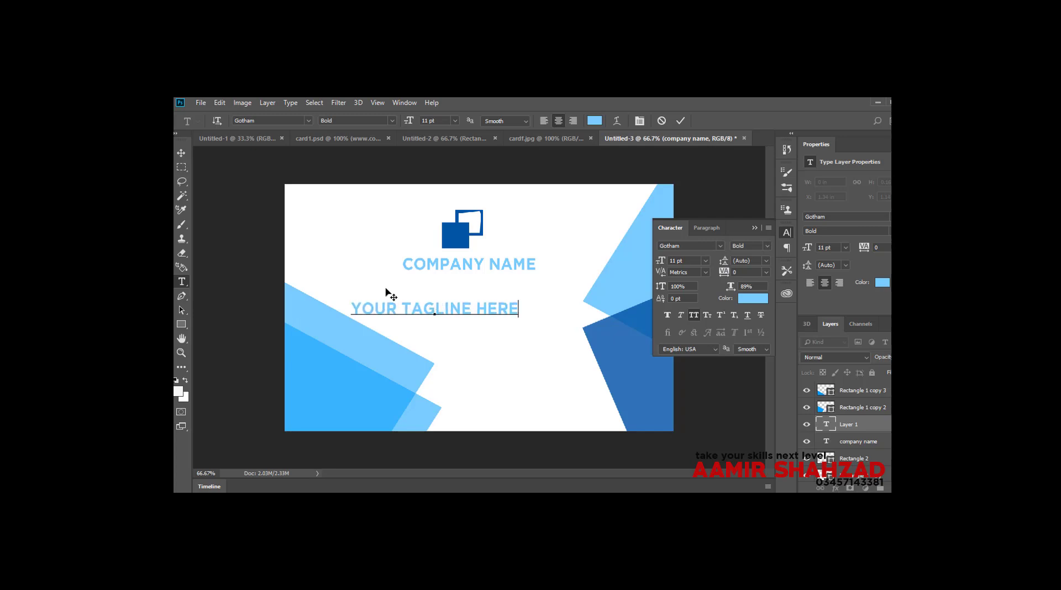
click(181, 152)
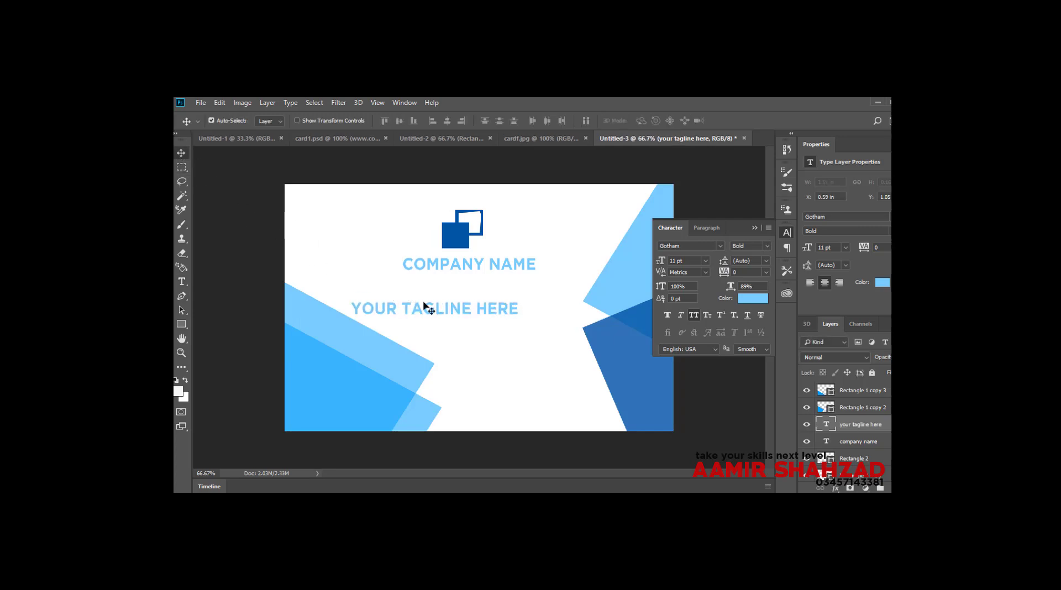
drag(436, 313, 473, 285)
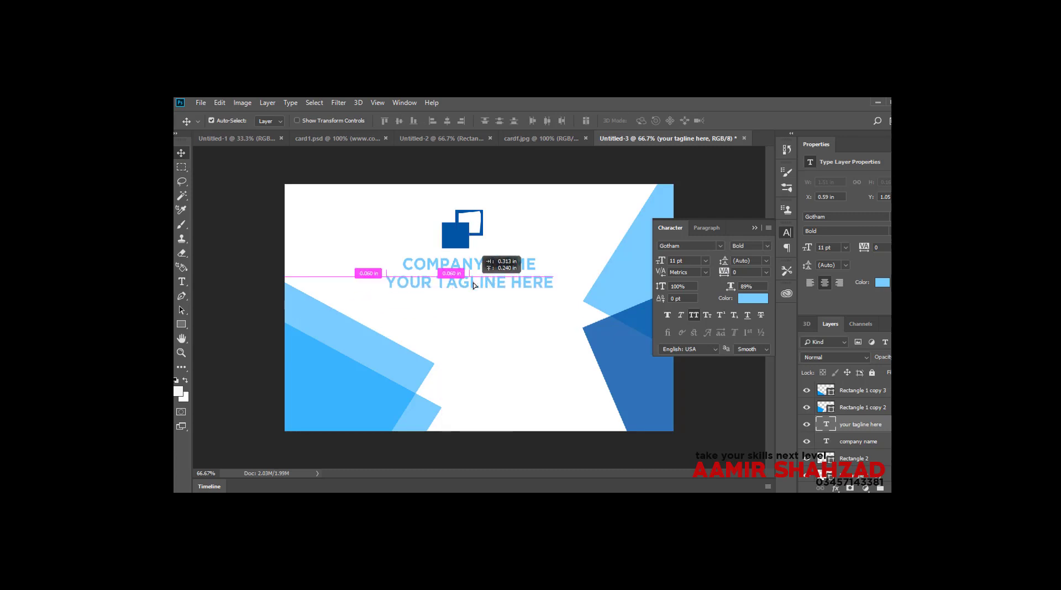
drag(473, 285, 474, 285)
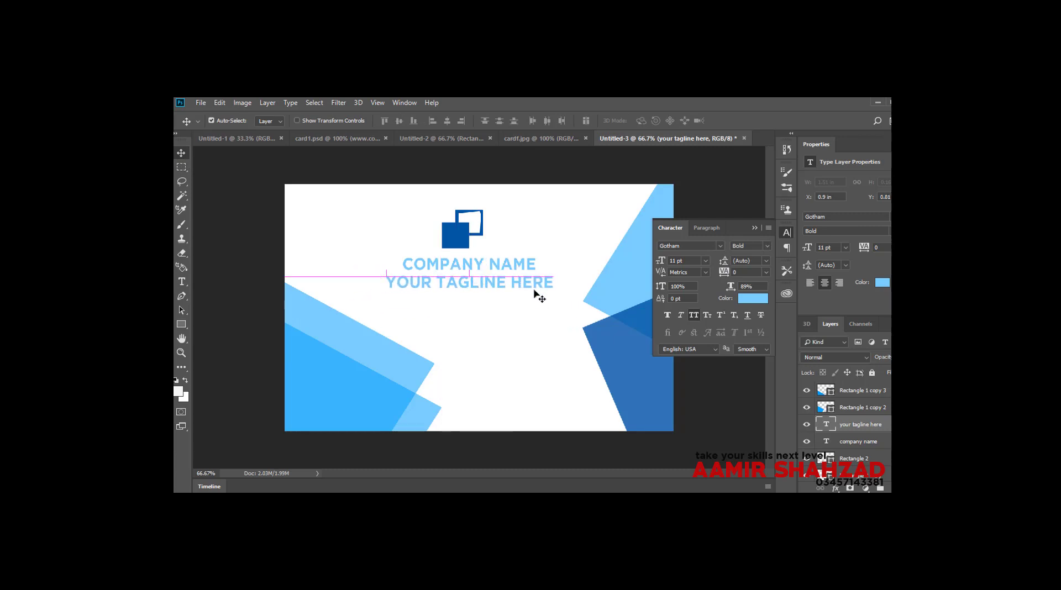
Set the tagline to 6 pt Gotham Medium and nudge it closer to the name.
drag(664, 263, 664, 258)
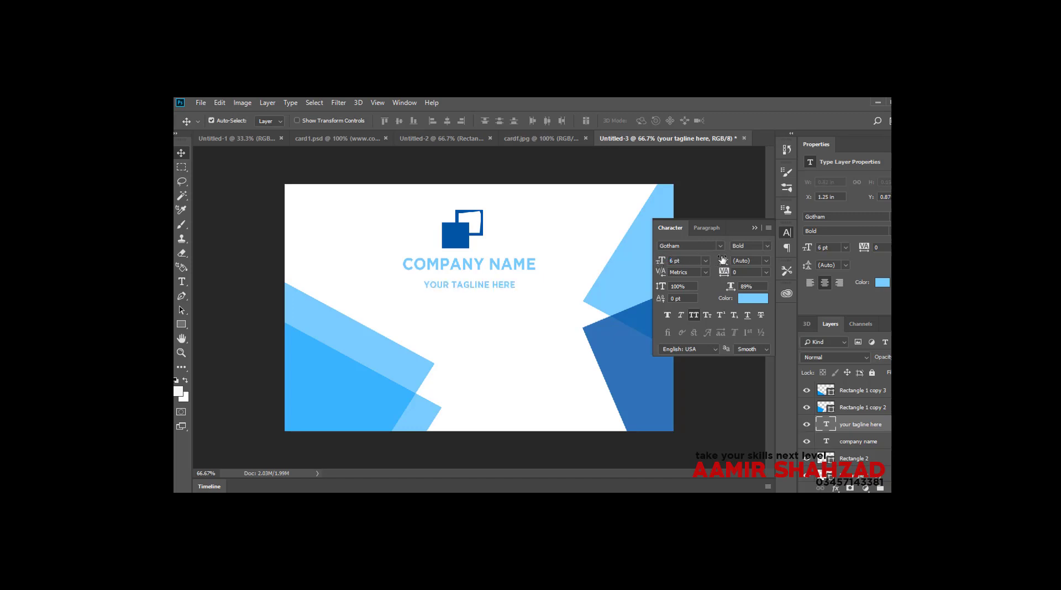
click(760, 245)
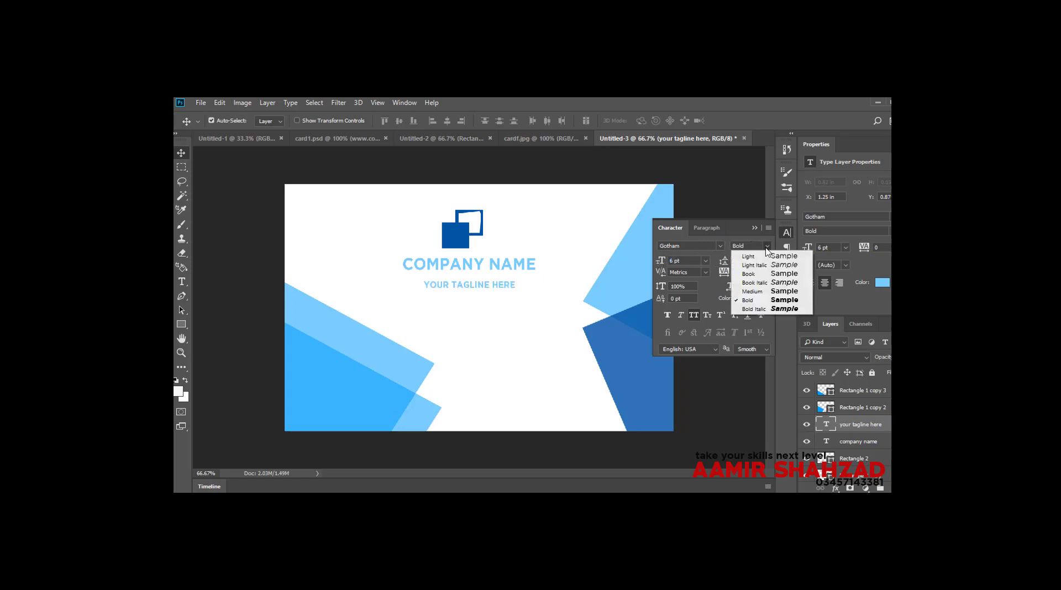
click(771, 291)
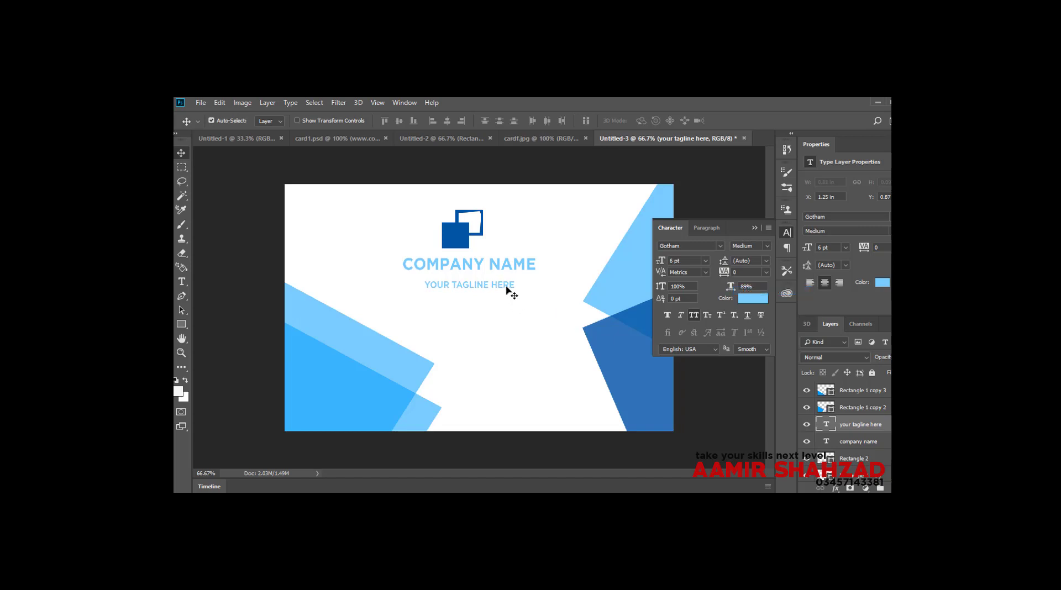
drag(507, 290, 507, 282)
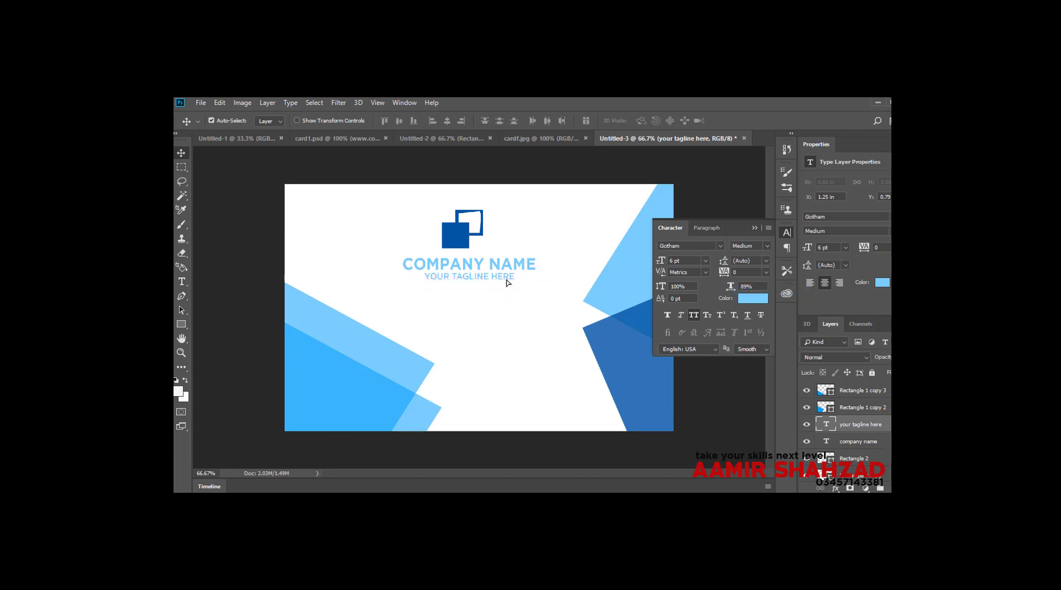
Compare with Untitled-2 and cardf.jpg, then return to Untitled-3 and collapse the Character panel.
click(454, 138)
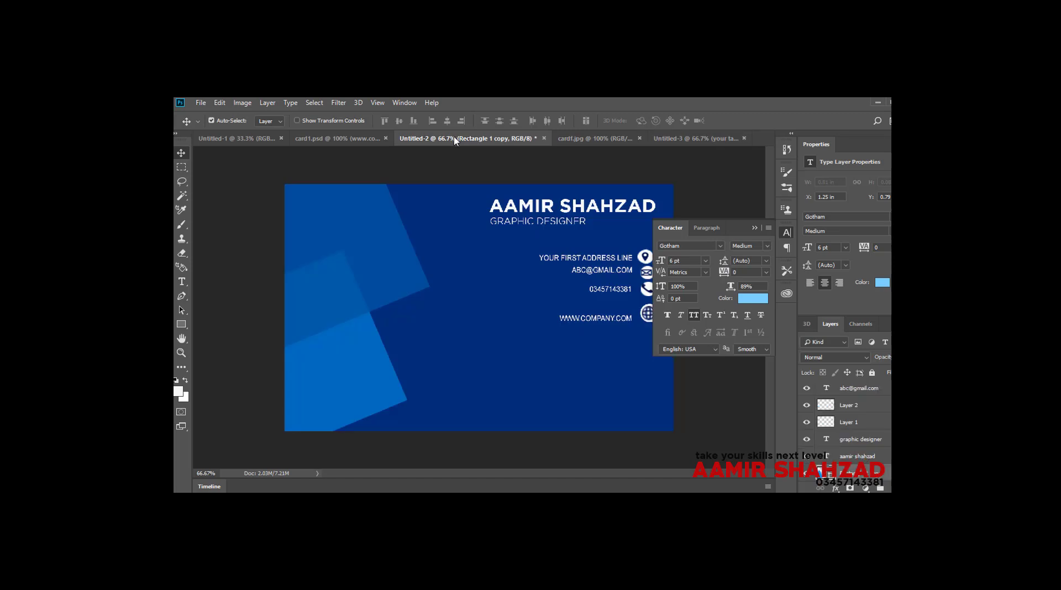
click(579, 139)
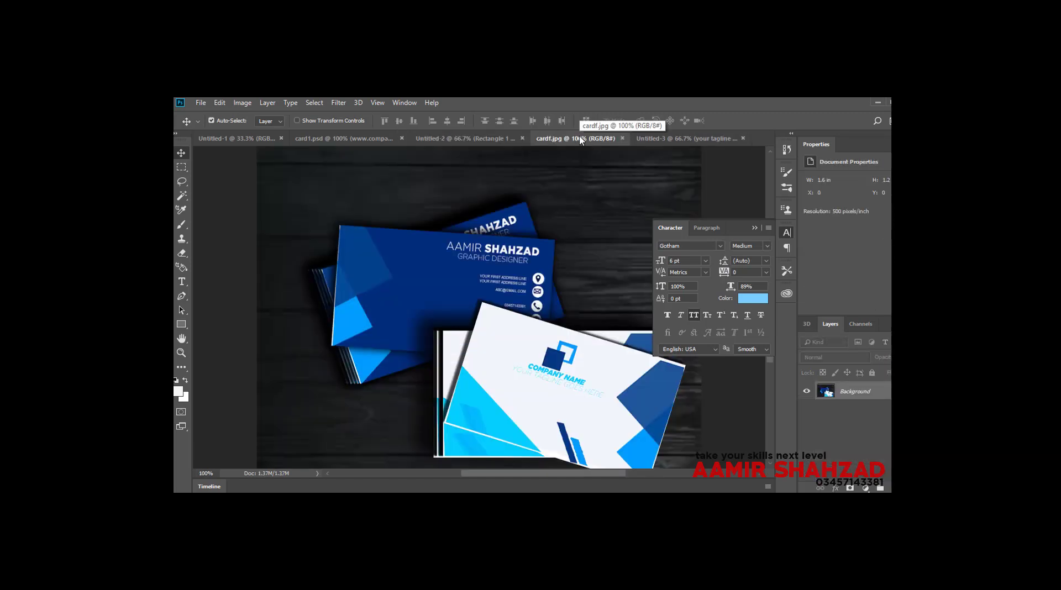
click(656, 143)
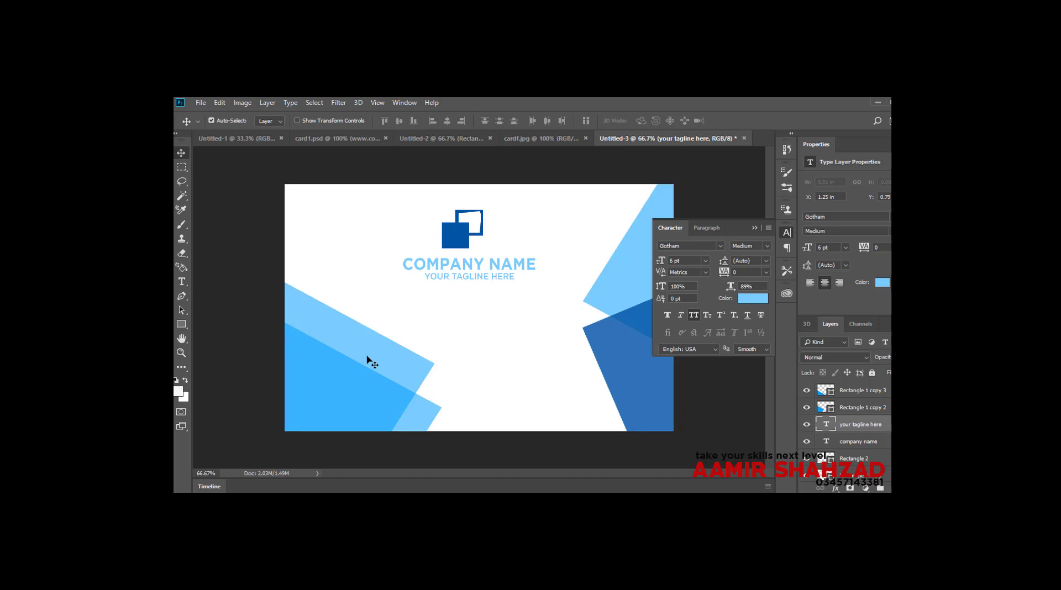
click(787, 232)
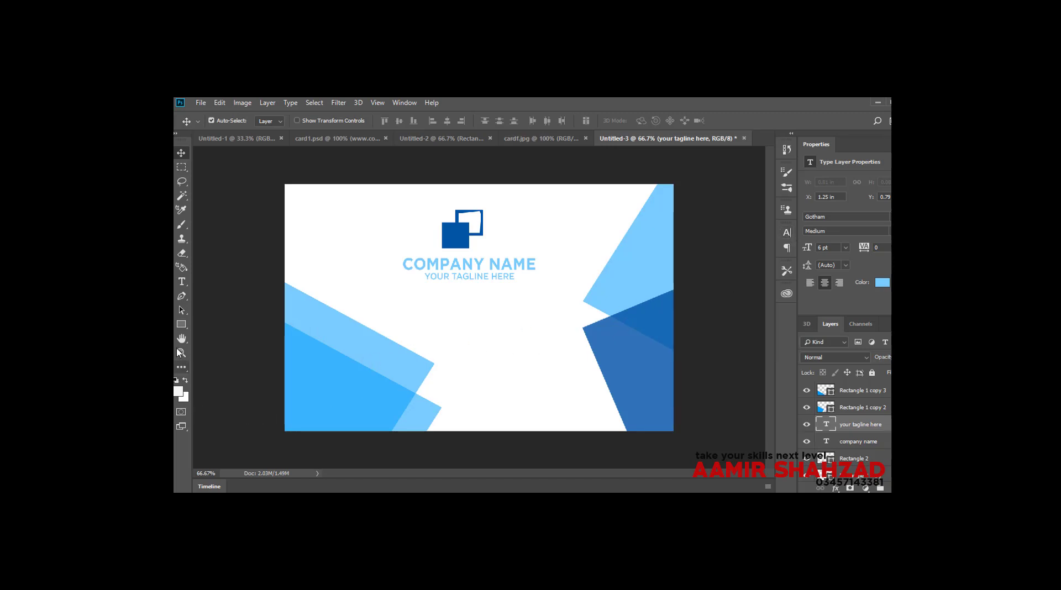
Draw a tall narrow rectangle up from the card's bottom edge, filled dark indigo.
click(180, 324)
click(227, 323)
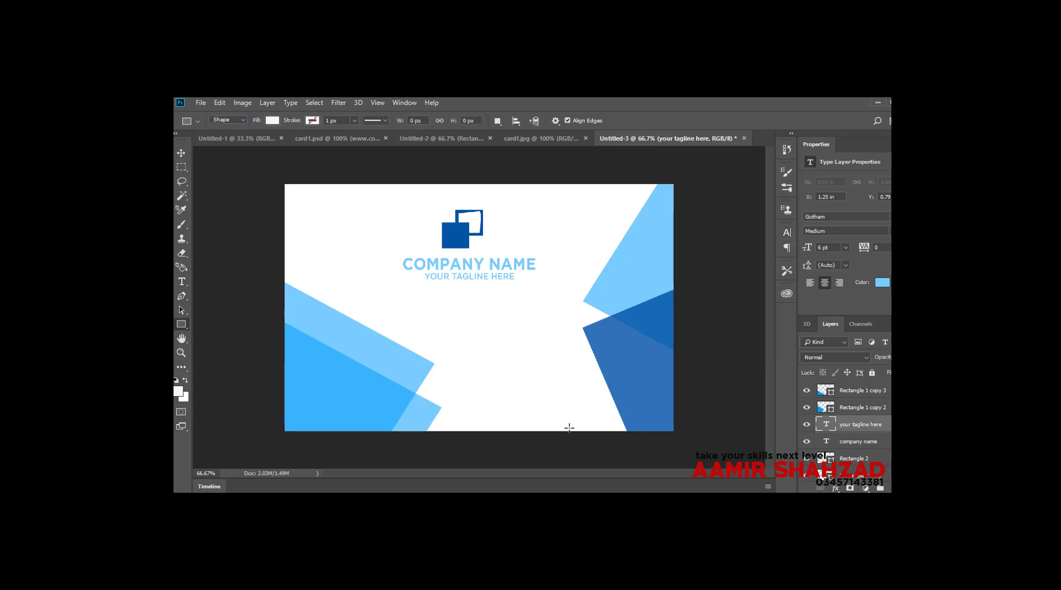
drag(579, 431, 565, 356)
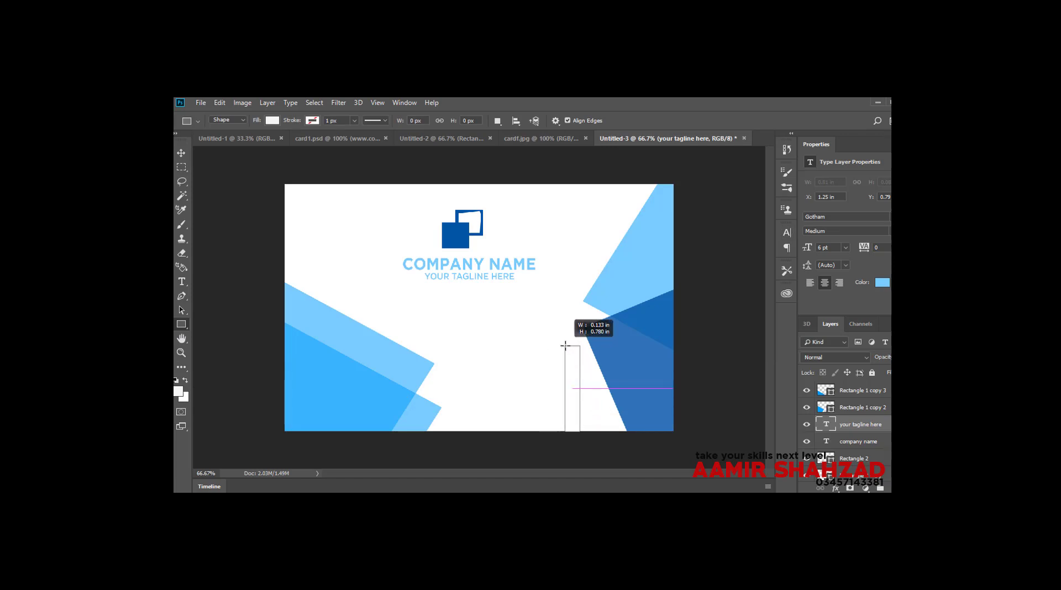
drag(565, 356, 565, 346)
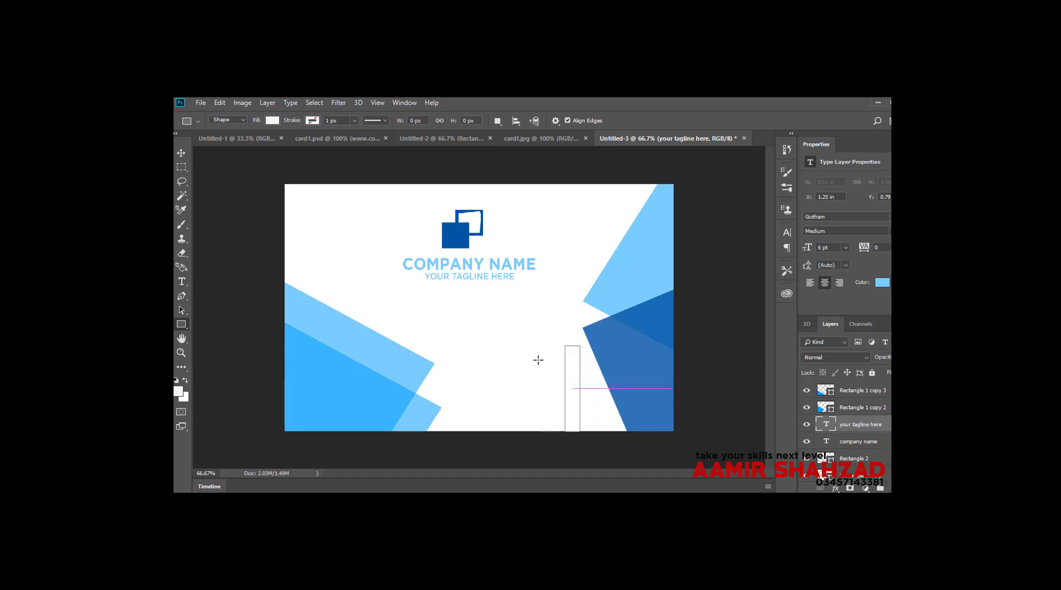
click(278, 122)
click(269, 178)
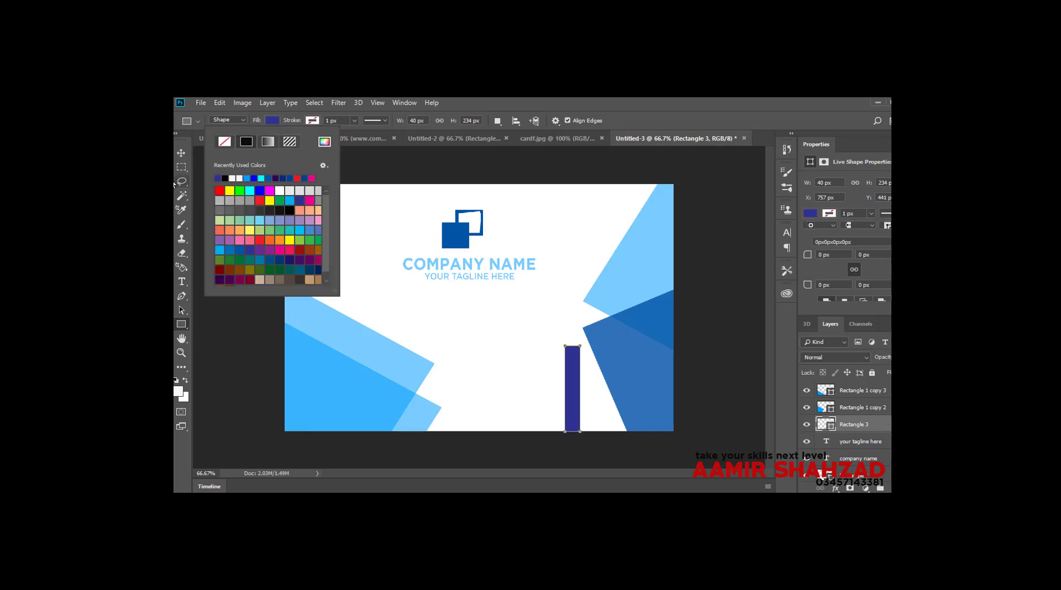
Free Transform the indigo bar to tilt it about -28° and apply.
key(v)
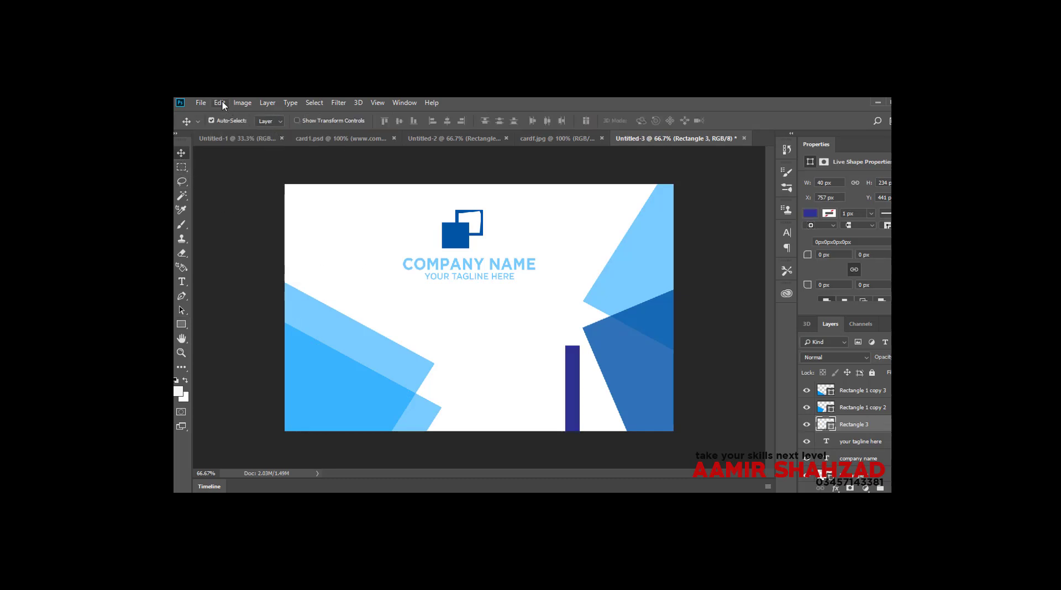
click(220, 103)
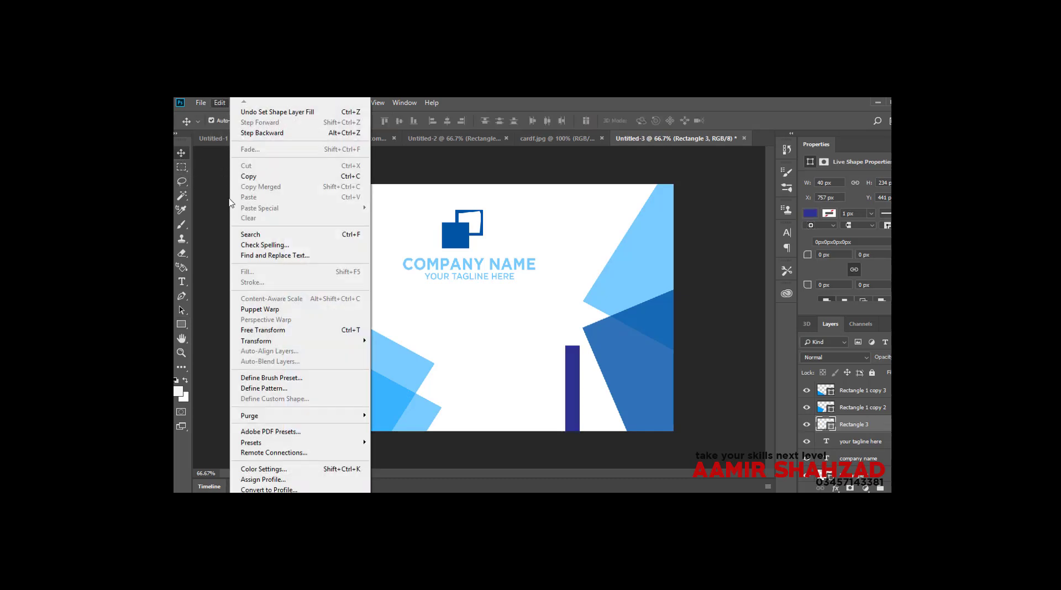
click(263, 330)
drag(582, 321, 547, 324)
drag(575, 387, 559, 403)
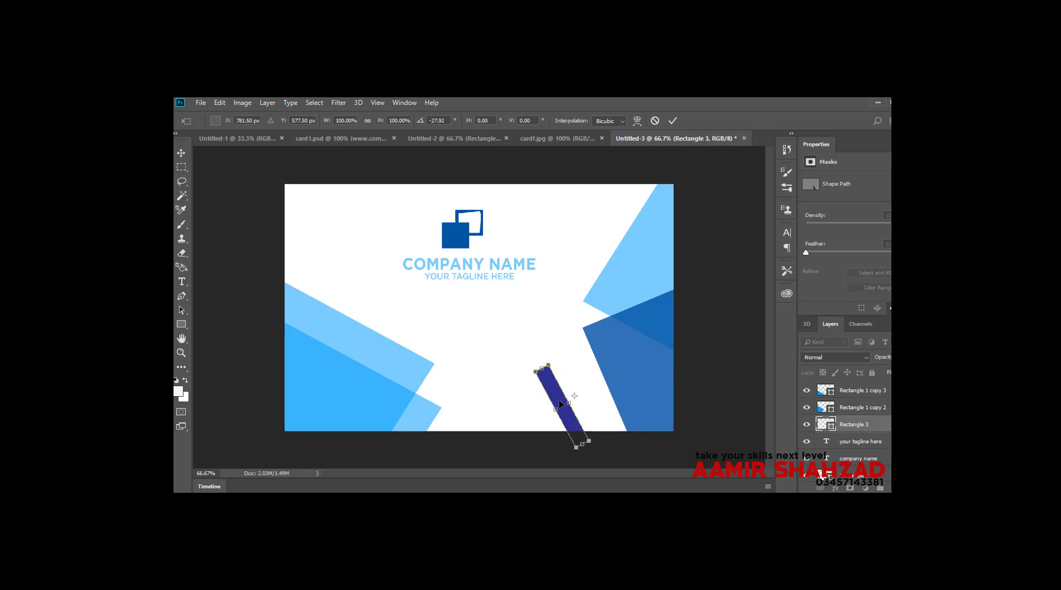
key(Return)
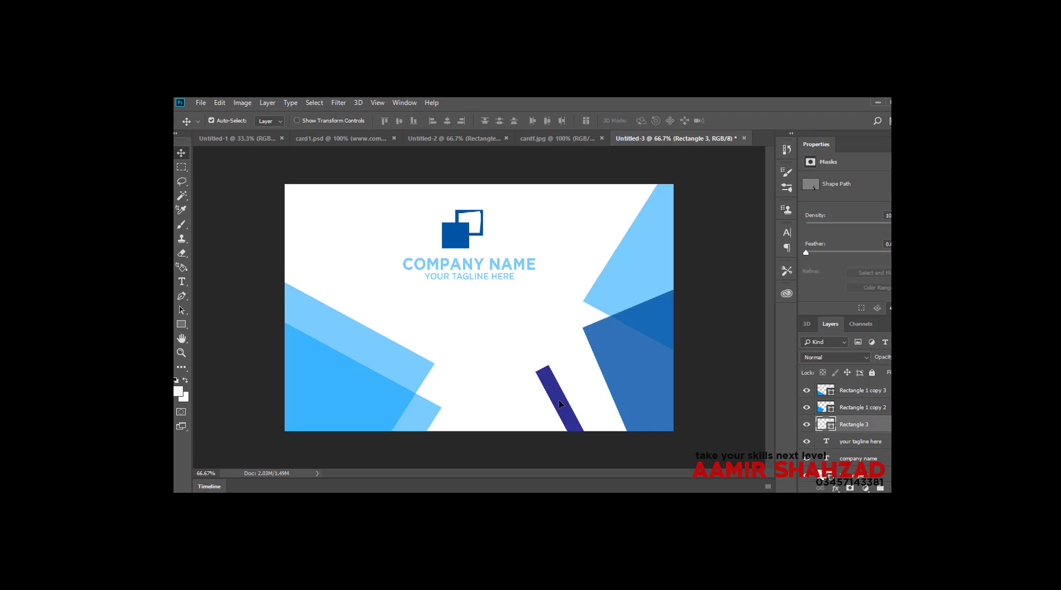
Duplicate the indigo stripe, recolour the copy bright blue, and set it just left of the original.
mouse_move(559, 400)
mouse_down()
mouse_move(535, 410)
mouse_move(540, 401)
mouse_up()
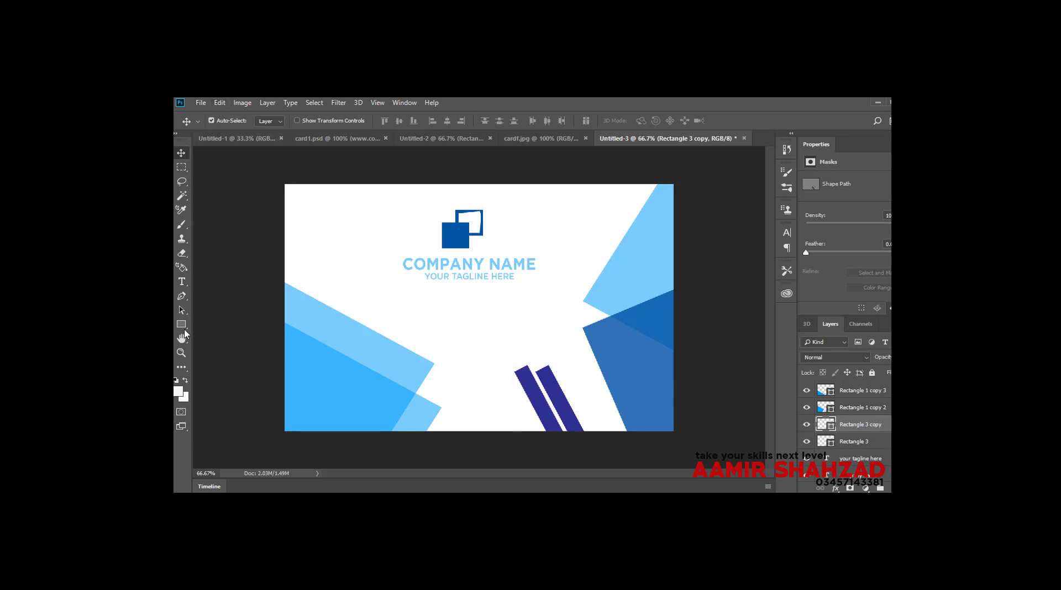
key(u)
click(272, 120)
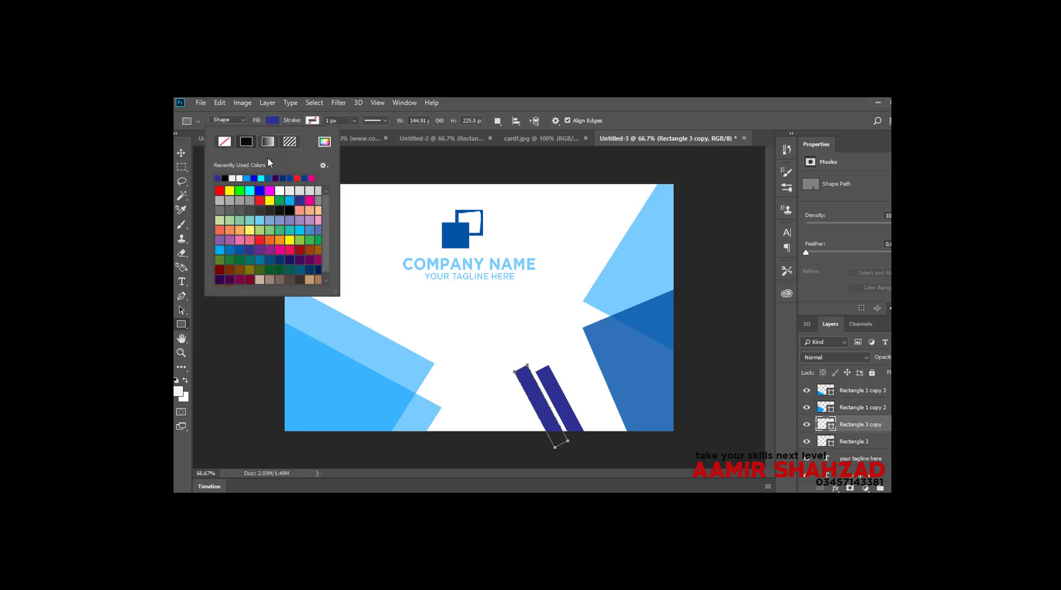
click(271, 178)
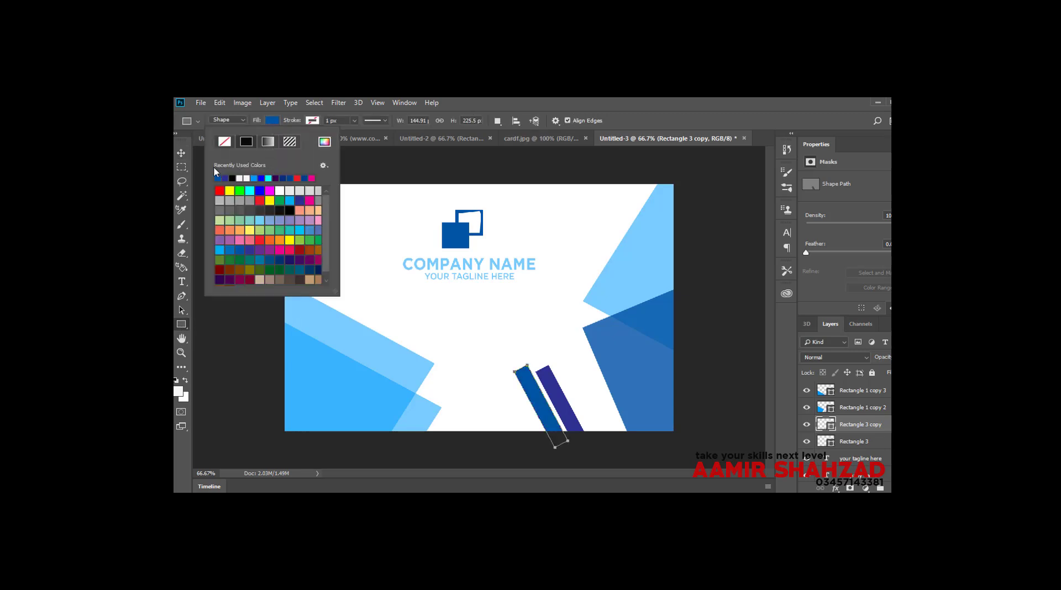
click(181, 152)
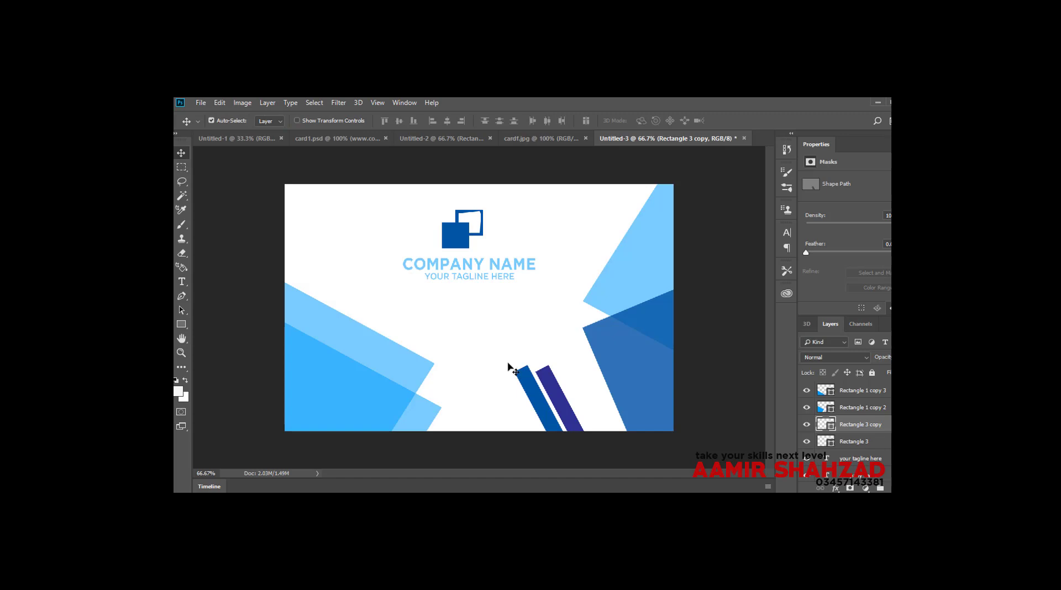
drag(533, 400, 533, 403)
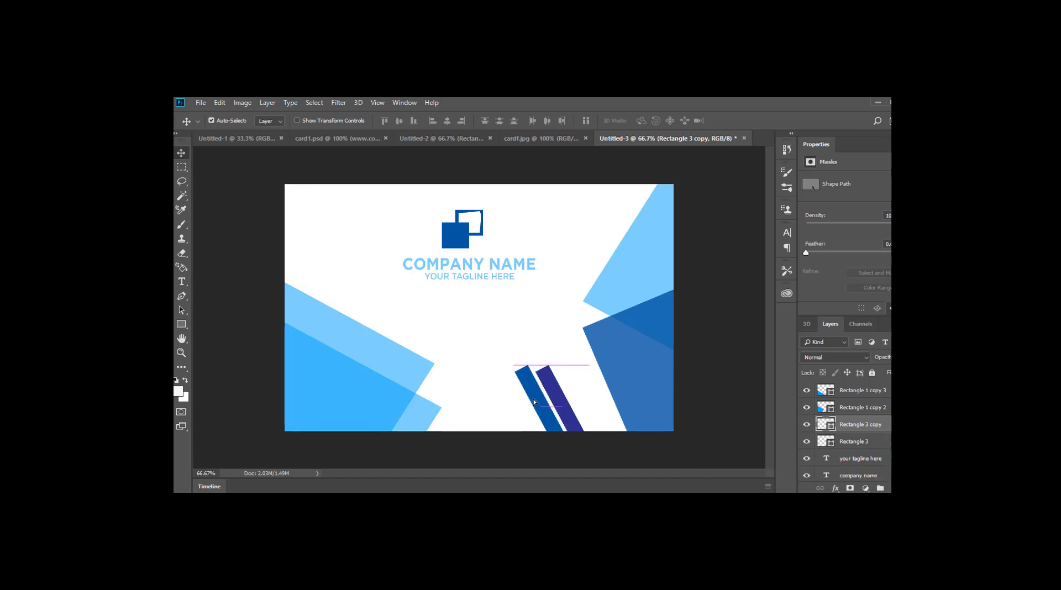